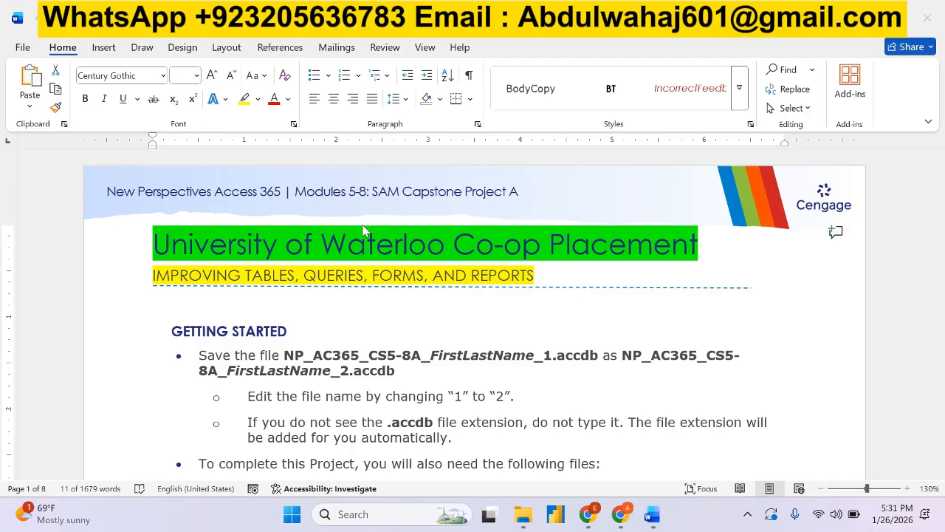
Read the project title, subtitle and Getting Started section of the instructions document.
scroll(360, 297, "down", 1)
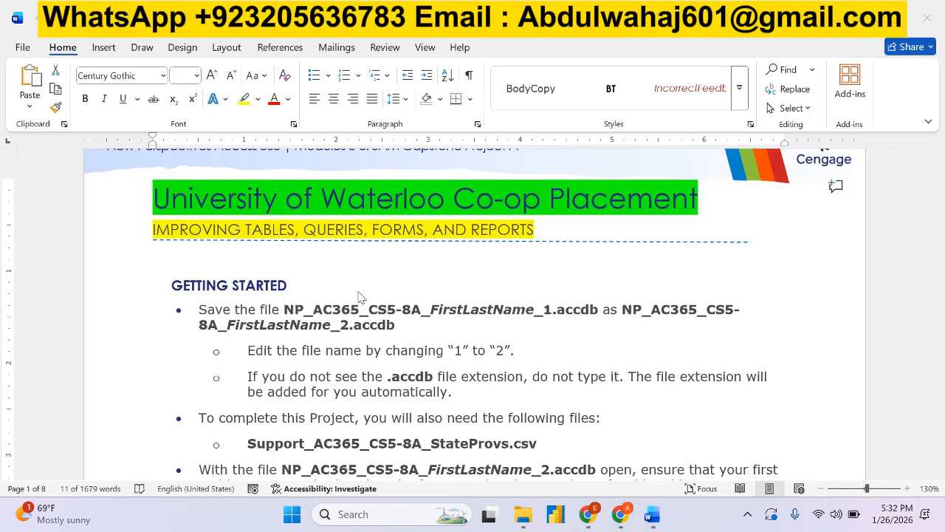
scroll(377, 296, "up", 1)
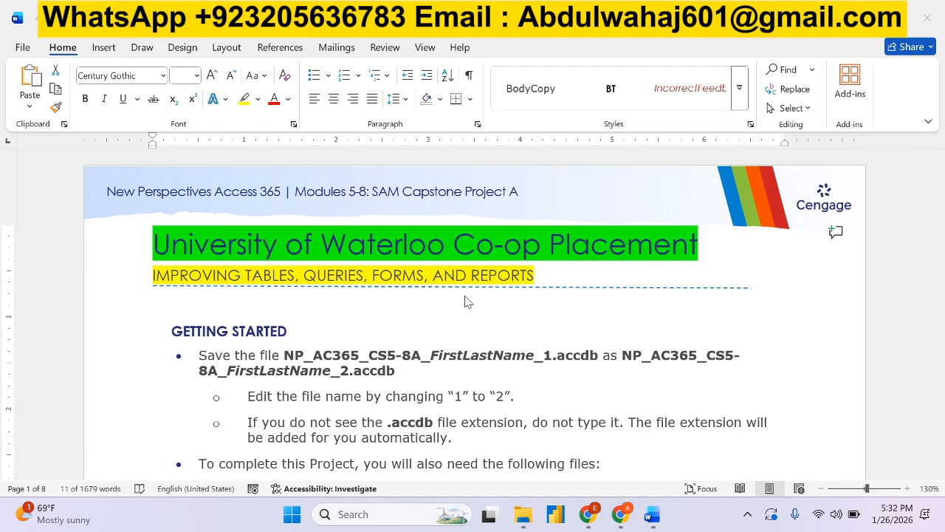
scroll(465, 303, "down", 3)
scroll(465, 301, "down", 2)
scroll(465, 302, "up", 4)
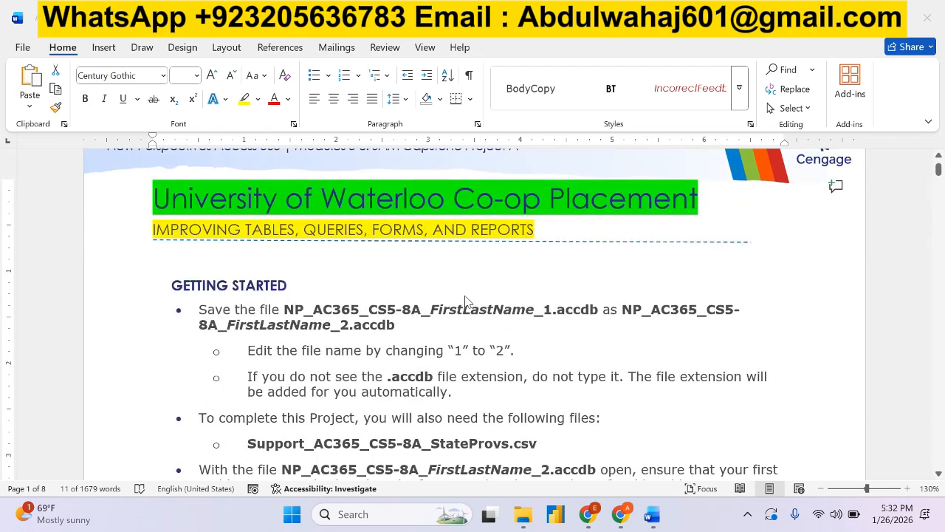
scroll(465, 301, "up", 1)
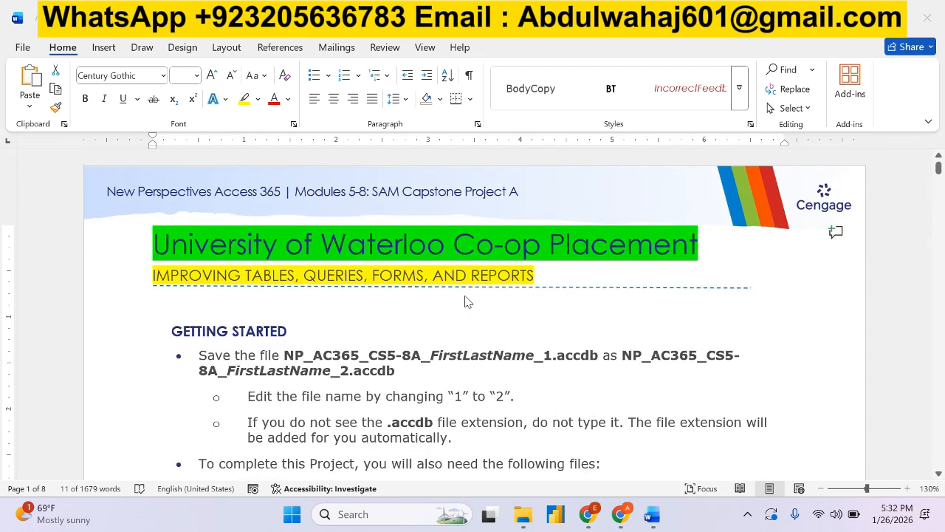
left_click(534, 276, "shift")
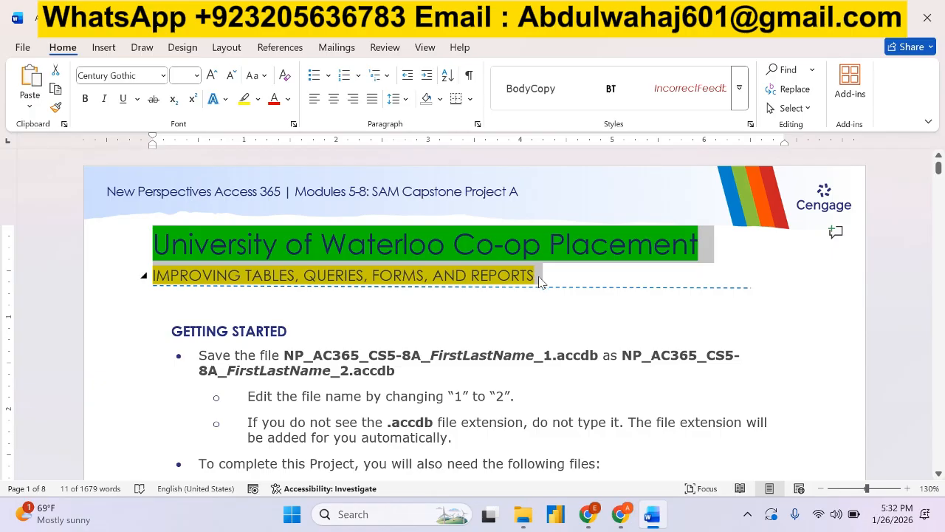
left_click(540, 276)
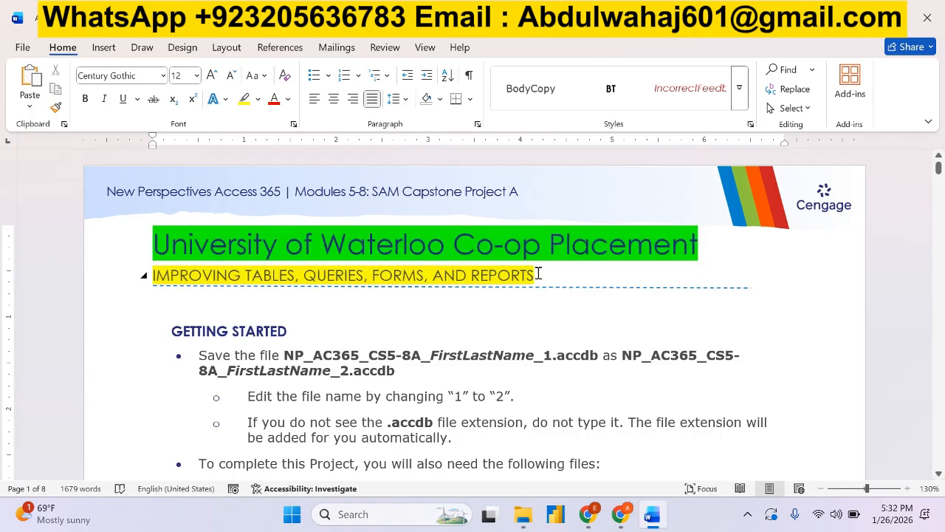
left_click_drag(539, 274, 190, 230)
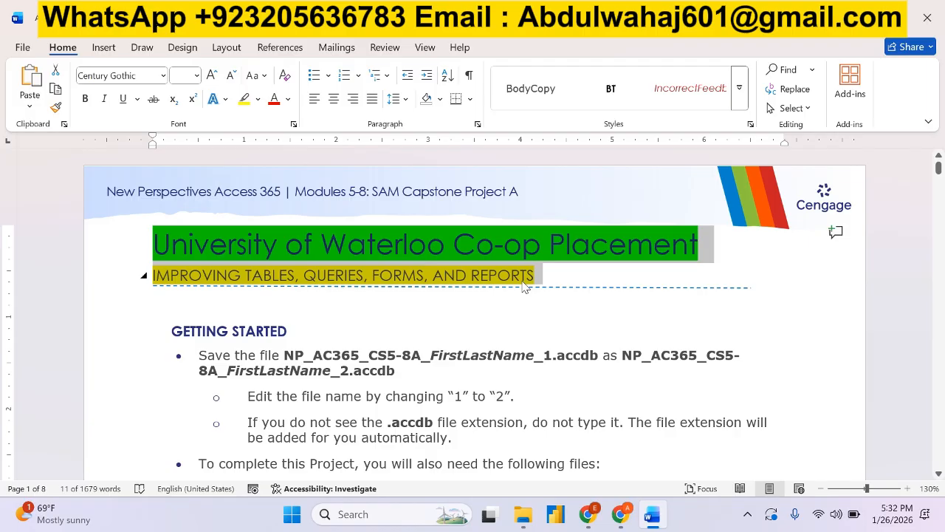
scroll(511, 290, "down", 3)
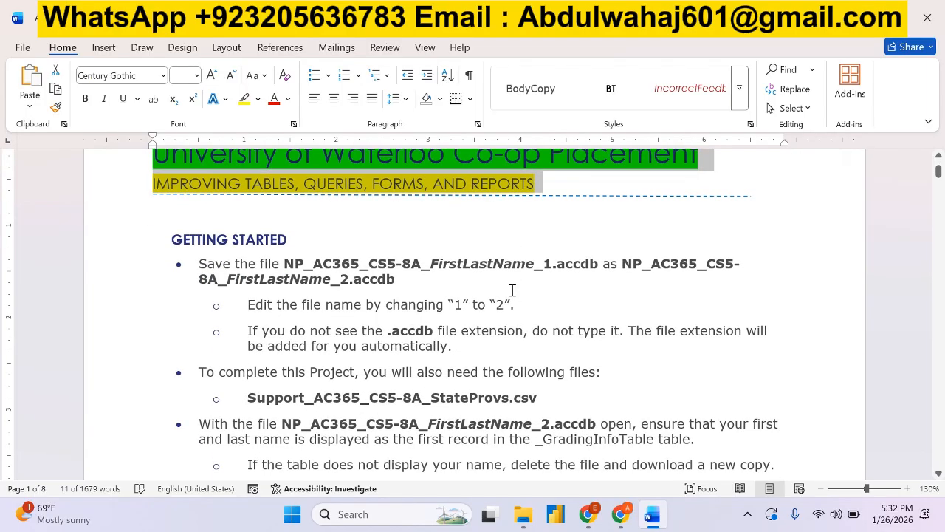
scroll(512, 291, "up", 3)
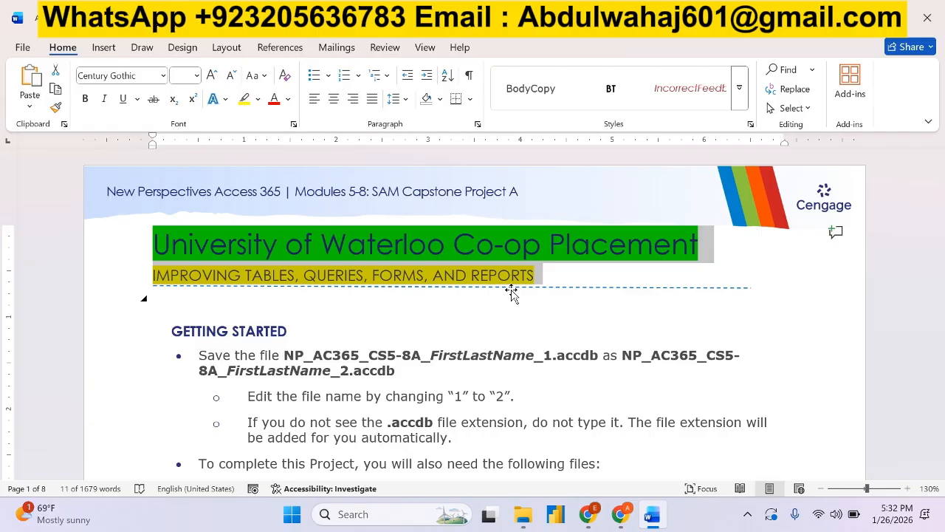
Highlight the introductory paragraph of project step 1, about the University of Waterloo co-op programs, in bright green.
scroll(517, 288, "down", 10)
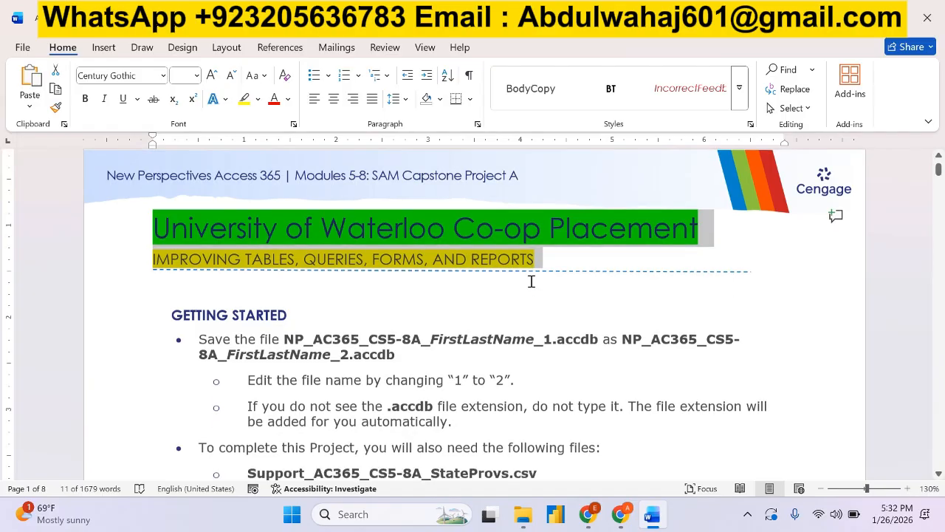
scroll(531, 280, "down", 3)
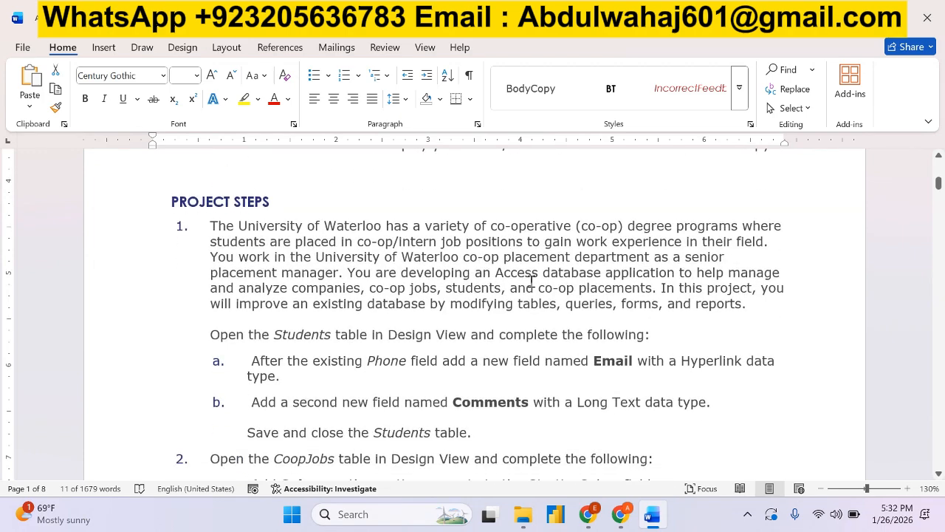
left_click_drag(211, 222, 763, 243)
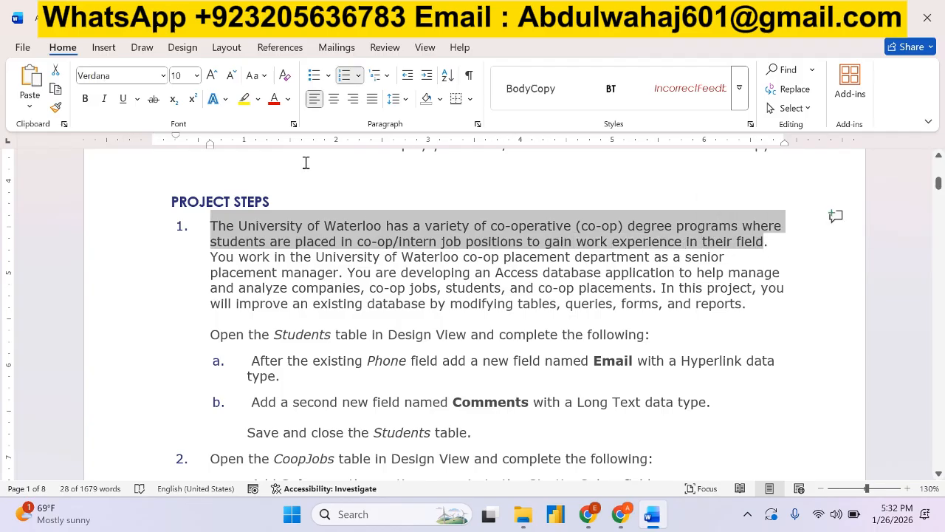
left_click(258, 99)
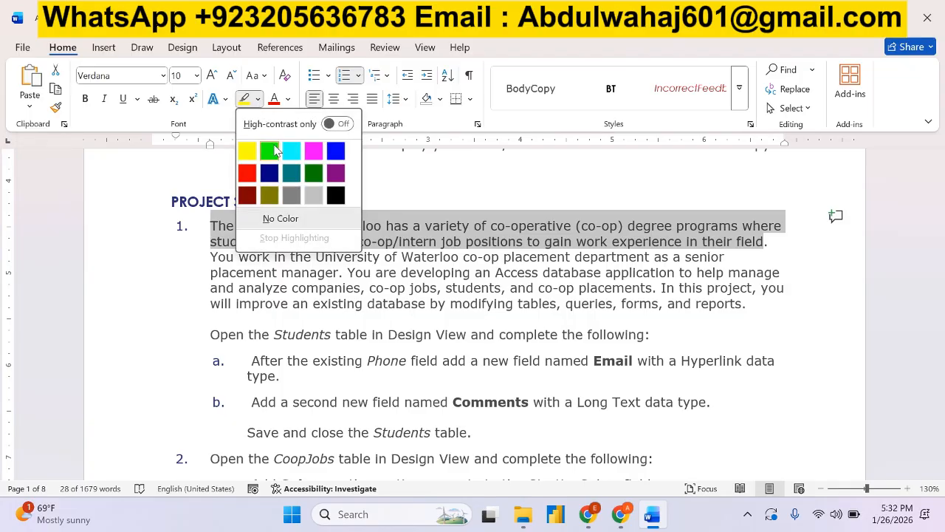
left_click(271, 151)
left_click_drag(211, 257, 454, 291)
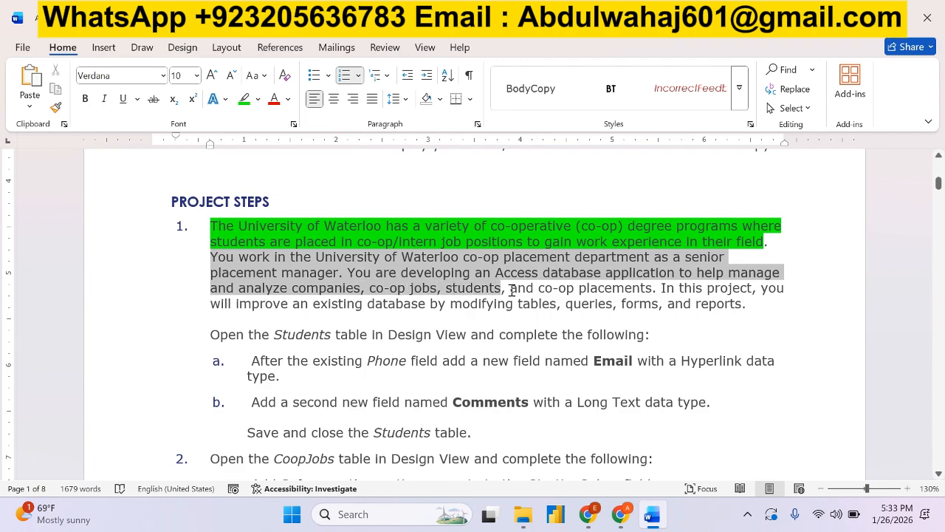
mouse_move(511, 290)
left_mouse_down()
mouse_move(675, 289)
mouse_move(585, 321)
mouse_move(596, 306)
mouse_move(716, 297)
left_mouse_up()
left_click(244, 98)
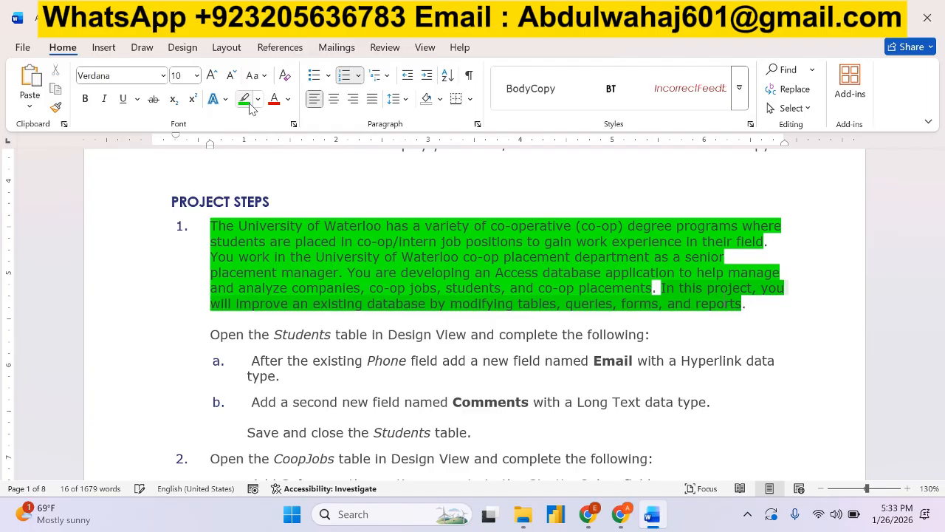
left_click(238, 196)
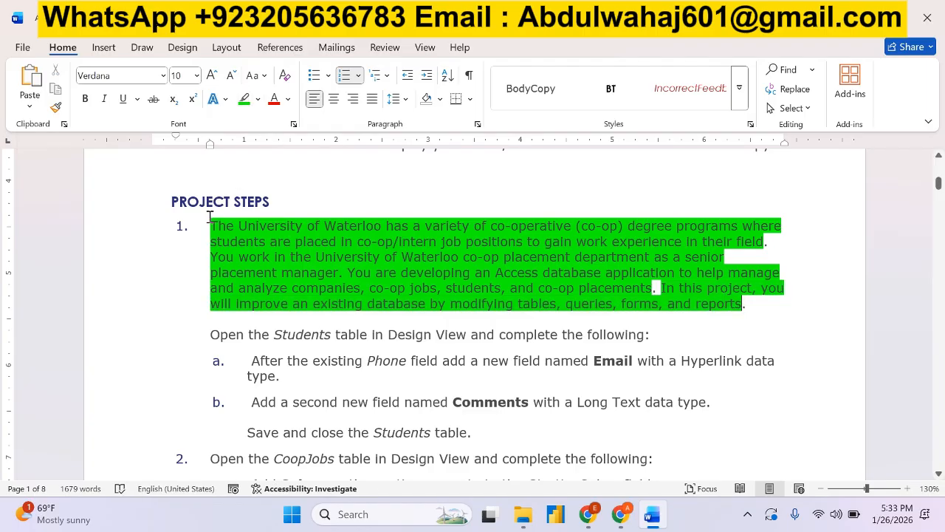
Review the introduction of project step 1 and its instruction to open the Students table in Design View.
left_click_drag(211, 222, 561, 273)
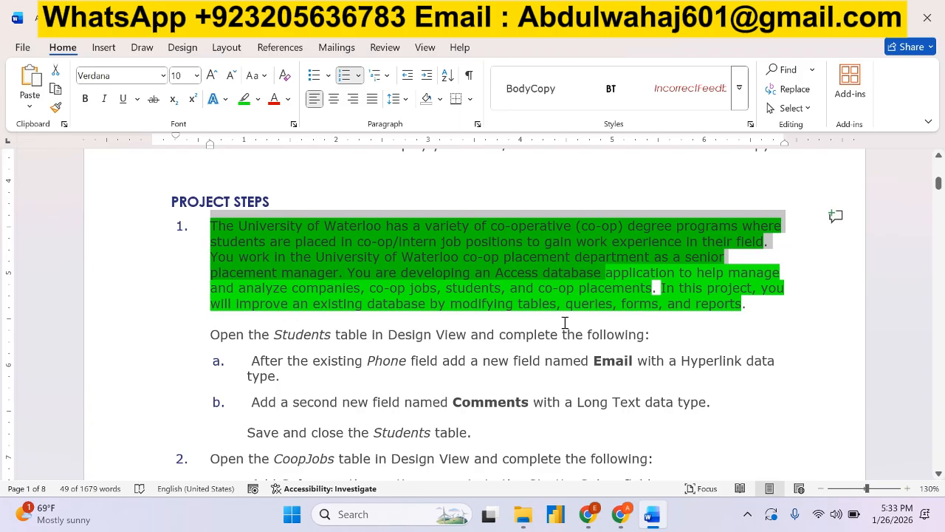
scroll(256, 356, "down", 1)
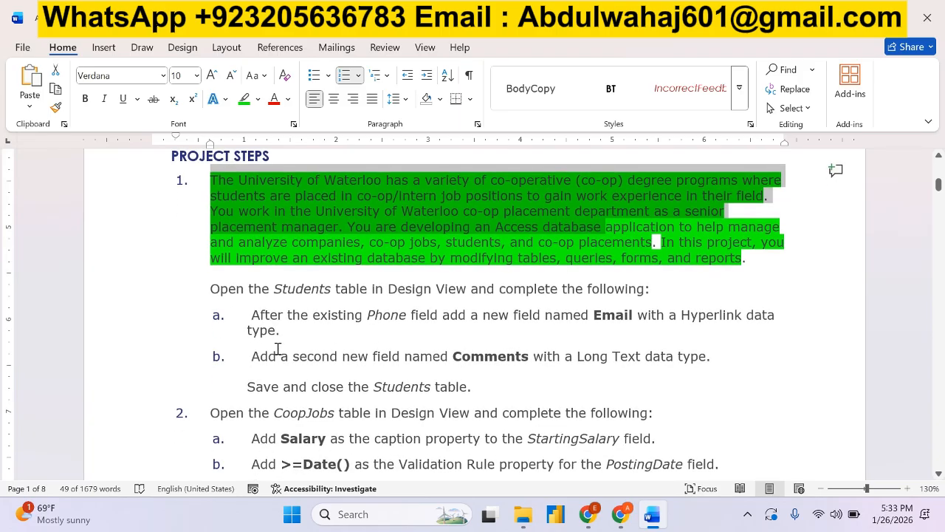
left_click_drag(211, 289, 644, 291)
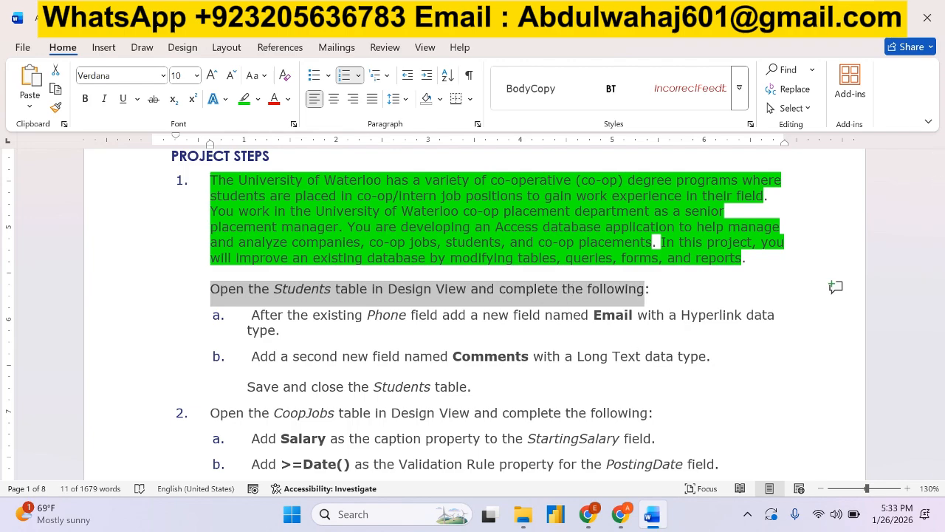
Switch to the access capstone 5-8 folder in File Explorer and rename the Access database file so its name ends in _2.
left_click(859, 17)
mouse_move(523, 515)
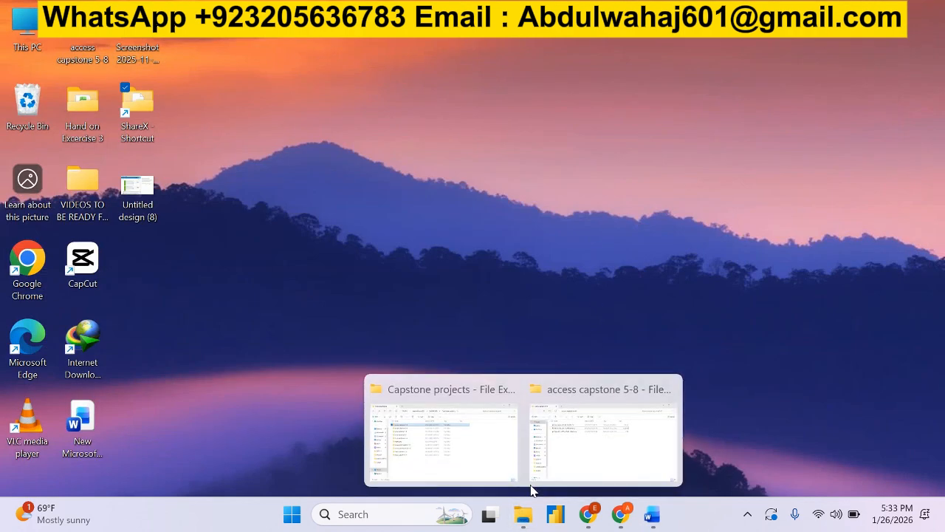
left_click(560, 448)
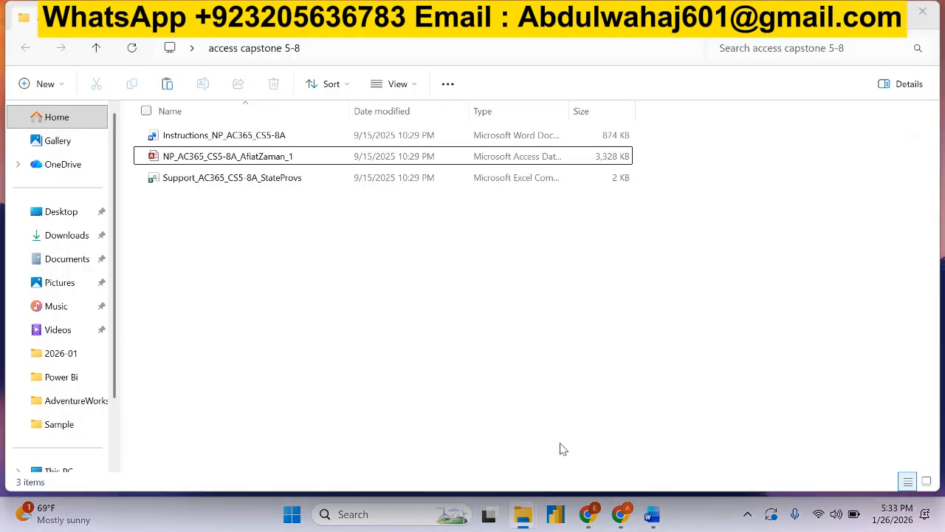
left_click(270, 158)
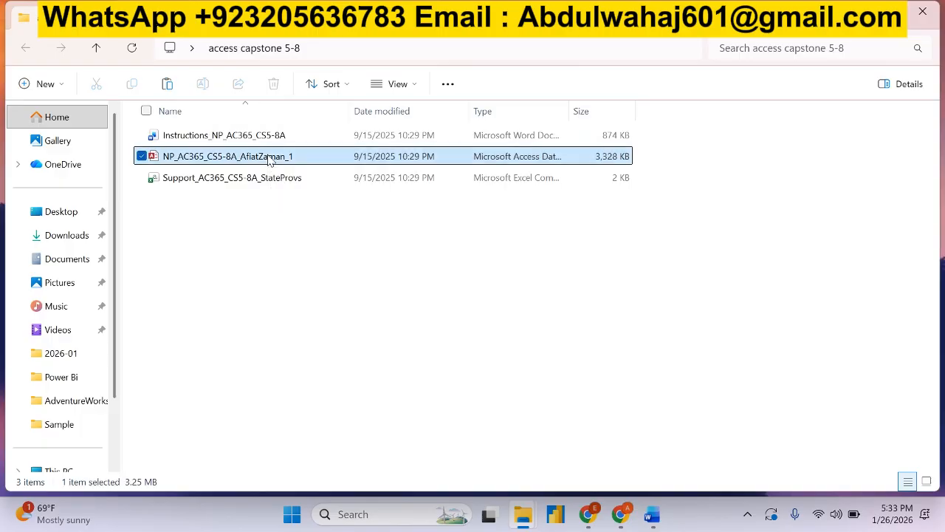
key("F2")
left_click(311, 157)
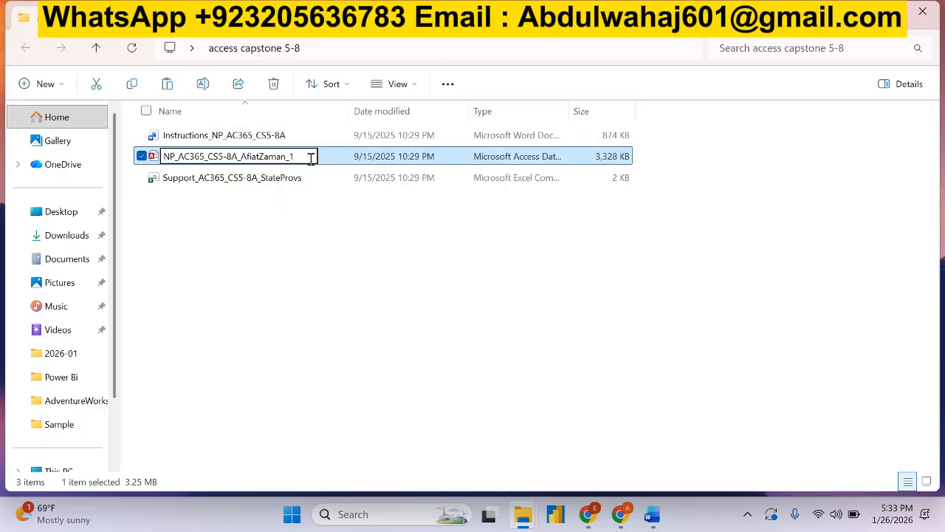
key("BackSpace")
type("2")
left_click(288, 182)
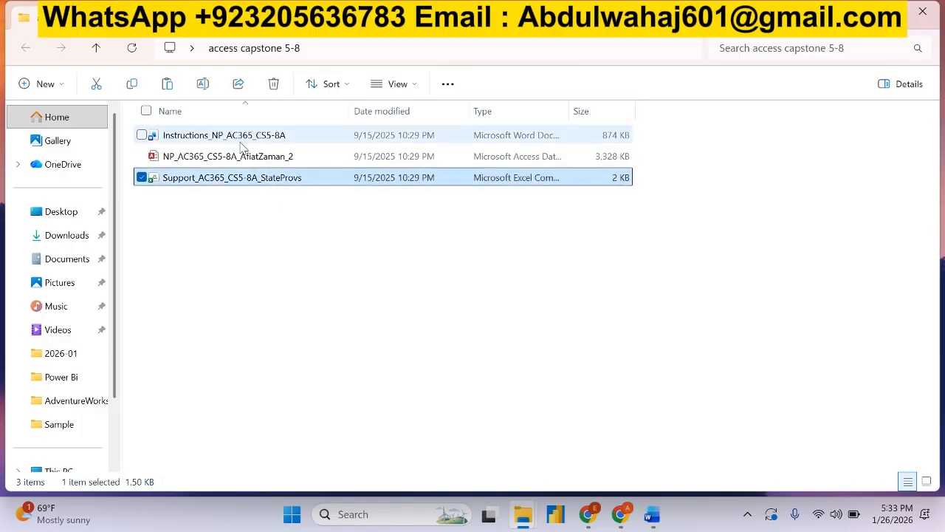
Open the renamed database in Access and enable its blocked content.
double_click(248, 157)
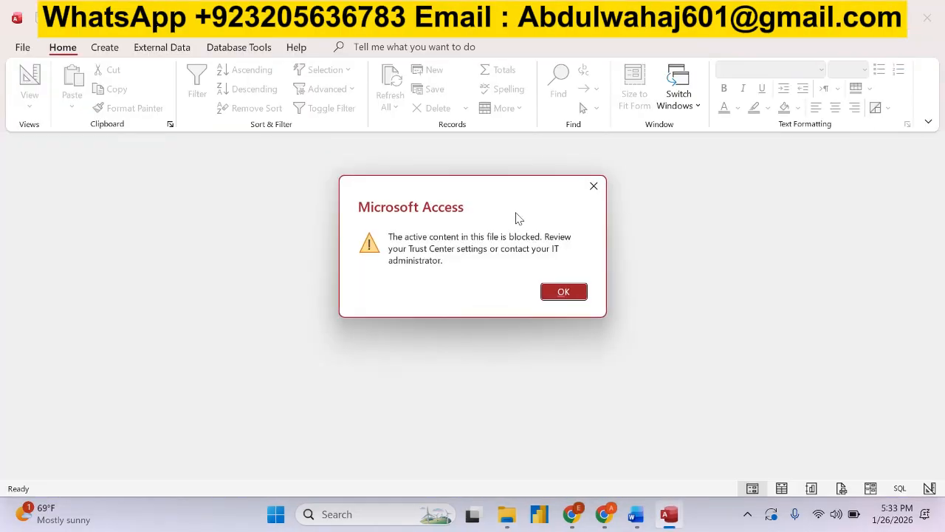
left_click(566, 293)
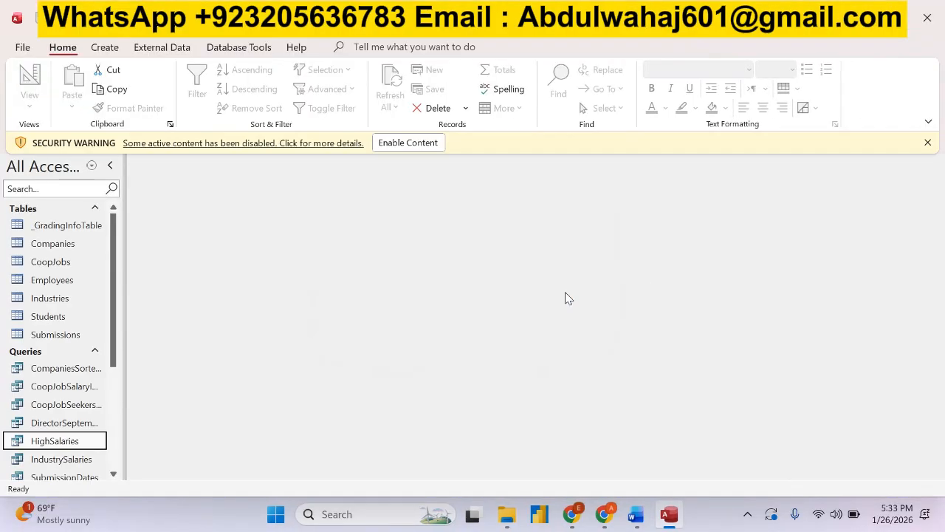
left_click(428, 147)
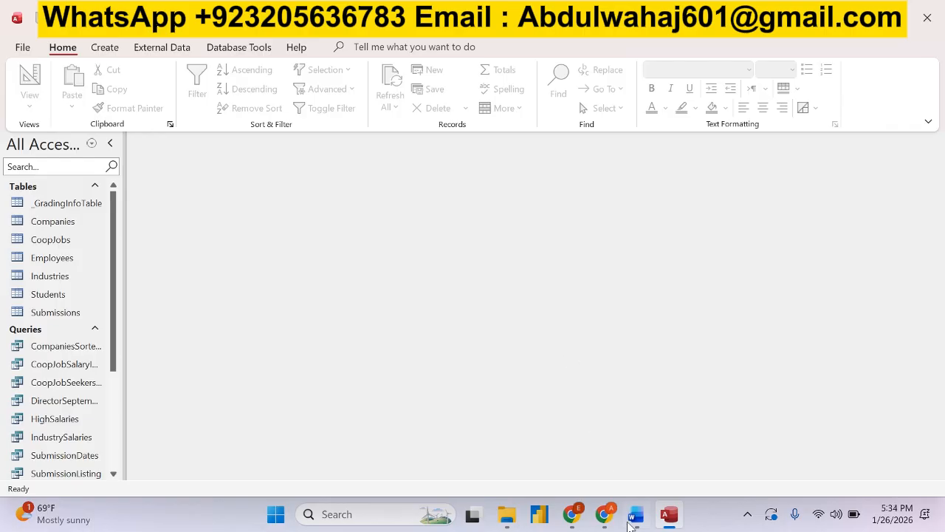
Check the instruction in Word, return to Access and open the Students table in Design View.
left_click(632, 517)
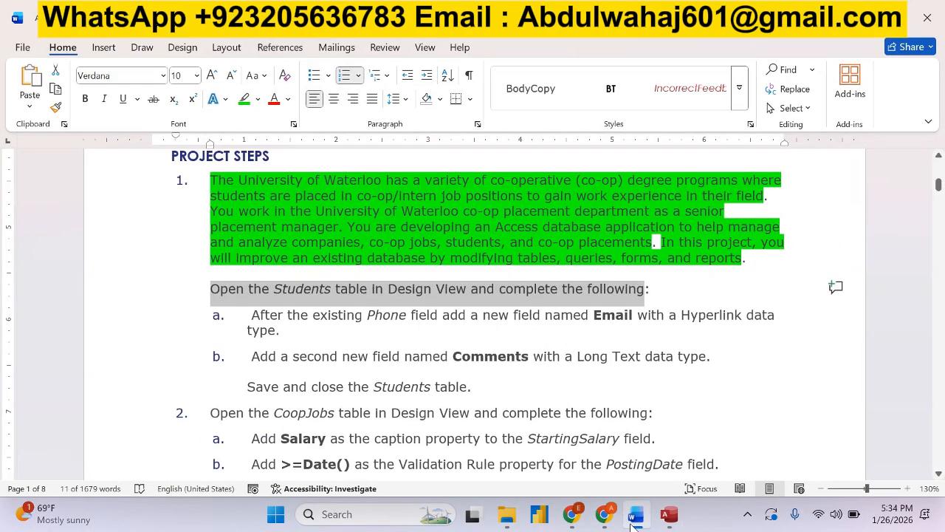
left_click(632, 521)
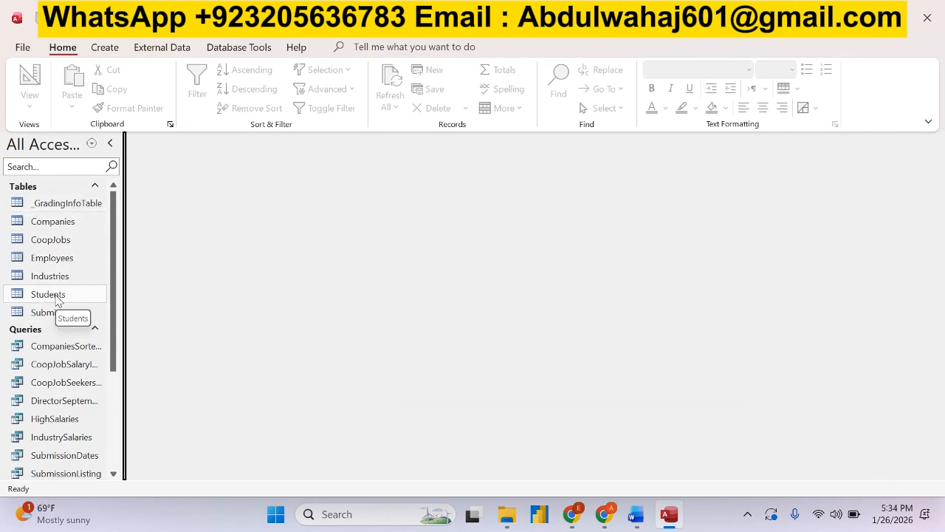
right_click(56, 298)
left_click(85, 216)
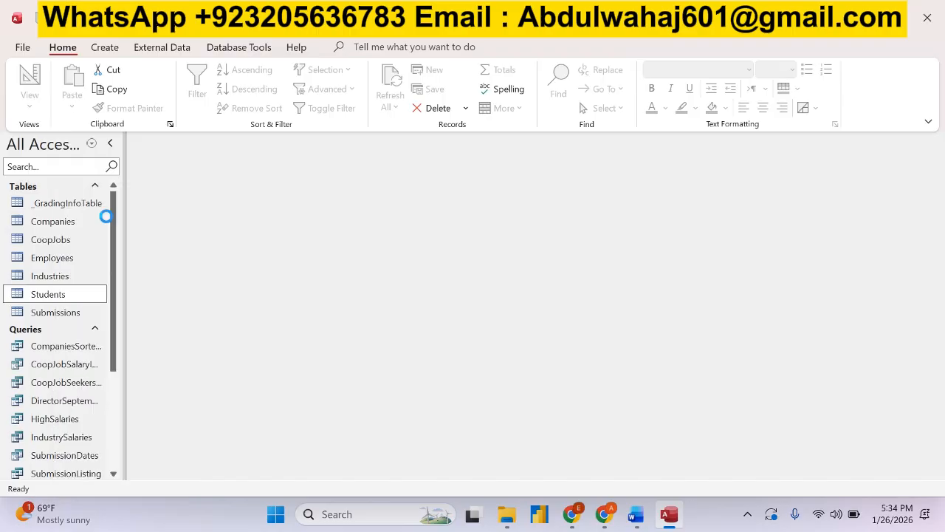
Switch to Word and highlight the instruction to open the Students table in Design View in bright green.
left_click(635, 514)
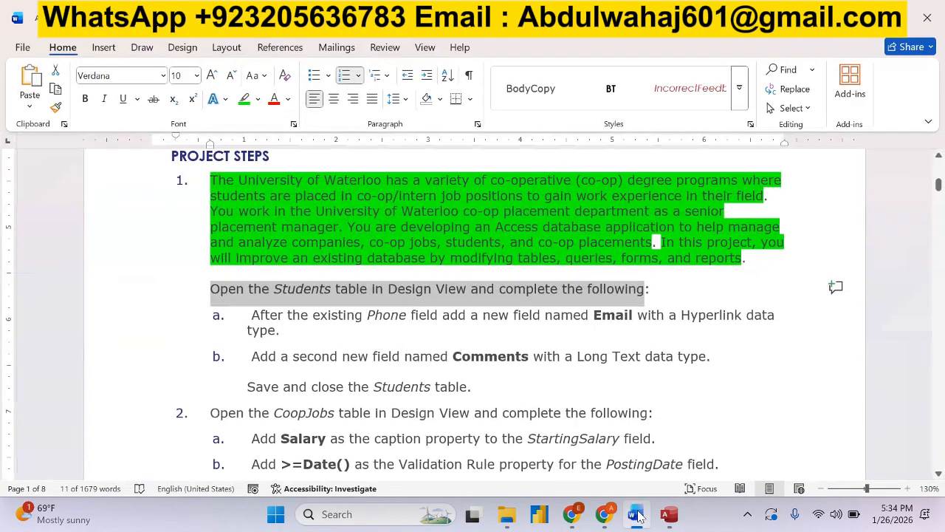
left_click(243, 98)
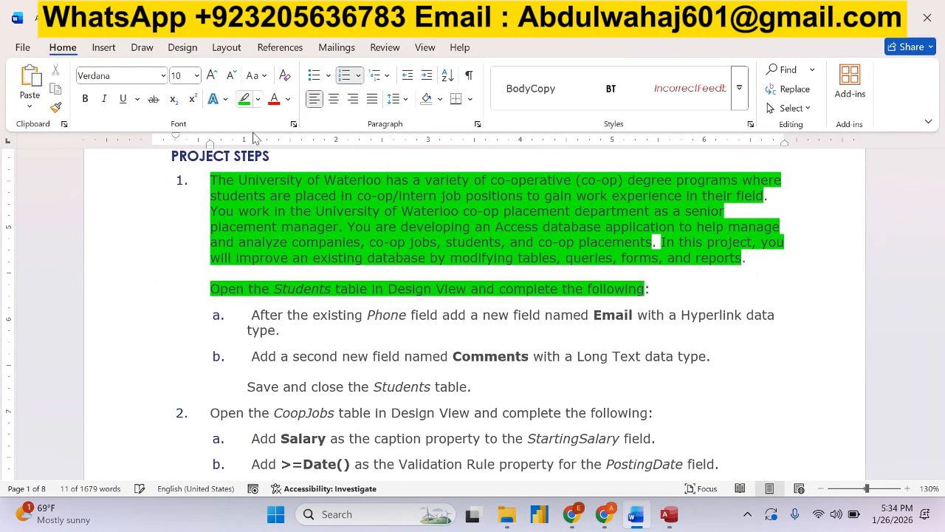
left_click(275, 323)
Read instruction 1a in the Word document and copy the field name Email from it.
left_click_drag(260, 312, 343, 332)
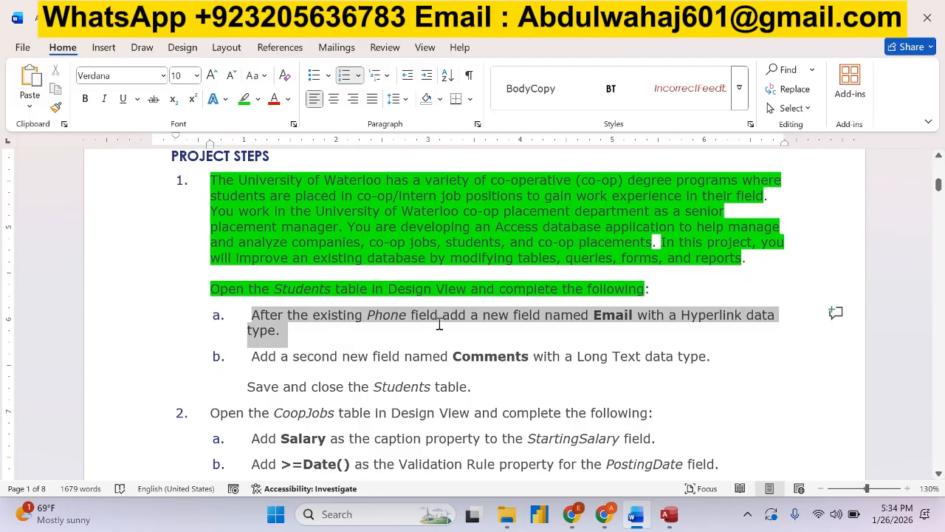
left_click_drag(440, 323, 731, 322)
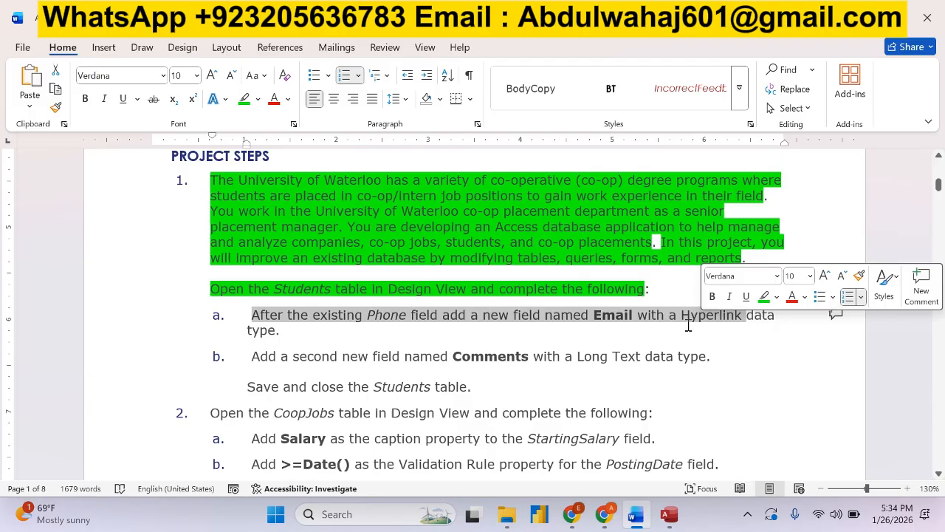
double_click(617, 316)
right_click(618, 316)
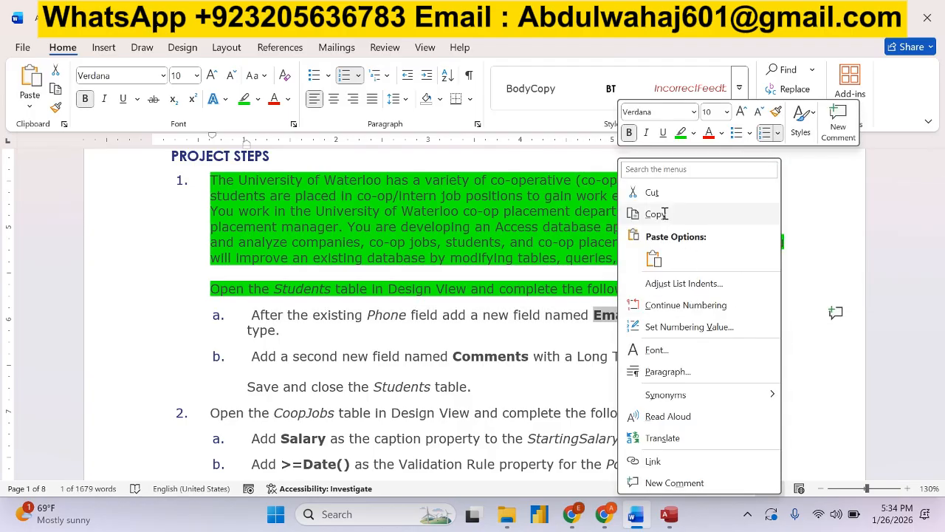
left_click(659, 214)
Switch to Access and add an Email field with the Hyperlink data type below Phone in the Students table.
left_click(670, 515)
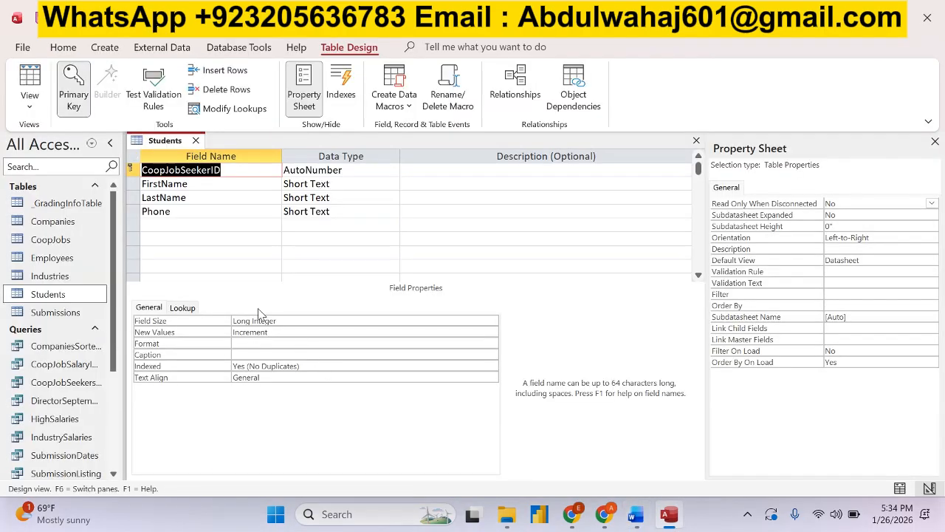
left_click(161, 223)
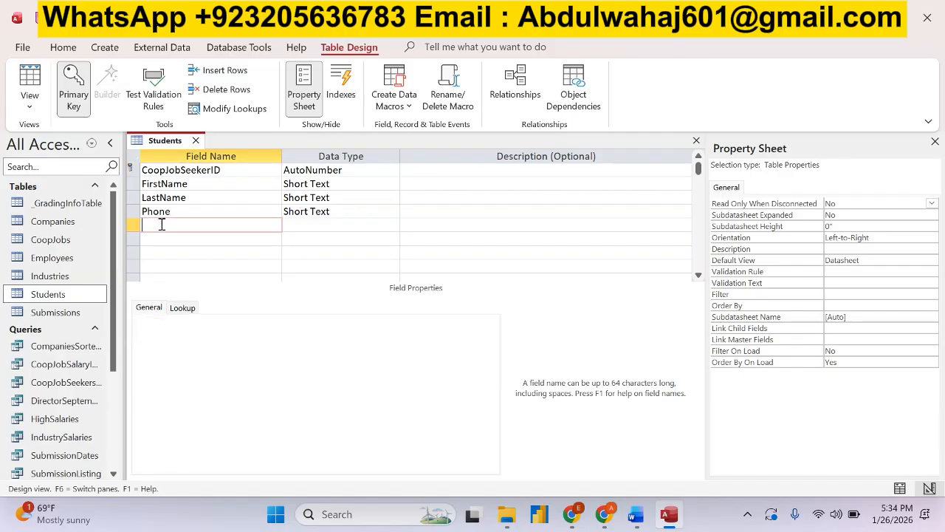
key("ctrl+v")
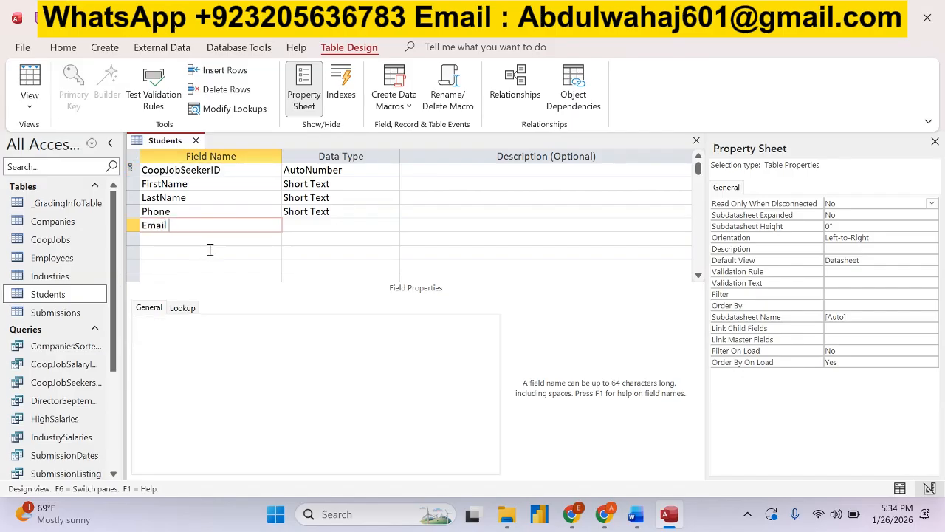
left_click(364, 225)
left_click(393, 226)
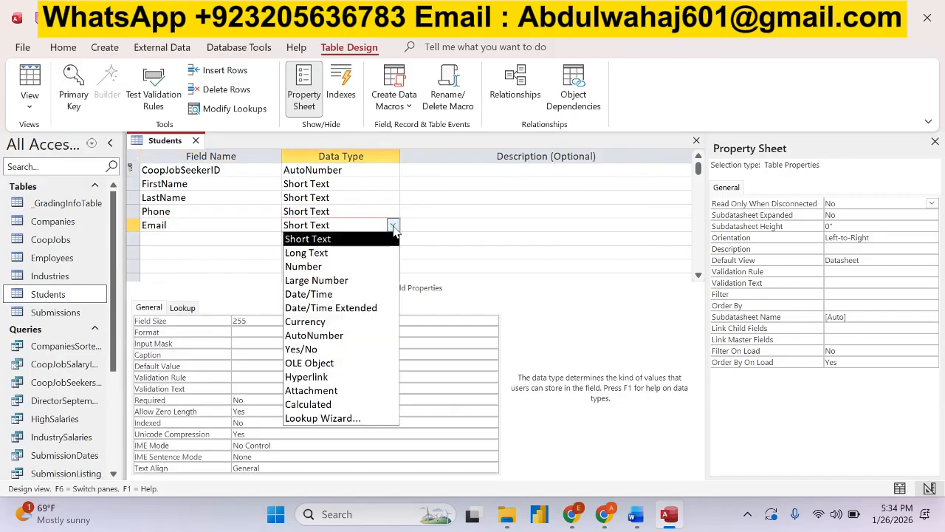
left_click(330, 377)
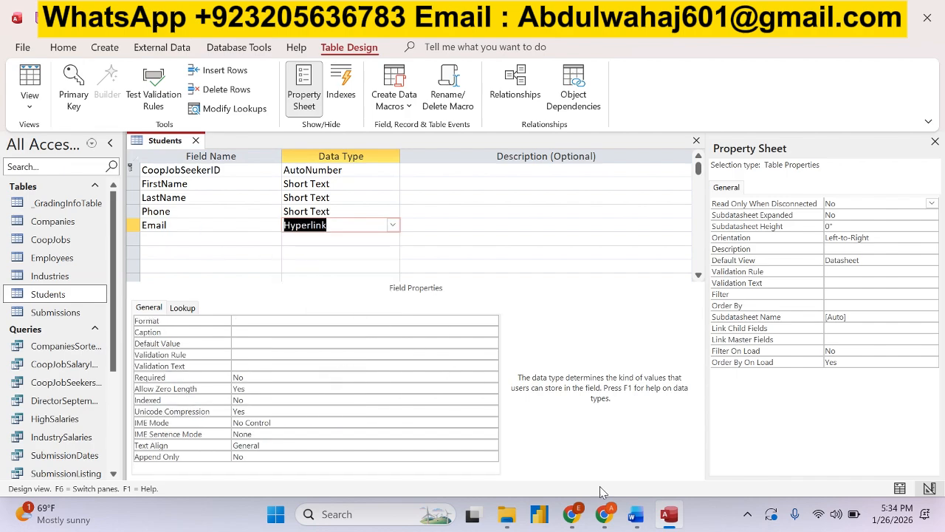
Switch to Word and highlight instruction 1a about the Email field in bright green.
left_click(636, 514)
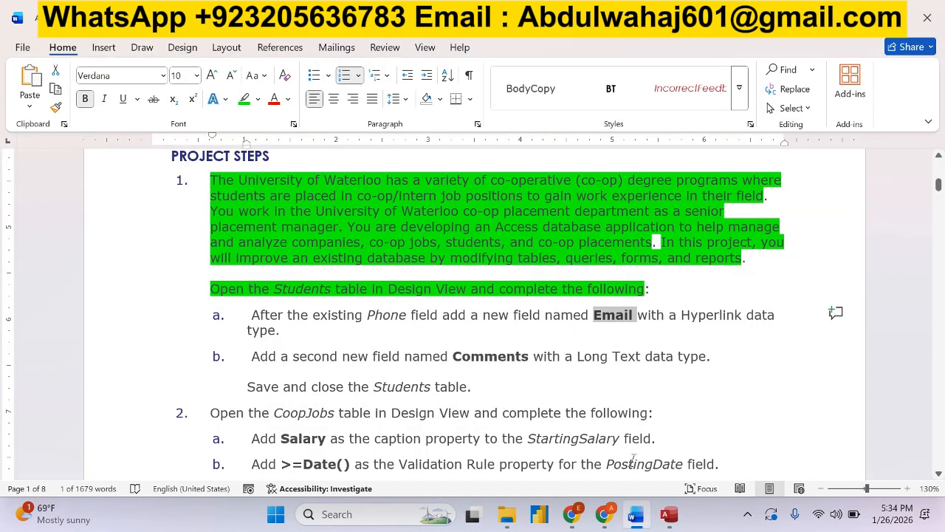
triple_click(449, 315)
left_click(511, 284)
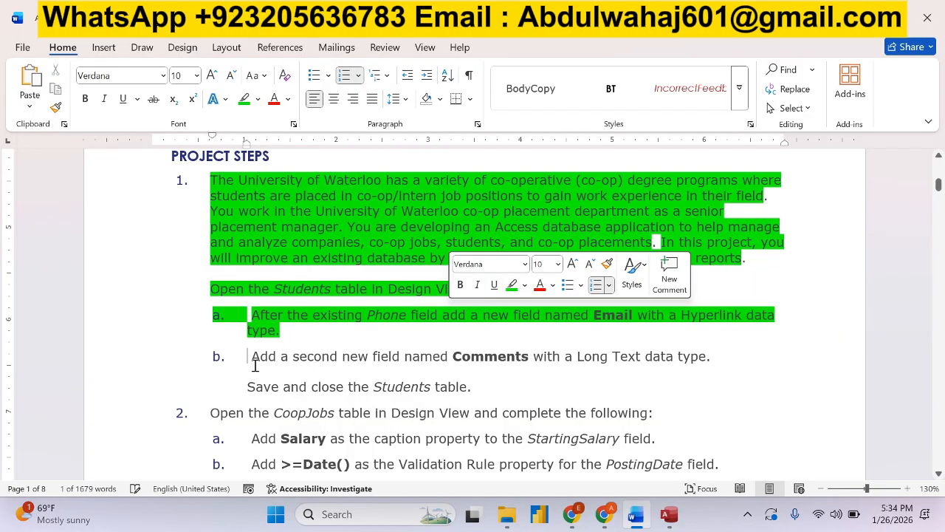
Read instruction 1b and copy the field name Comments from it.
left_click_drag(252, 356, 449, 360)
double_click(480, 358)
right_click(480, 362)
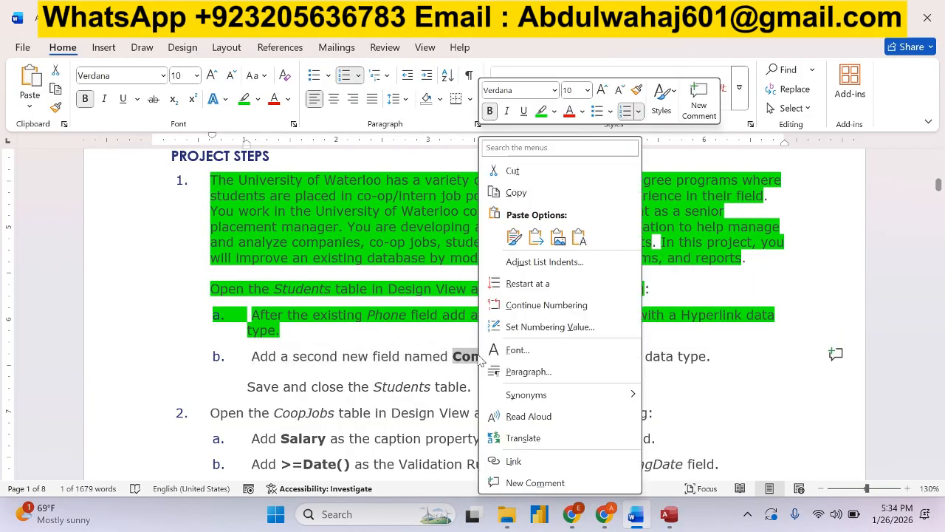
left_click(533, 193)
Switch to Access and add a Comments field with the Long Text data type below Email in the Students table.
left_click(672, 517)
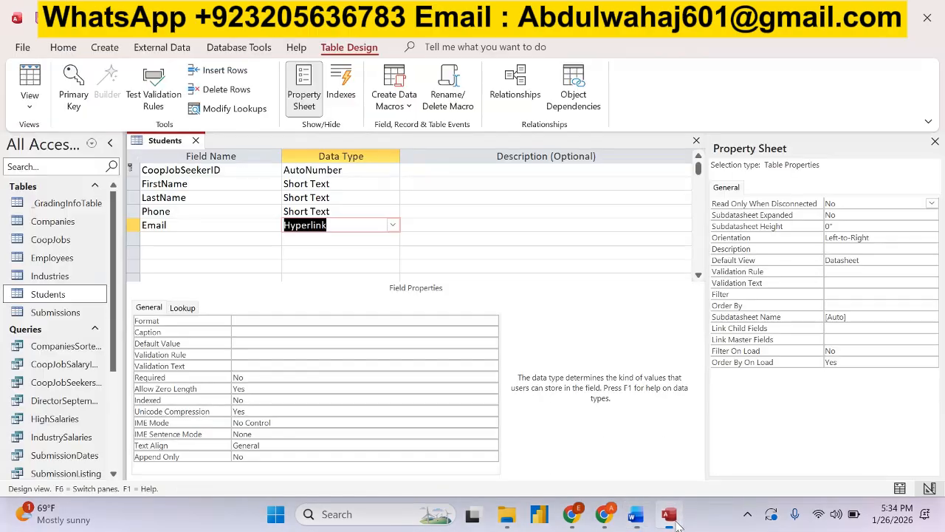
left_click(185, 236)
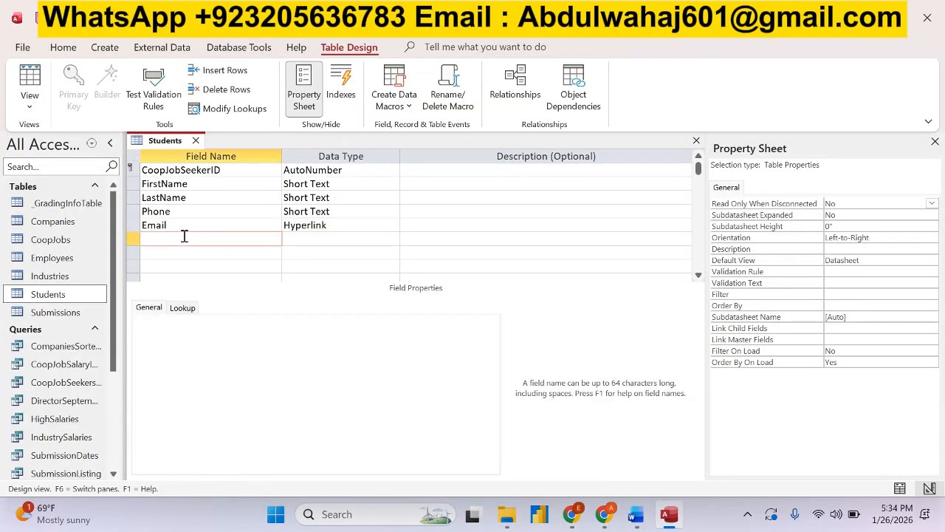
key("ctrl+v")
left_click(313, 243)
left_click(394, 238)
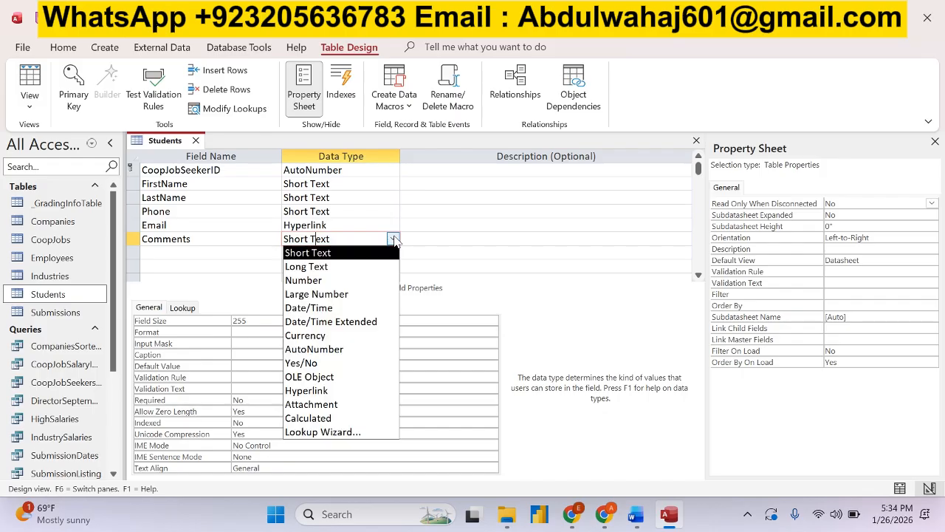
left_click(355, 267)
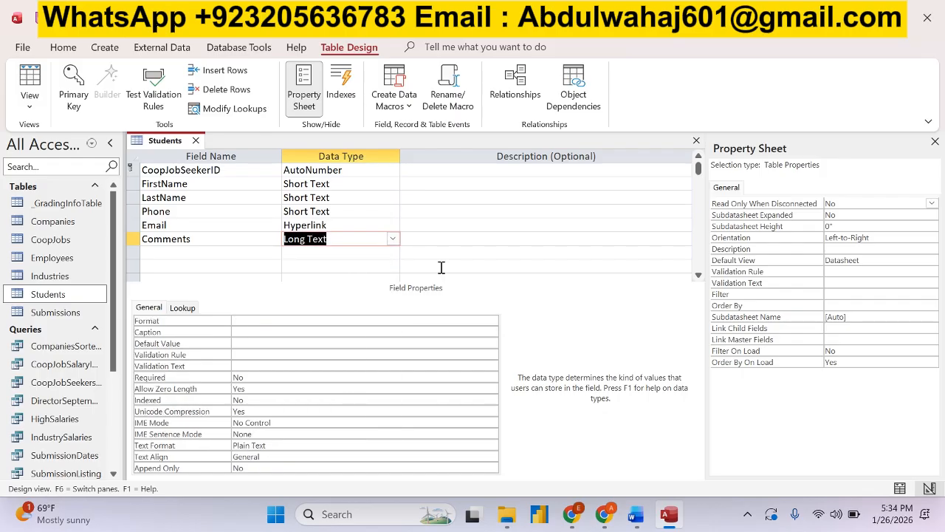
Switch to Word and highlight instruction 1b, including its save-and-close line, in bright green.
left_click(637, 515)
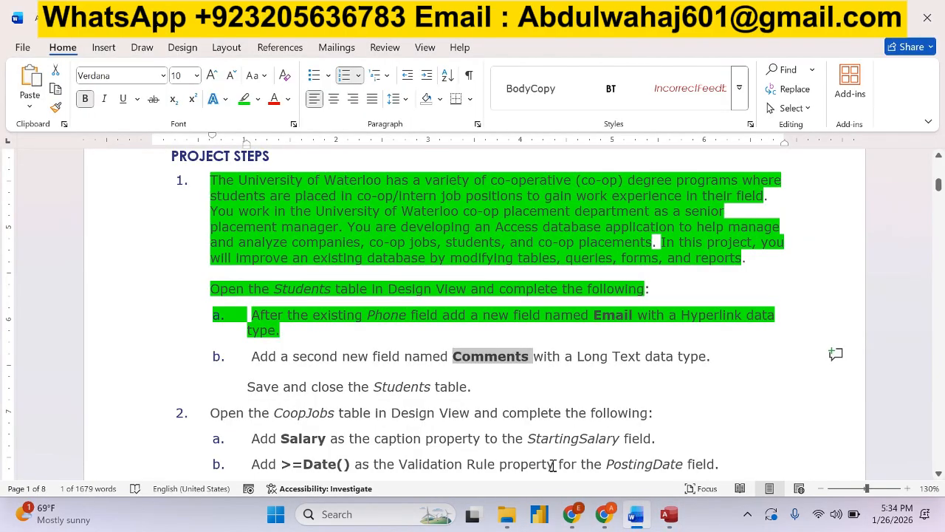
triple_click(616, 359)
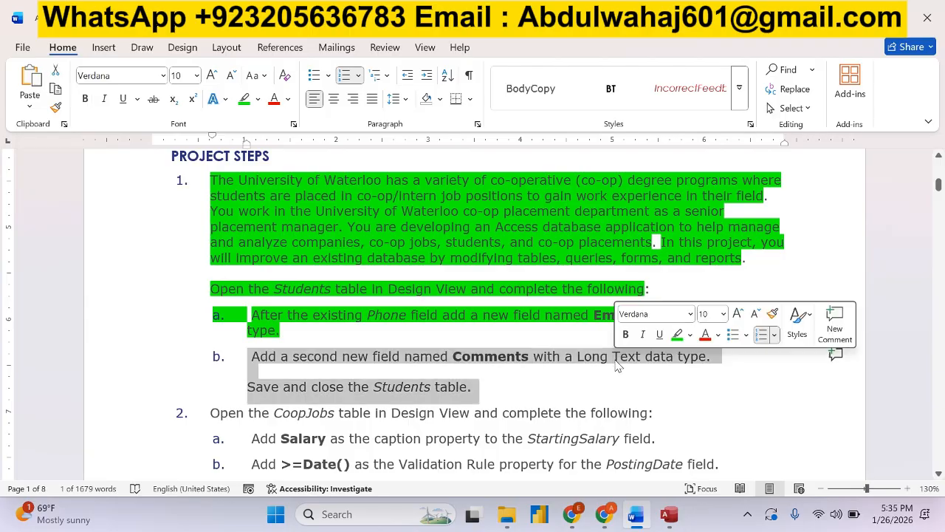
left_click(678, 335)
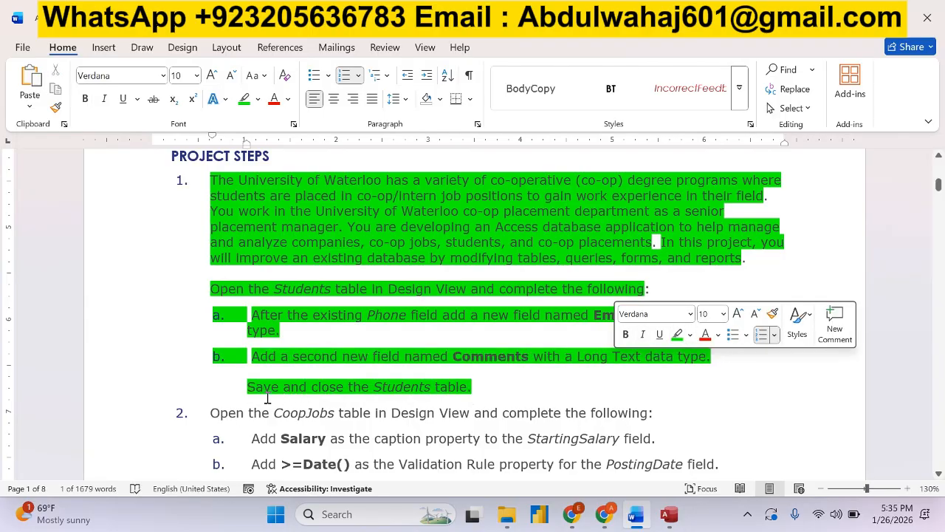
Switch to Access, then save and close the Students table.
left_click(669, 515)
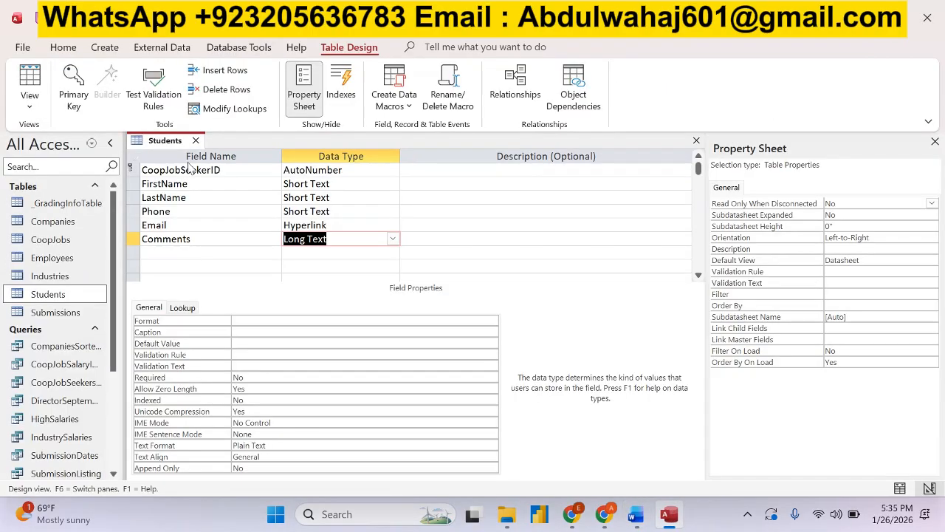
right_click(161, 143)
left_click(181, 151)
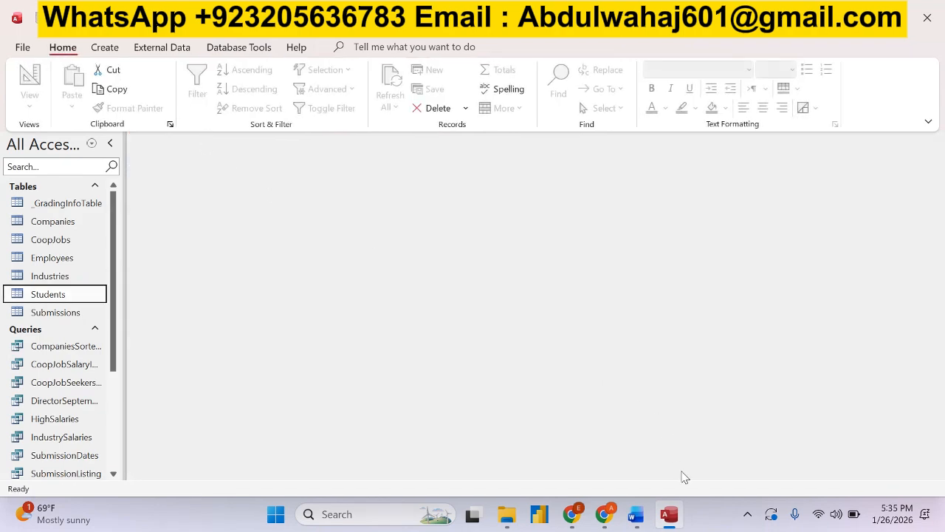
Check instruction 2 in Word, return to Access and open the CoopJobs table in Design View.
left_click(635, 514)
scroll(404, 357, "down", 3)
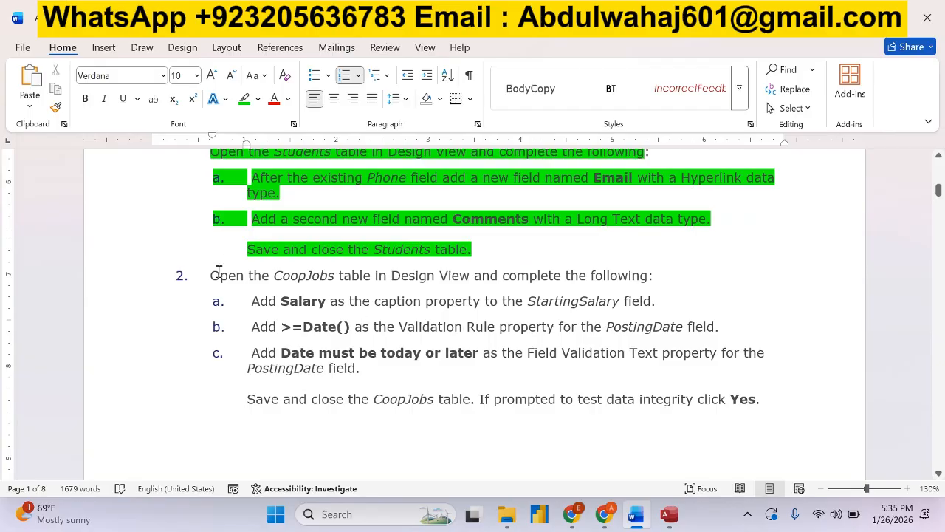
left_click_drag(209, 276, 654, 288)
left_click(669, 514)
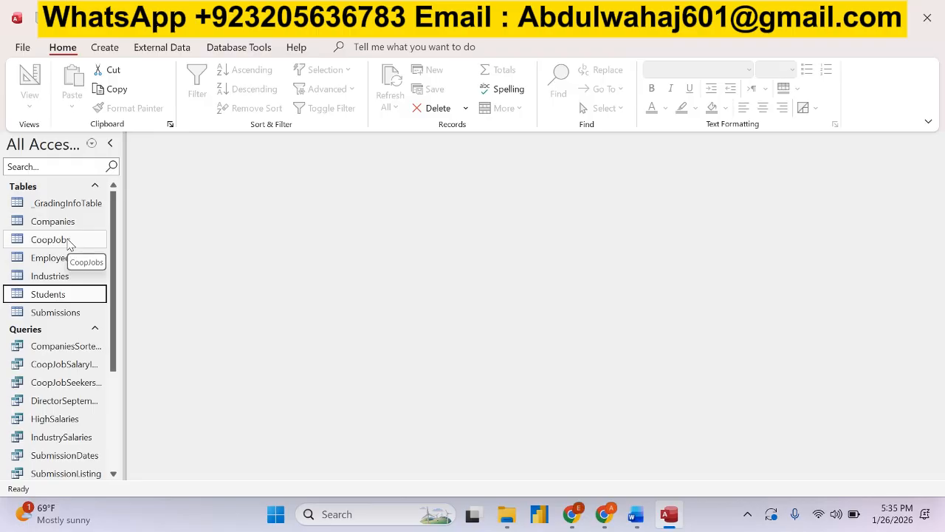
left_click(53, 244)
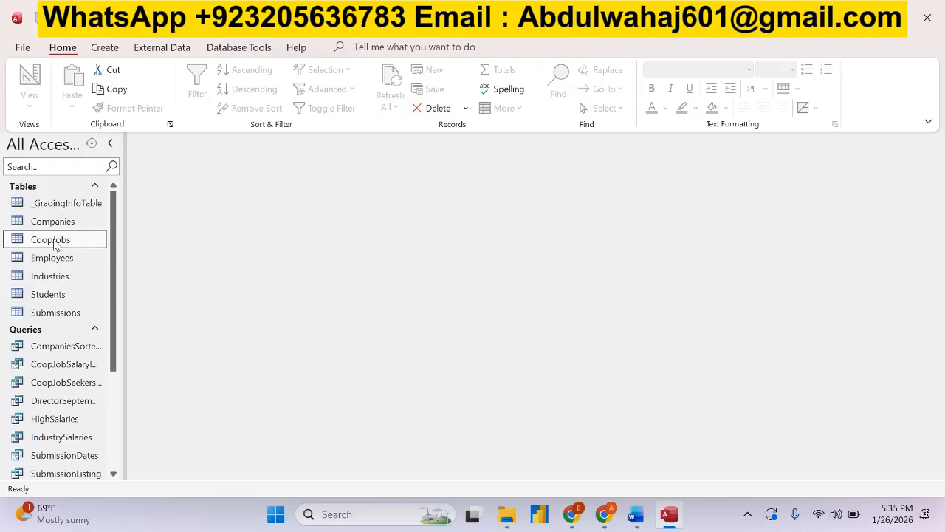
right_click(51, 241)
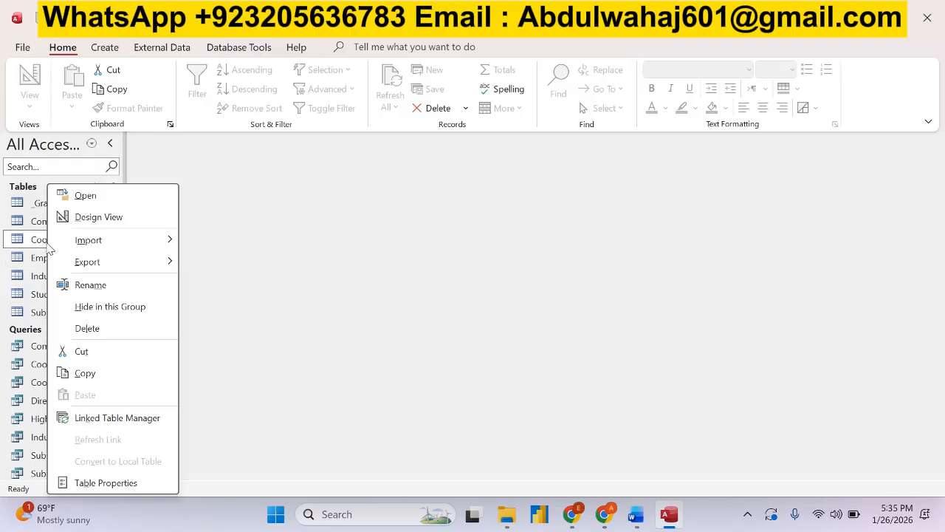
left_click(87, 219)
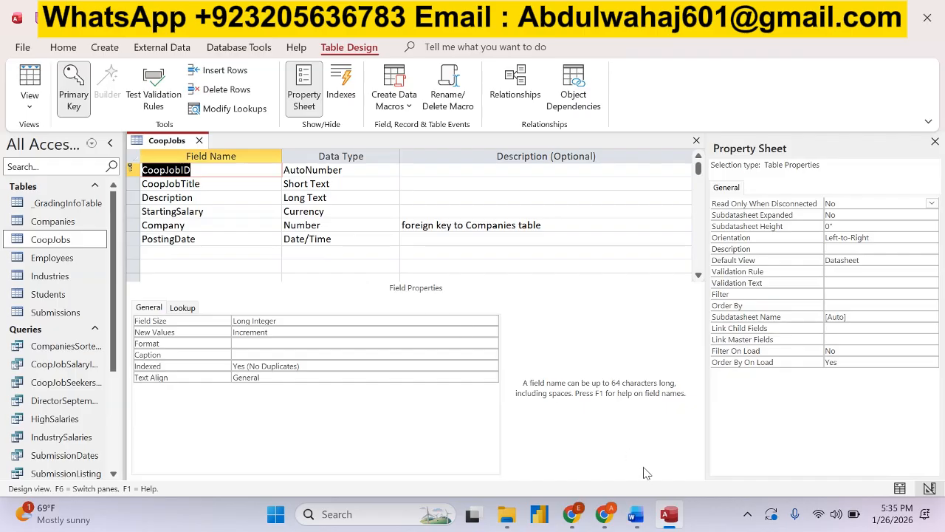
Switch to Word and copy the caption text Salary from instruction 2a.
left_click(635, 514)
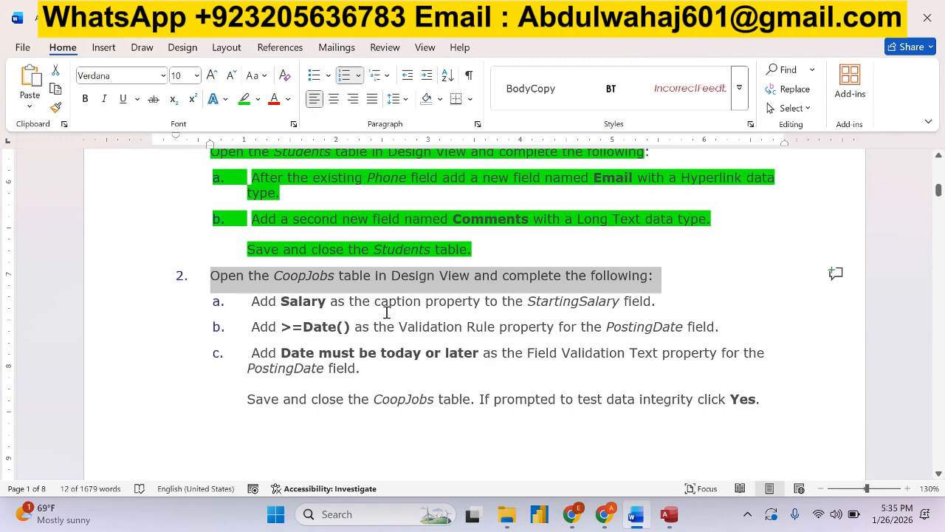
double_click(299, 301)
right_click(299, 301)
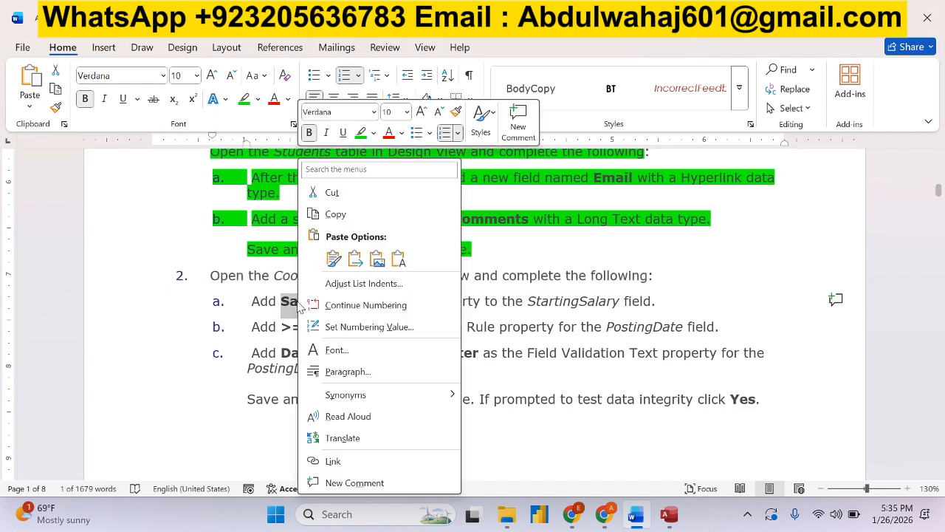
left_click(343, 222)
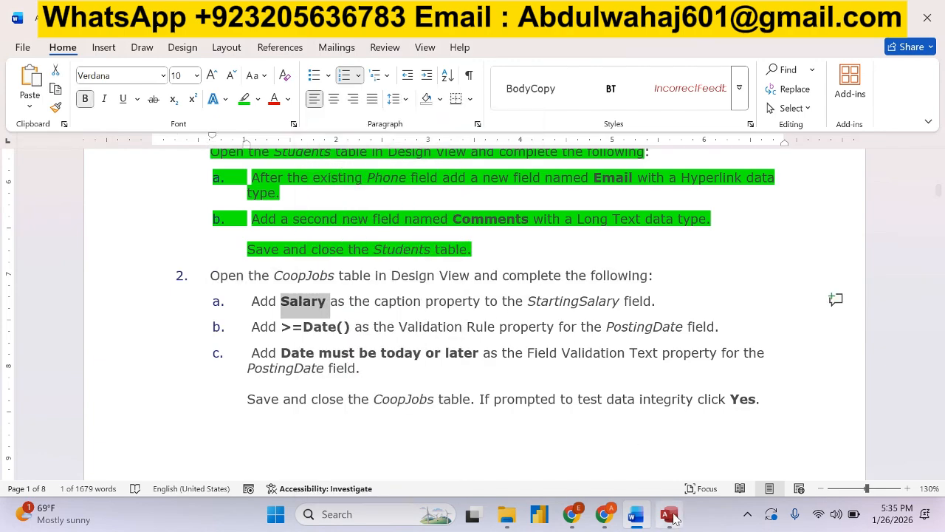
Return to Access and set the Caption property of the StartingSalary field in CoopJobs to Salary.
left_click(669, 515)
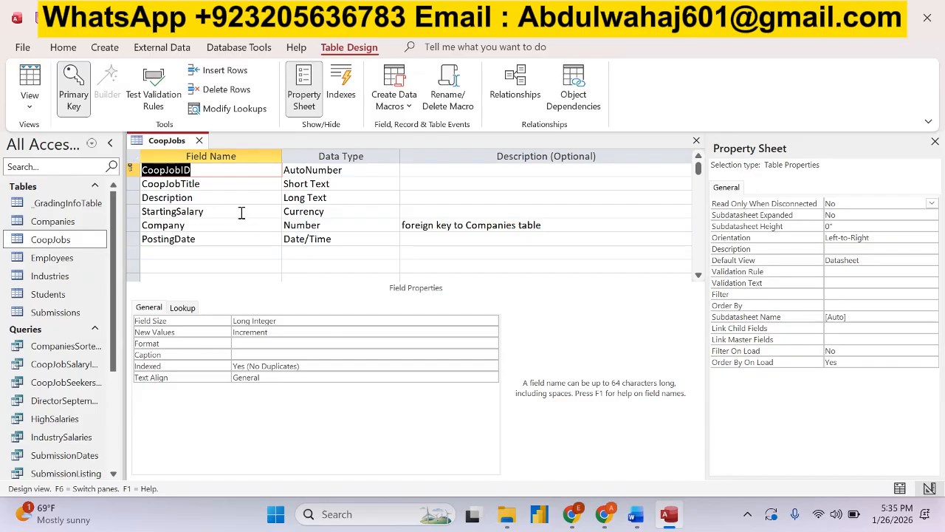
left_click(215, 212)
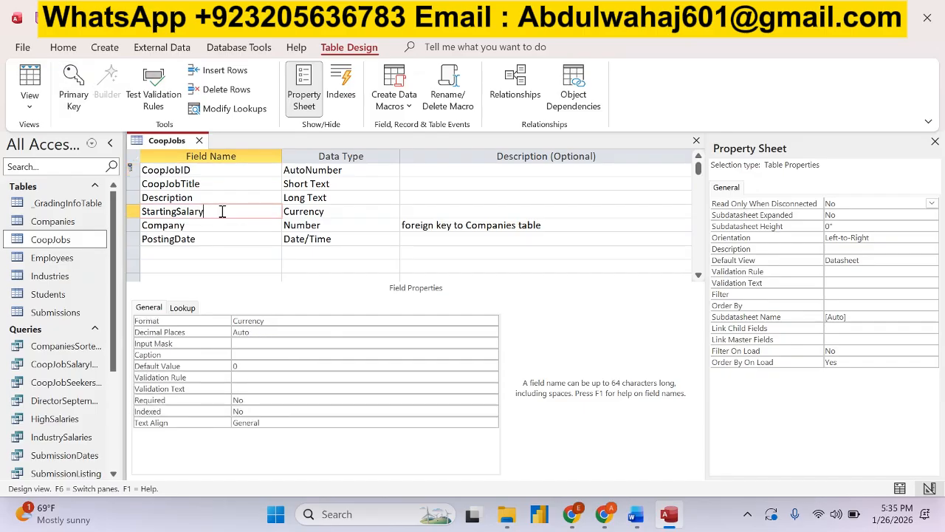
left_click(635, 514)
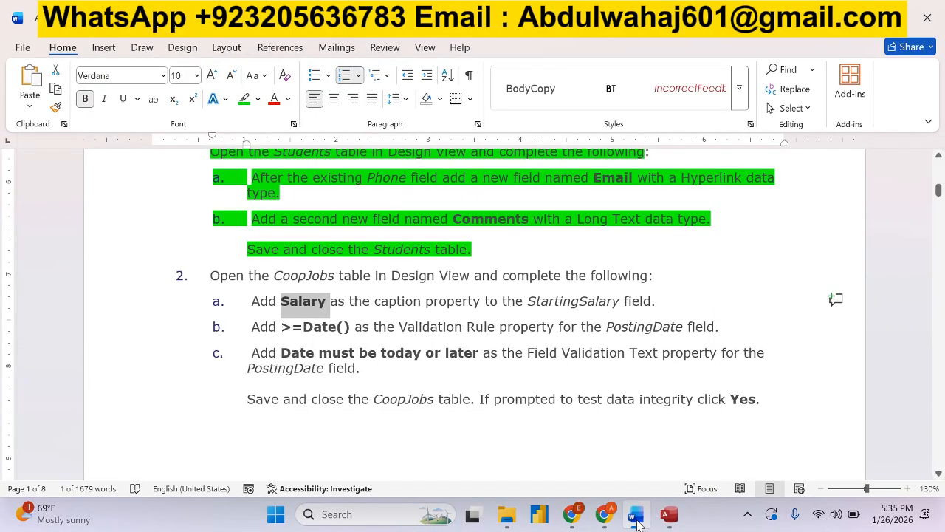
left_click(635, 515)
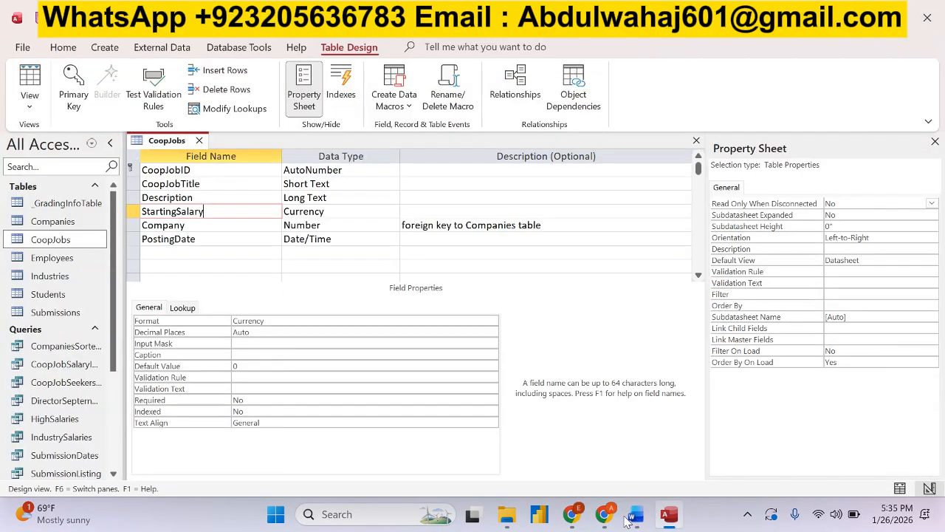
left_click(133, 211)
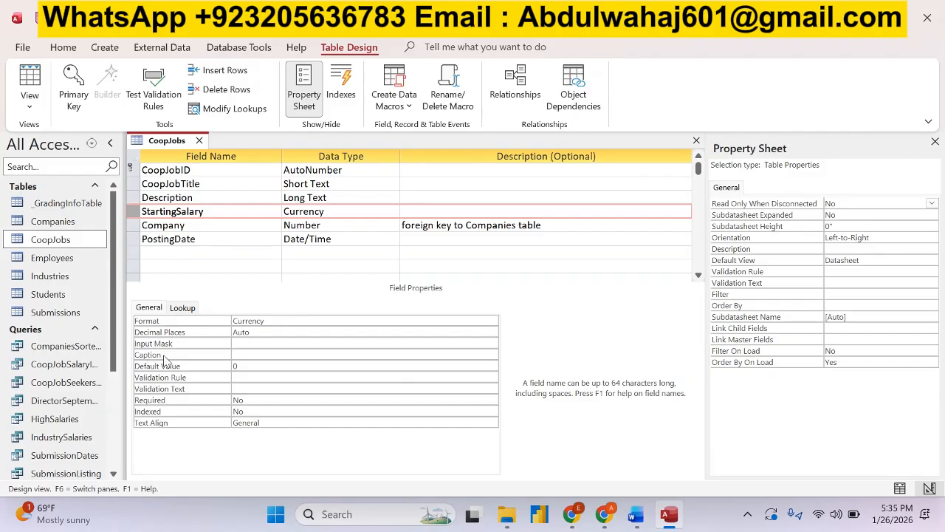
left_click(241, 356)
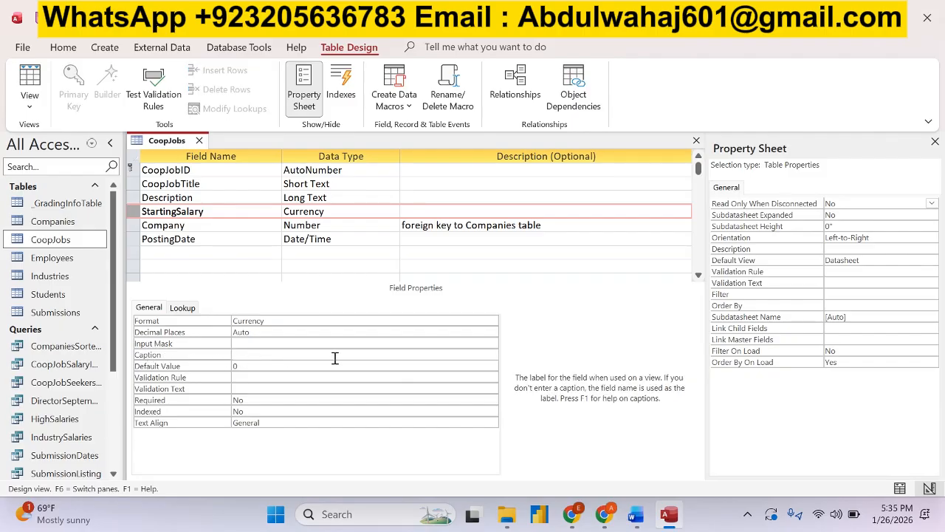
type("Salary")
left_click(307, 346)
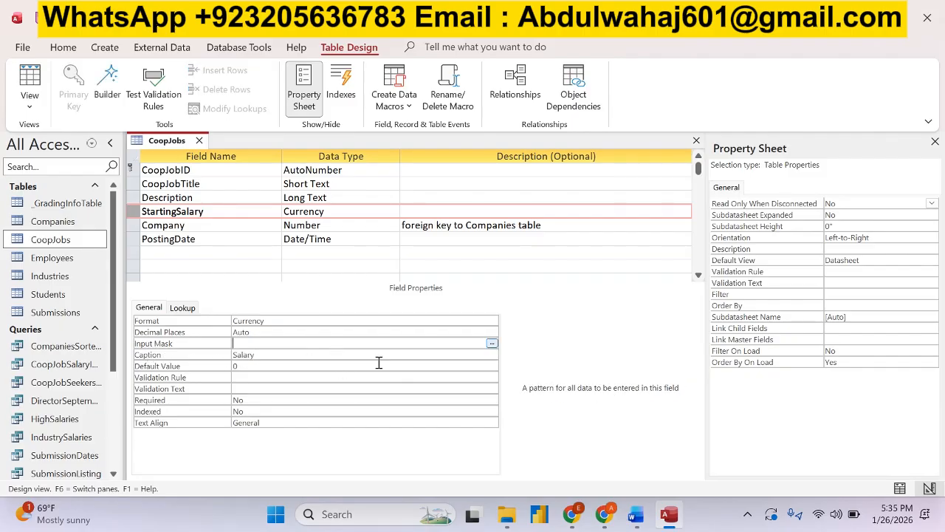
Switch to Word, highlight instruction 2a in green, and copy the expression >=Date() from instruction 2b.
left_click(635, 514)
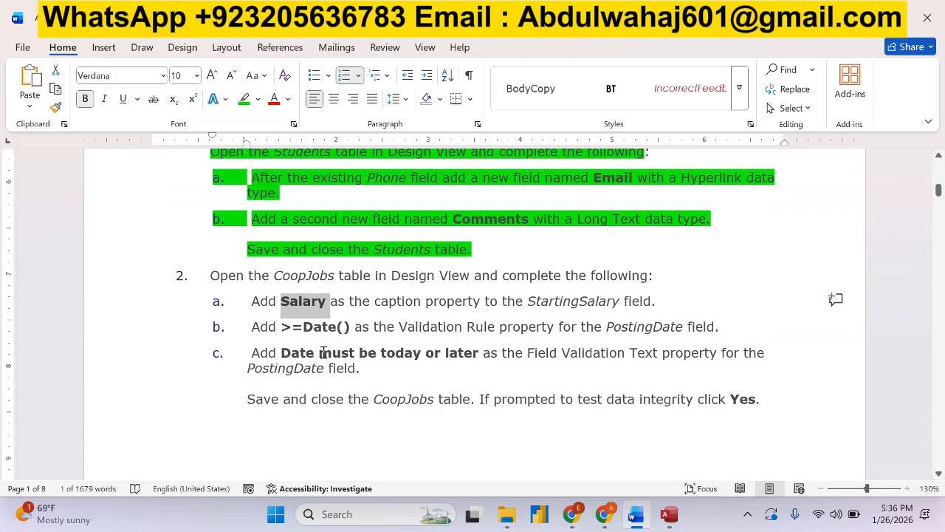
triple_click(325, 304)
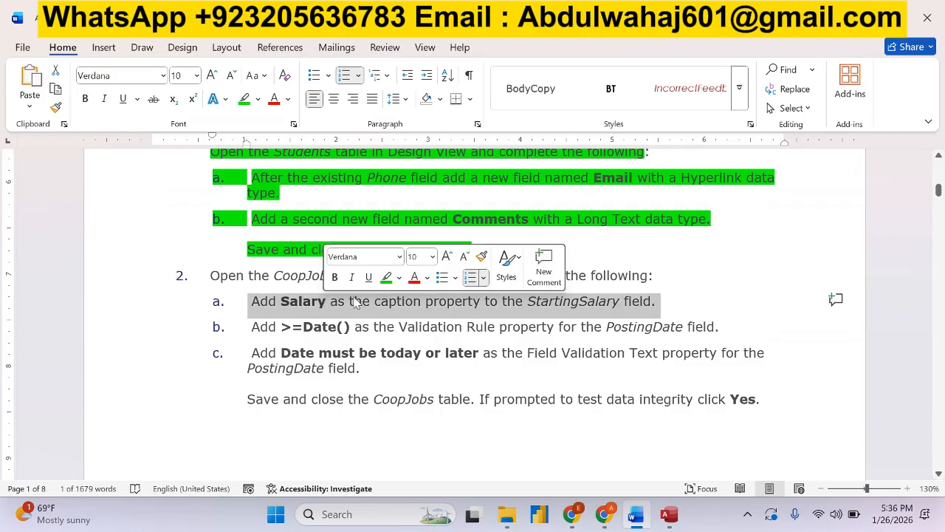
left_click(389, 278)
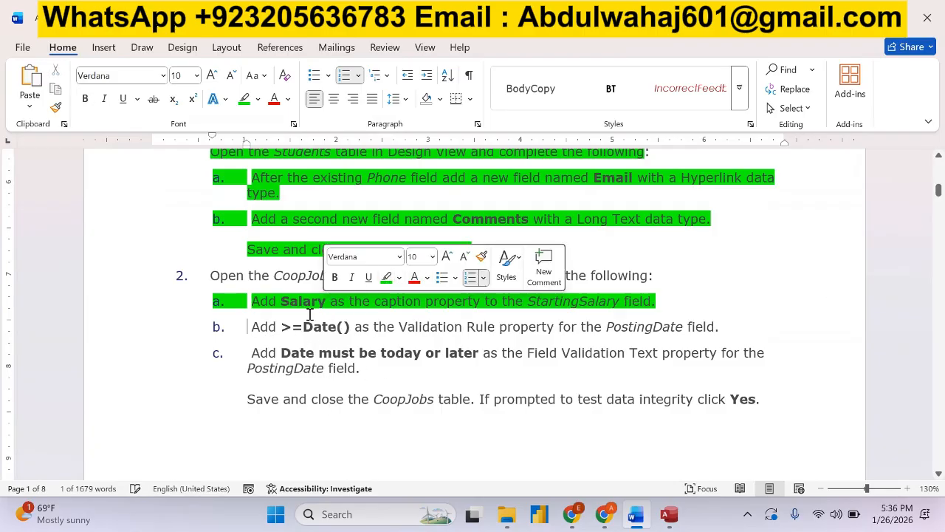
left_click(284, 327)
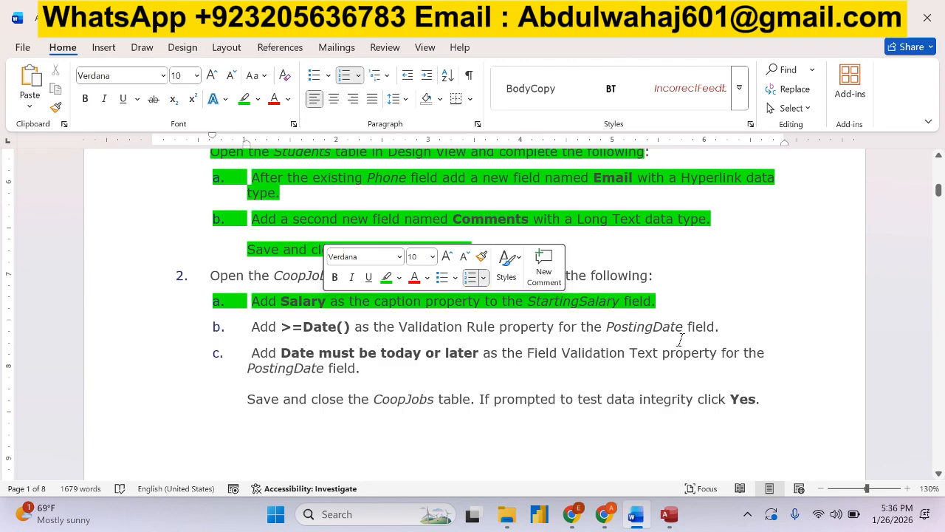
left_click_drag(350, 330, 282, 329)
right_click(290, 329)
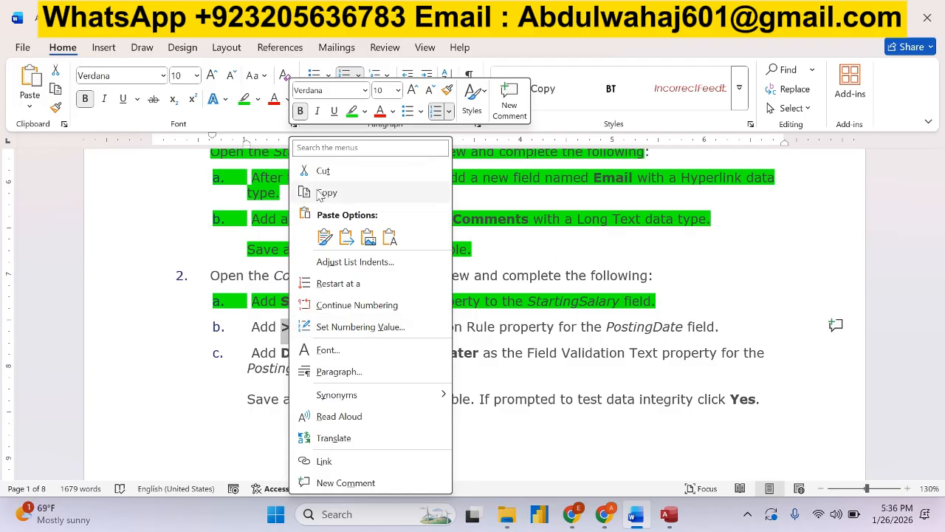
left_click(327, 192)
Return to Access and set the Validation Rule property of the PostingDate field in CoopJobs to >=Date().
left_click(668, 517)
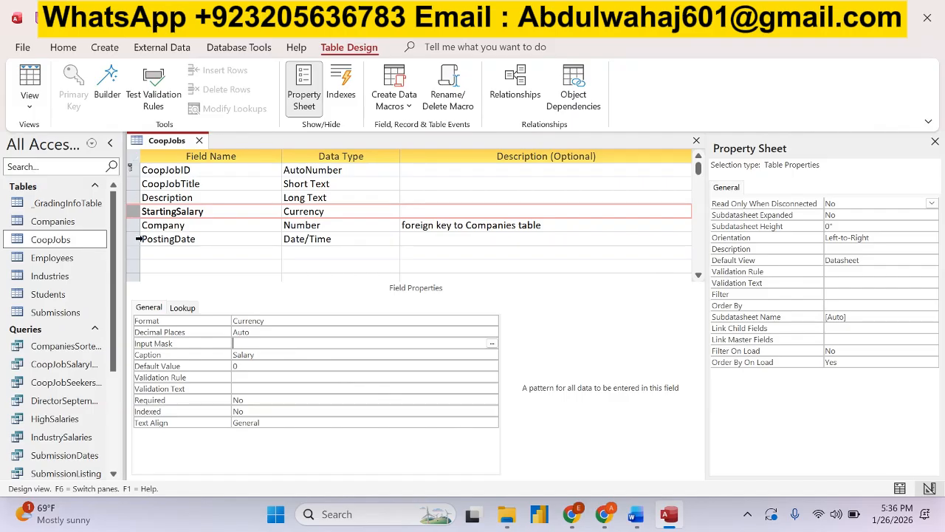
left_click(134, 238)
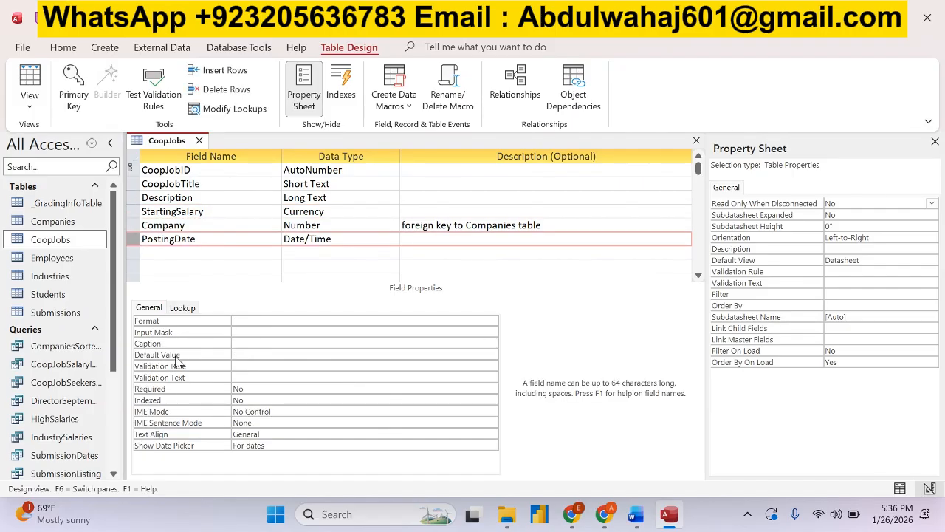
left_click(239, 366)
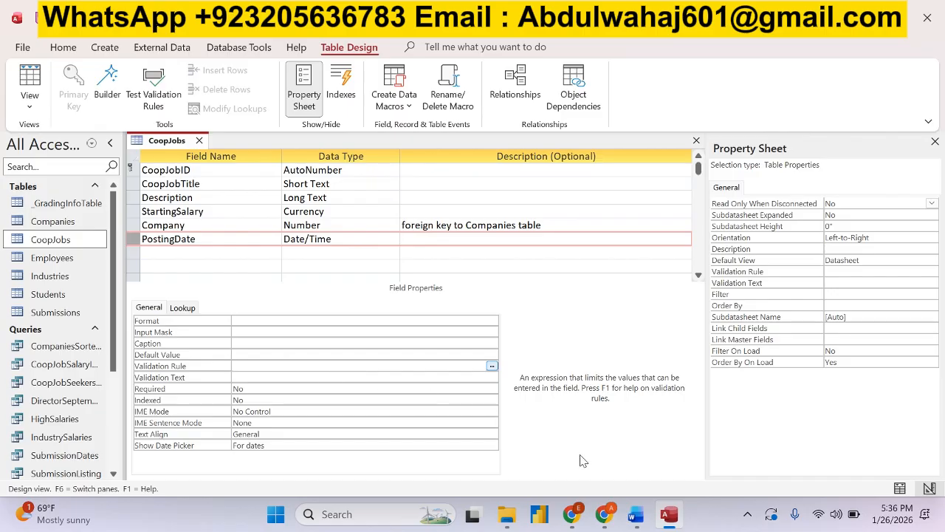
left_click(669, 519)
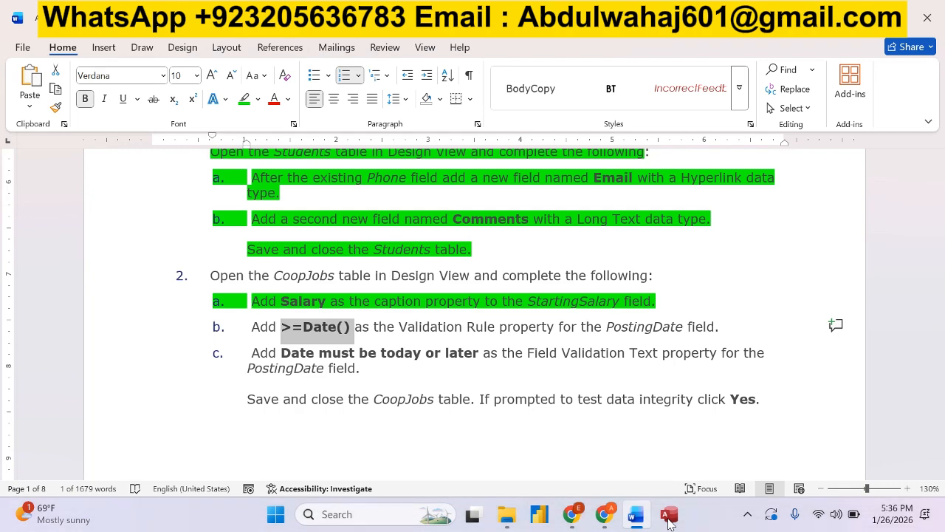
left_click(669, 520)
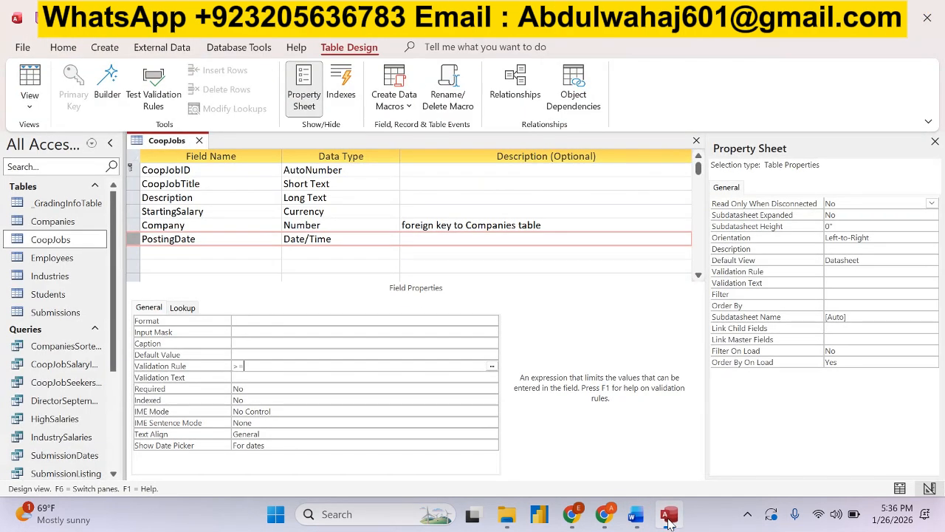
type("Date")
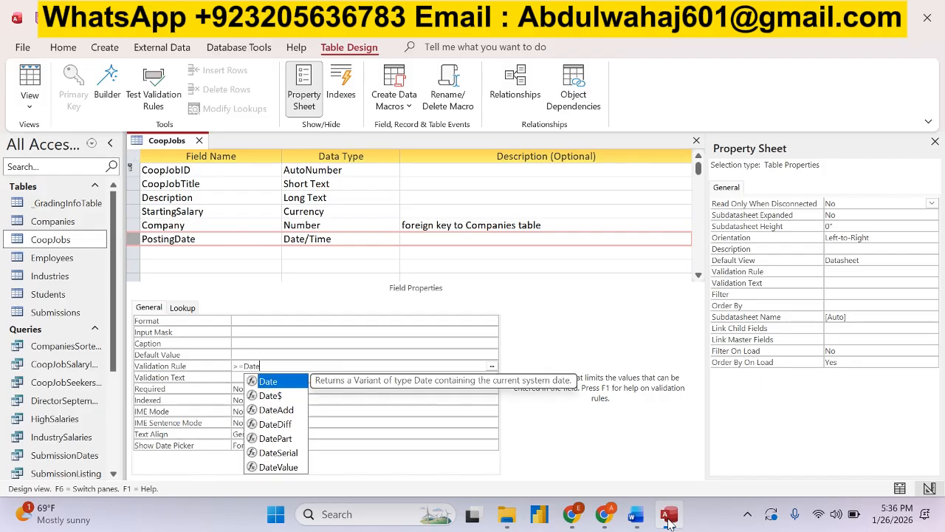
type("()")
key("Return")
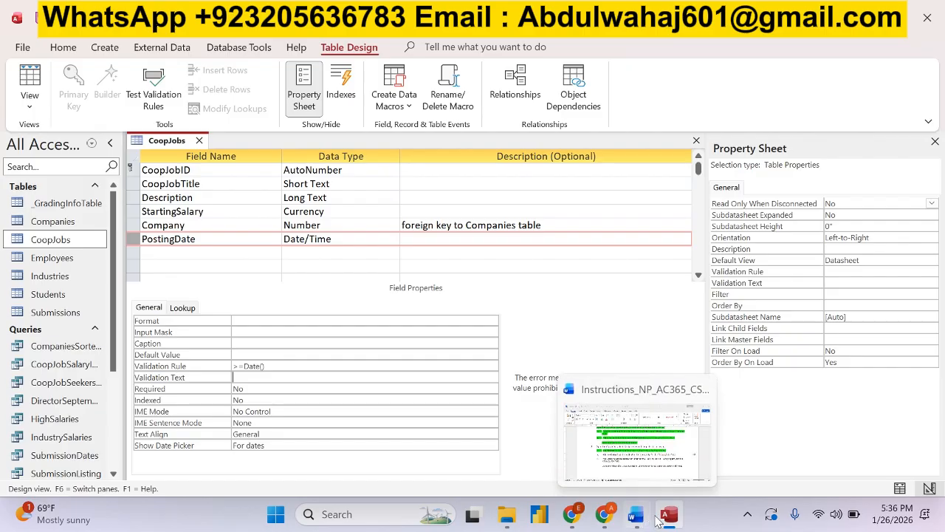
Switch to Word, highlight instruction 2b in green, and copy "Date must be today or later" from instruction 2c.
left_click(654, 519)
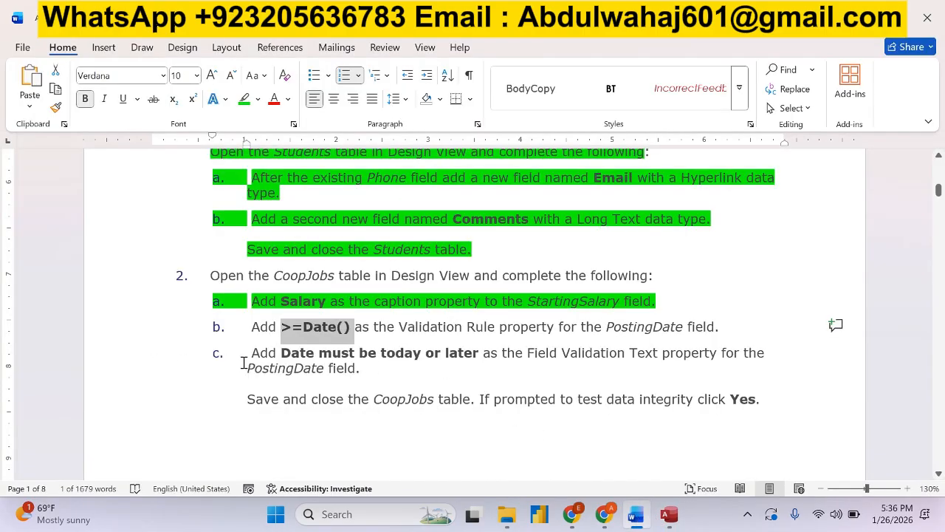
triple_click(364, 327)
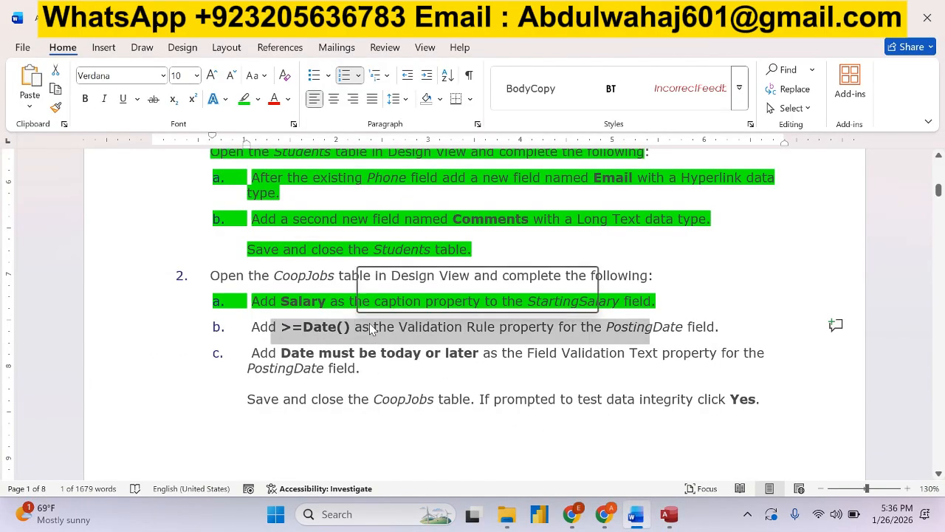
left_click(421, 301)
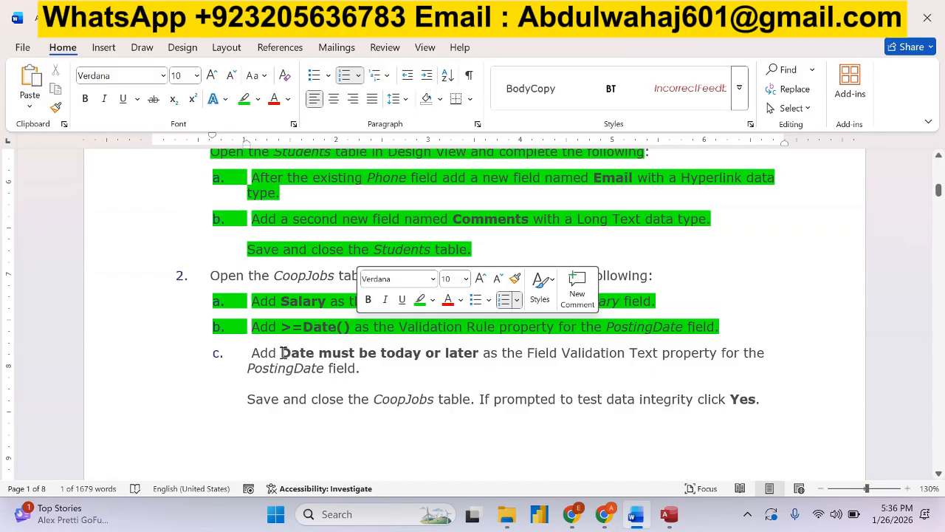
left_click_drag(280, 352, 468, 358)
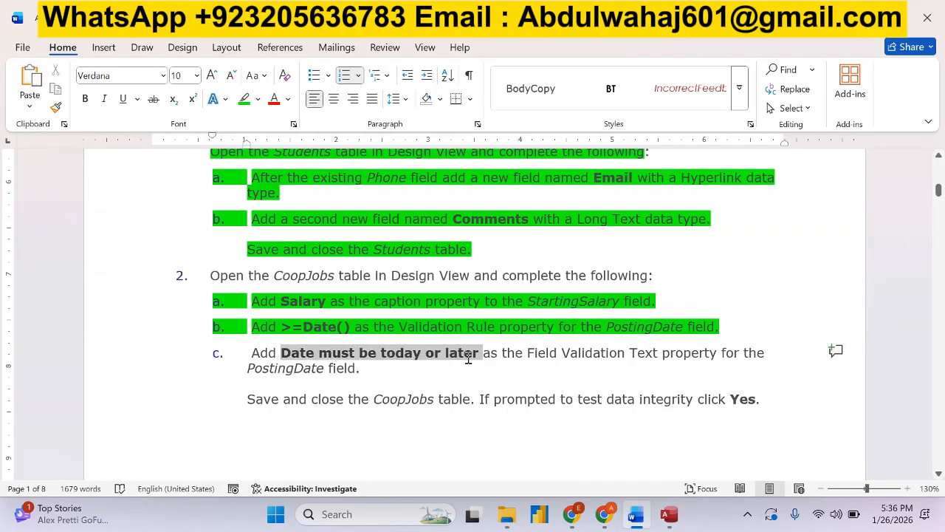
right_click(408, 355)
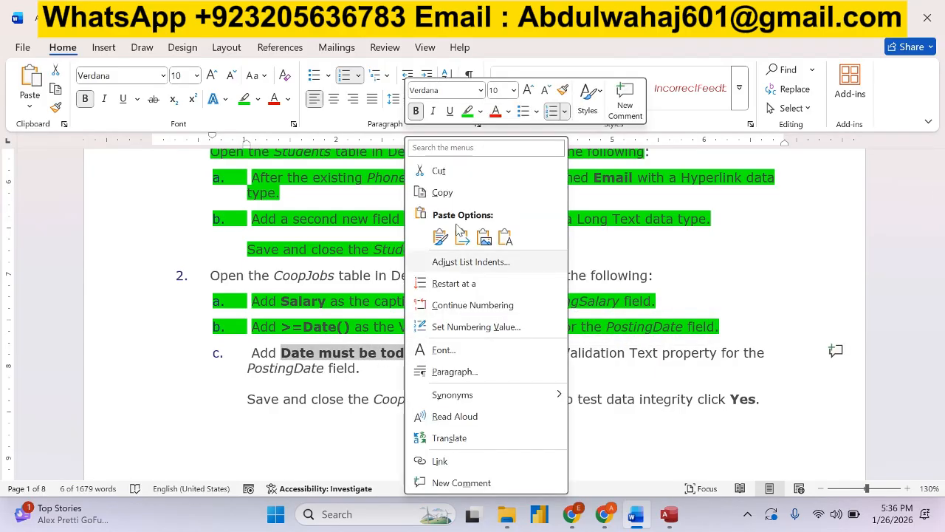
left_click(442, 192)
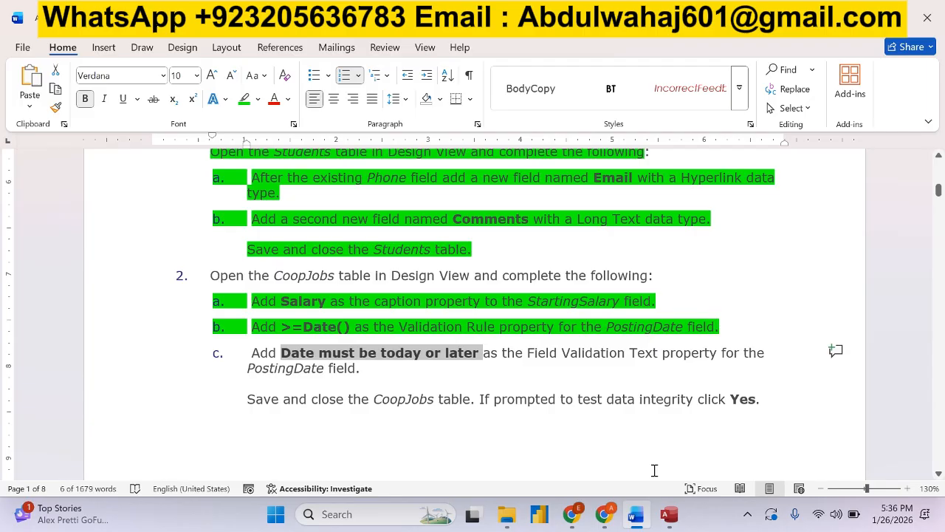
Return to Access and set the PostingDate field's Validation Text property to "Date must be today or later".
left_click(669, 514)
right_click(239, 377)
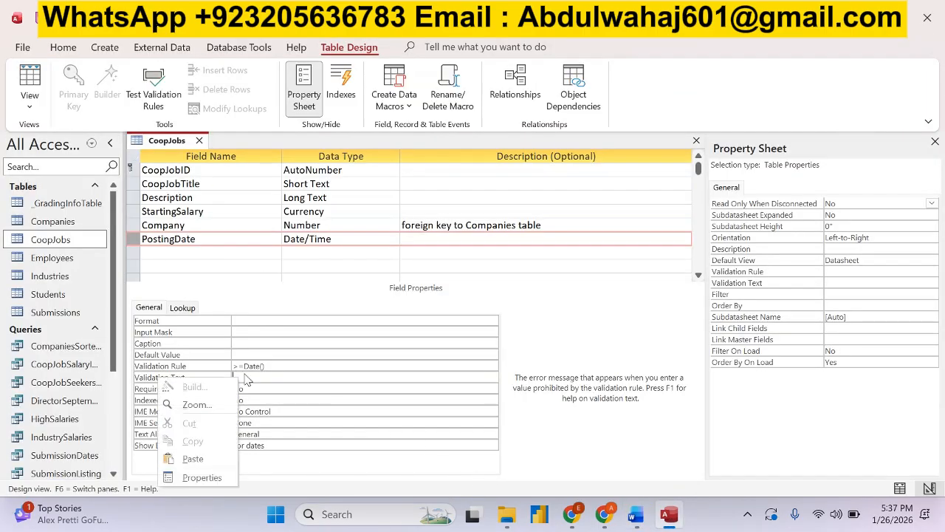
left_click(189, 458)
left_click(310, 342)
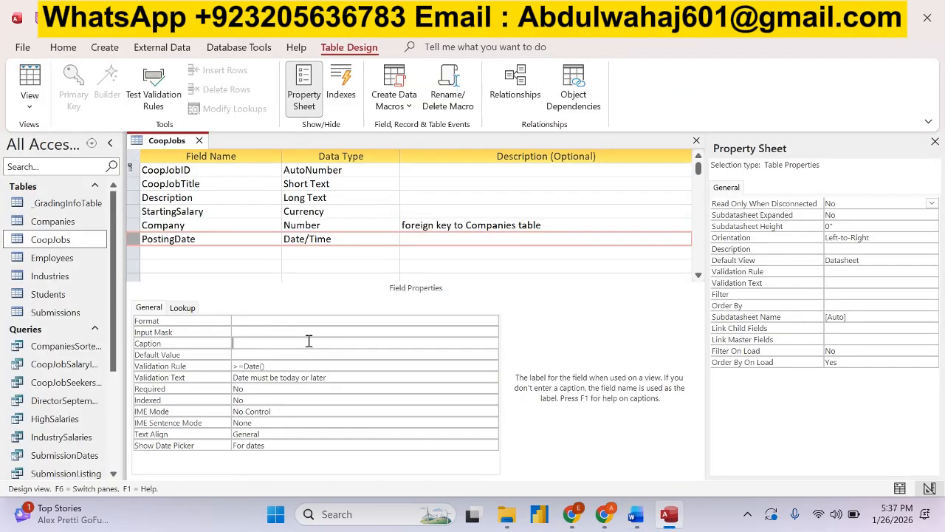
Switch to Word and highlight instruction 2c about the PostingDate validation text in green.
left_click(635, 514)
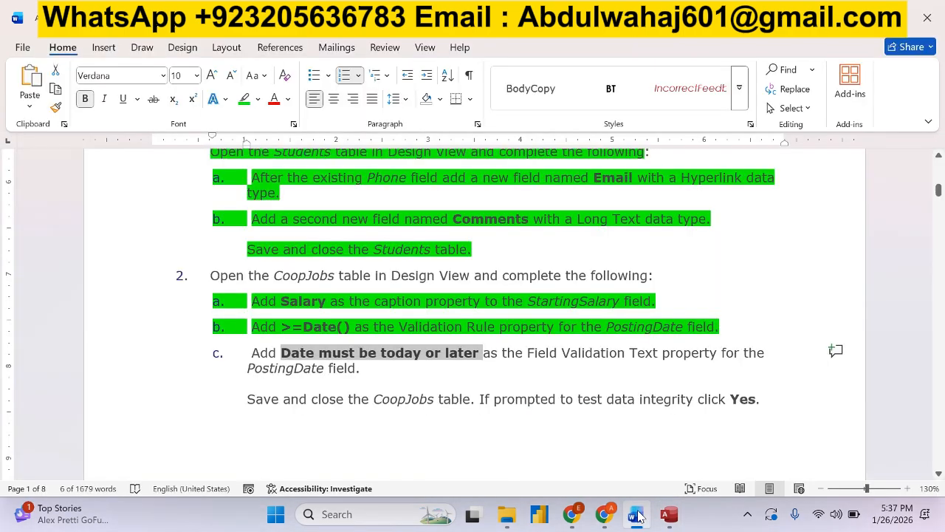
key("alt+Tab")
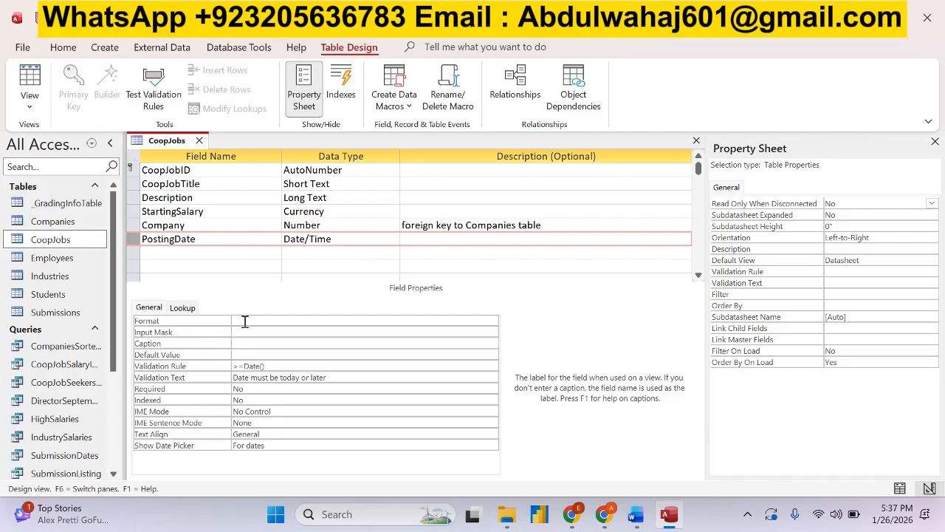
left_click(635, 514)
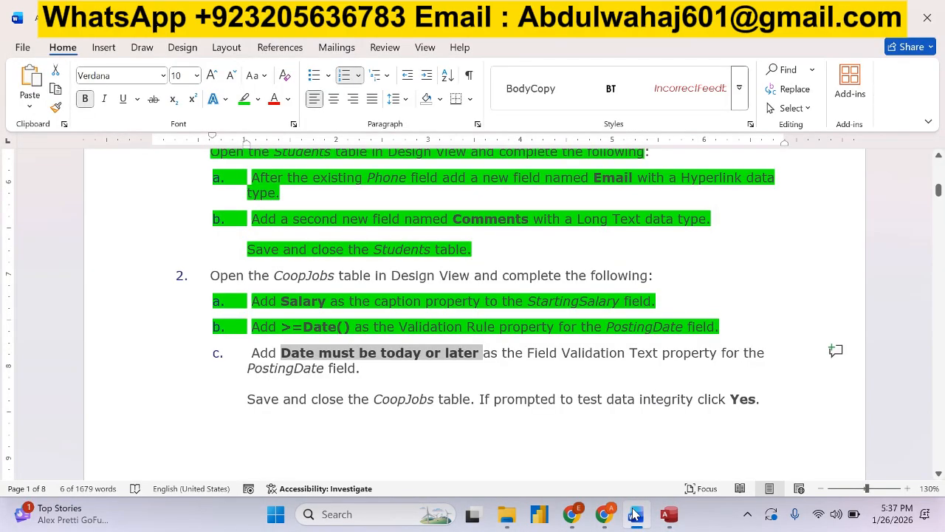
left_click_drag(360, 368, 251, 326)
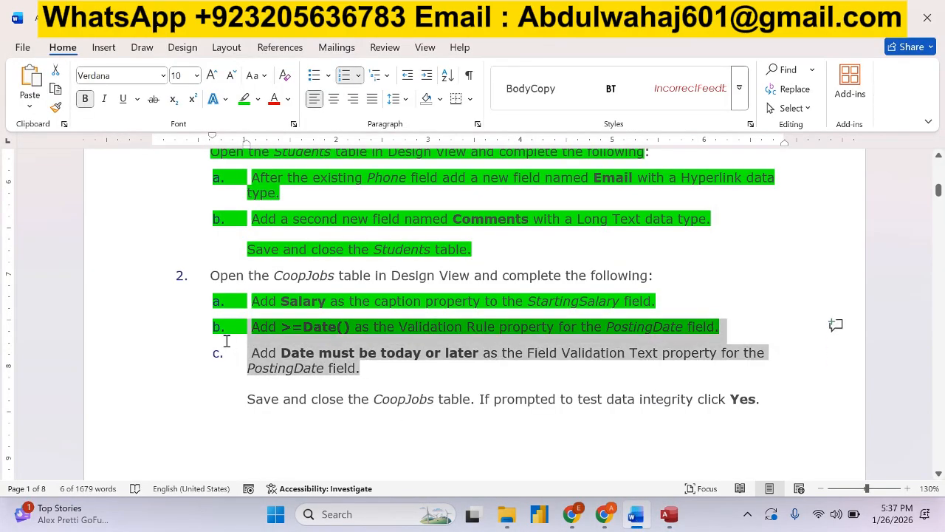
left_click(287, 318)
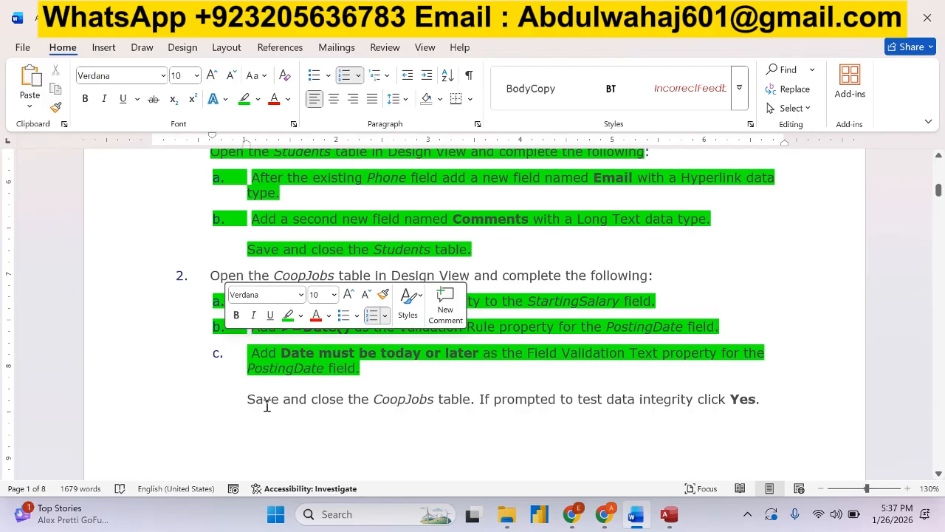
Check the closing line of instruction 2, then save CoopJobs in Access, agreeing to test existing data against the new rules.
left_click_drag(267, 405, 721, 408)
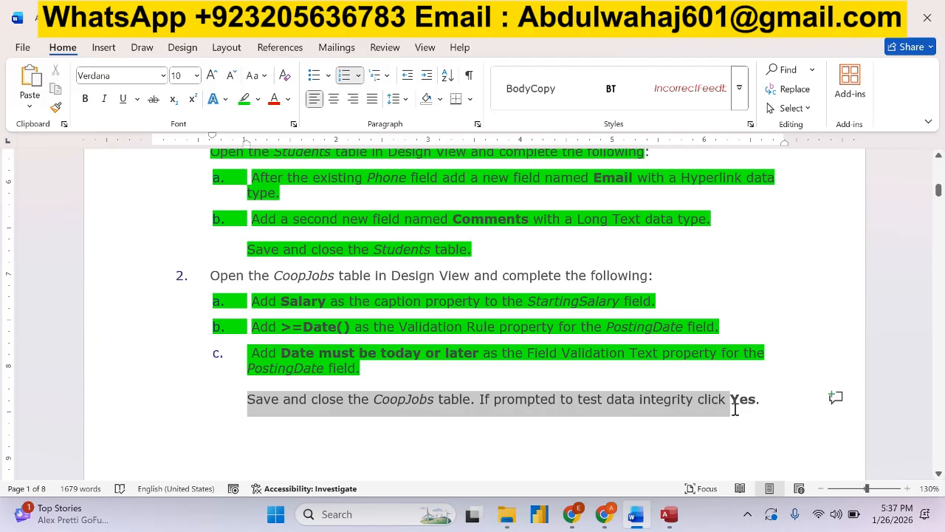
left_click(669, 514)
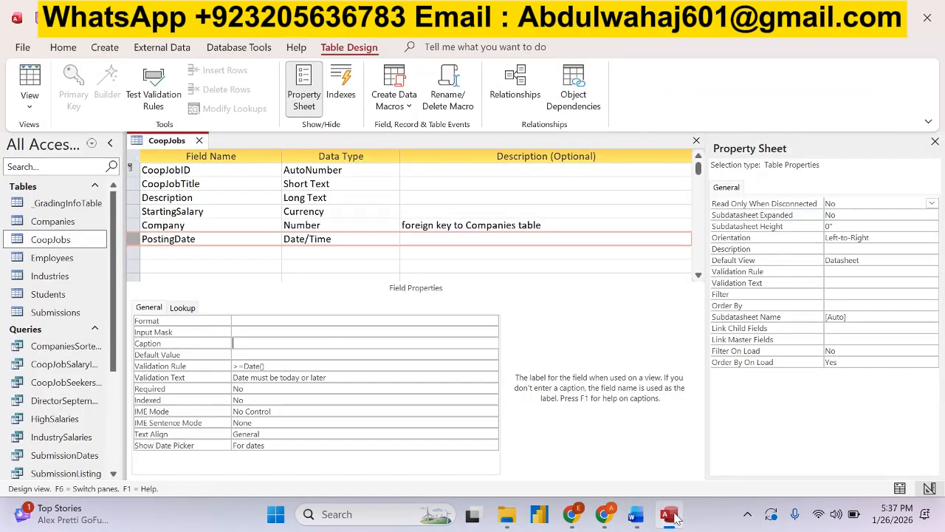
right_click(172, 151)
left_click(190, 151)
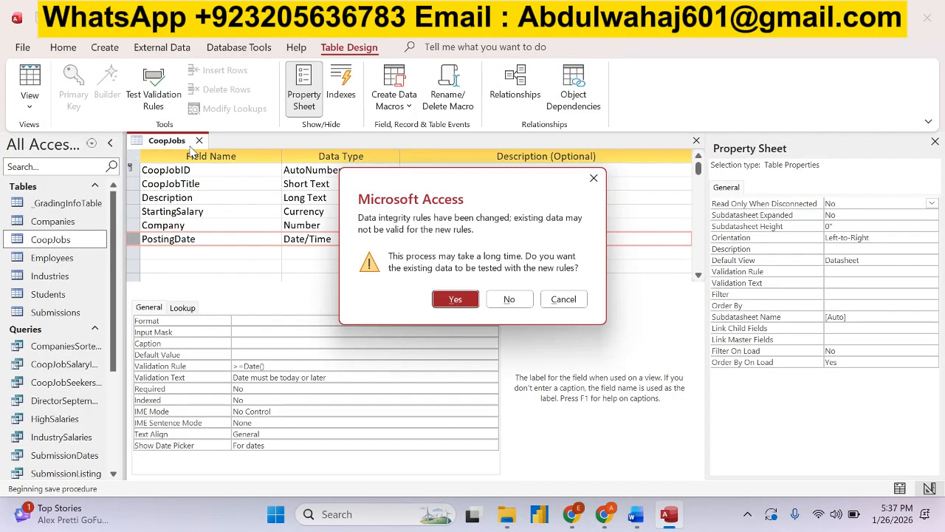
left_click(457, 300)
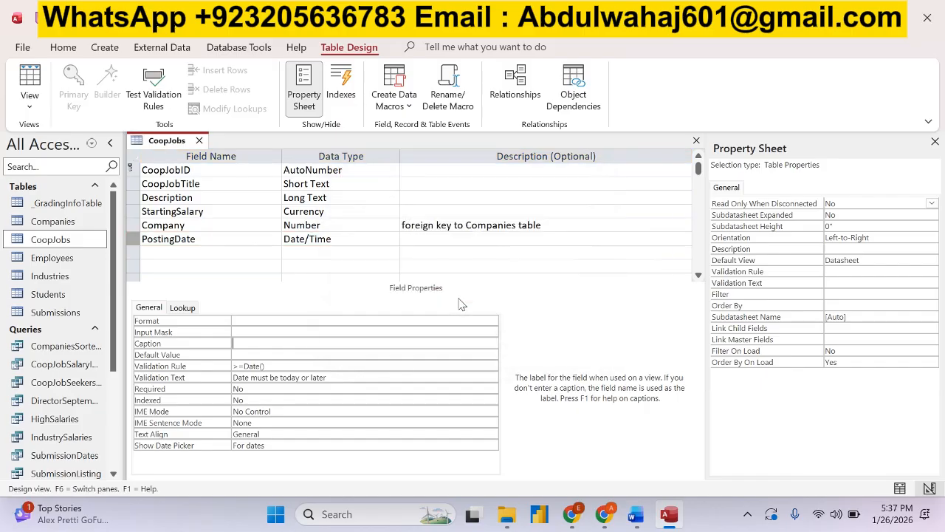
Look up the start of instruction 3 in Word, then return to Access and close the CoopJobs table.
left_click(634, 514)
scroll(401, 363, "down", 2)
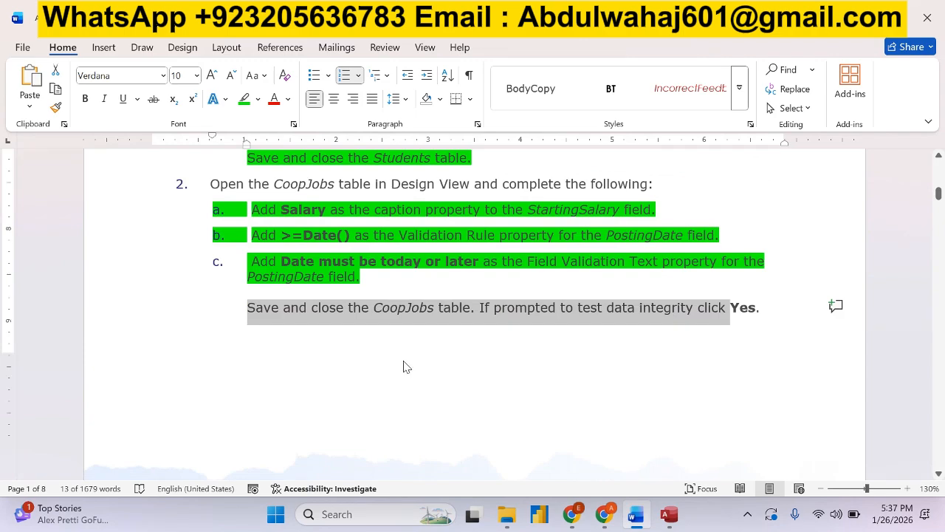
scroll(406, 365, "down", 3)
scroll(404, 361, "down", 2)
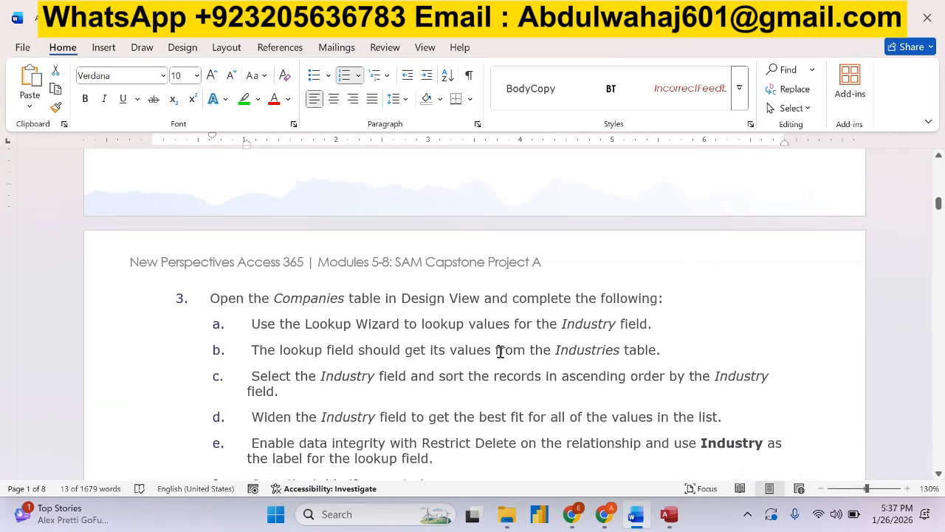
scroll(500, 352, "up", 4)
scroll(500, 358, "down", 3)
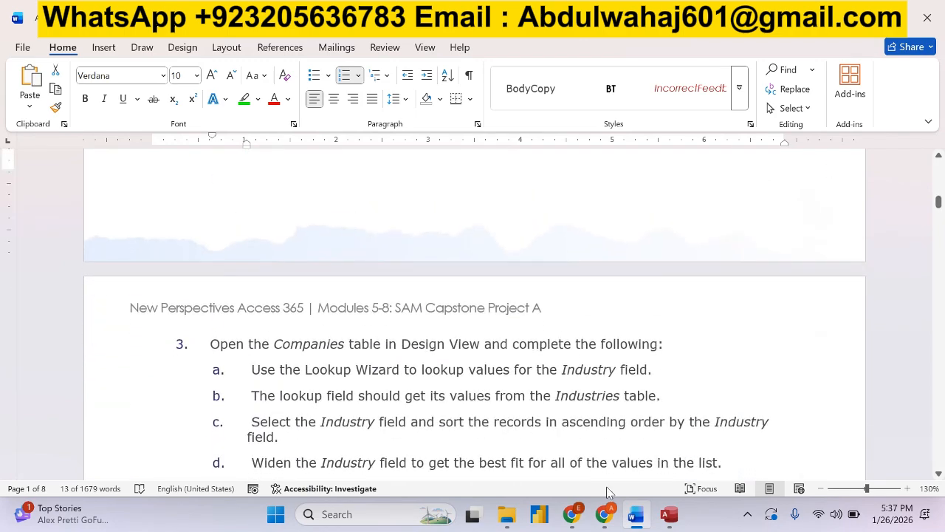
left_click(669, 514)
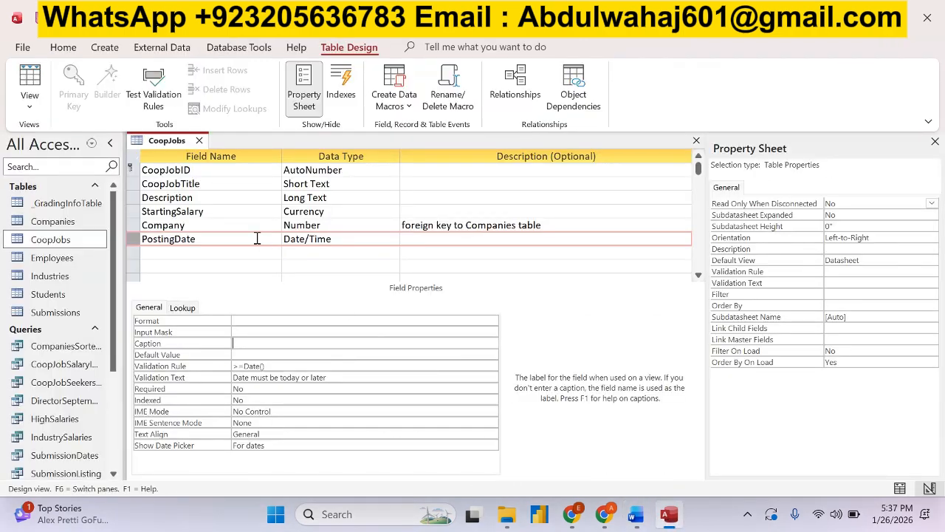
left_click(200, 141)
Switch to Word and highlight the opening line of instruction 3 about opening the Companies table in green.
left_click(635, 515)
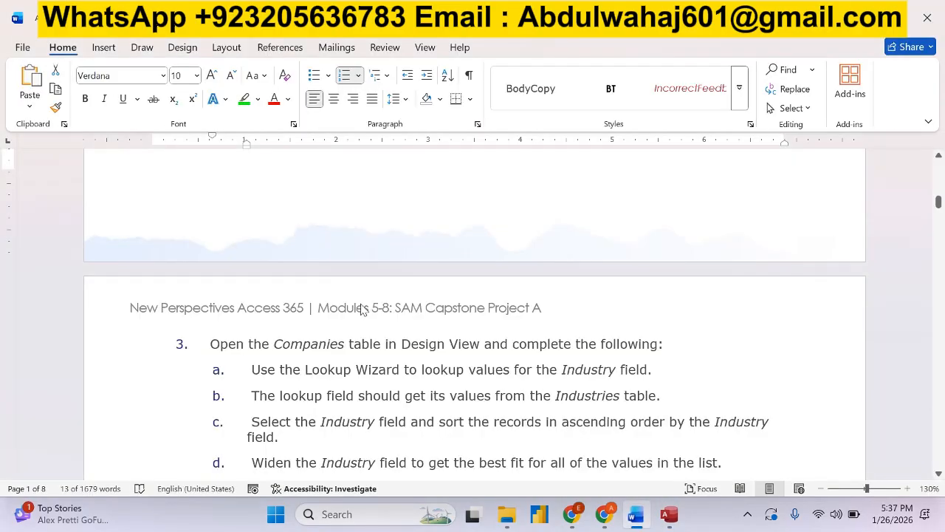
scroll(362, 303, "down", 4)
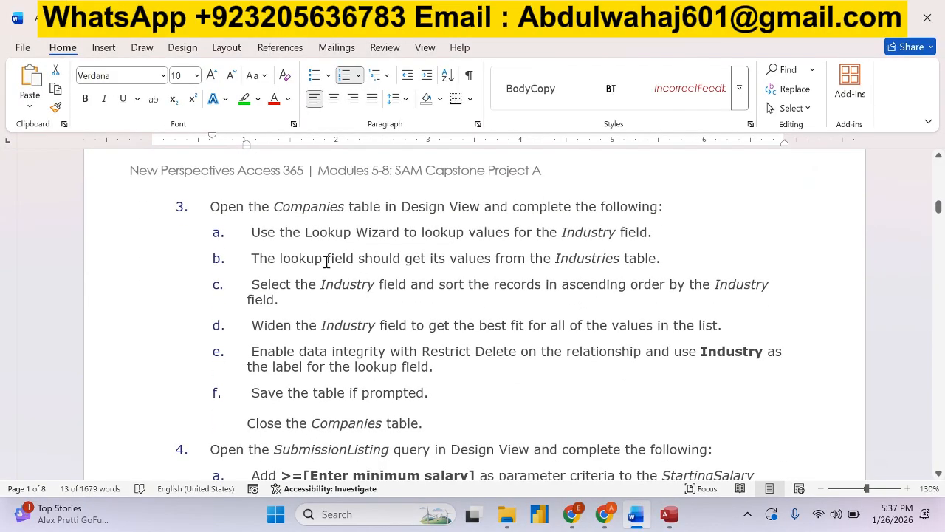
left_click_drag(211, 206, 657, 211)
left_click(245, 104)
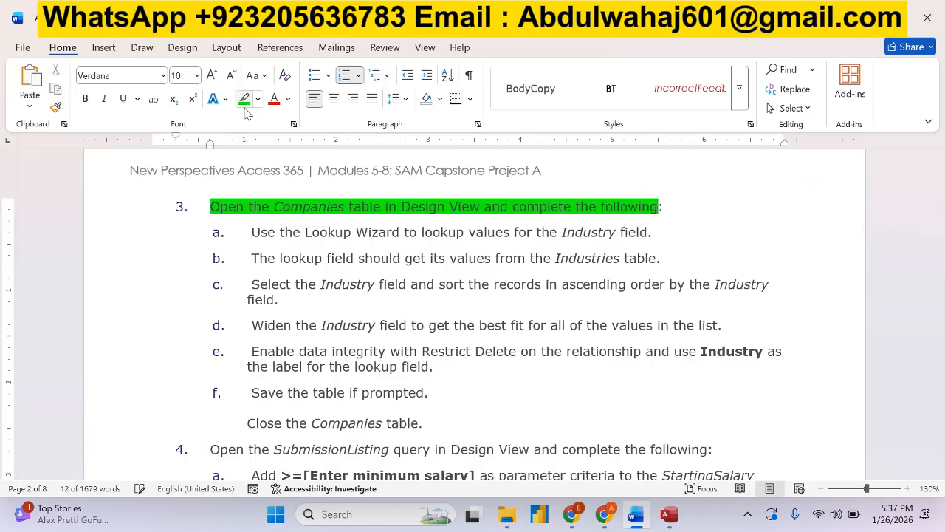
left_click(259, 224)
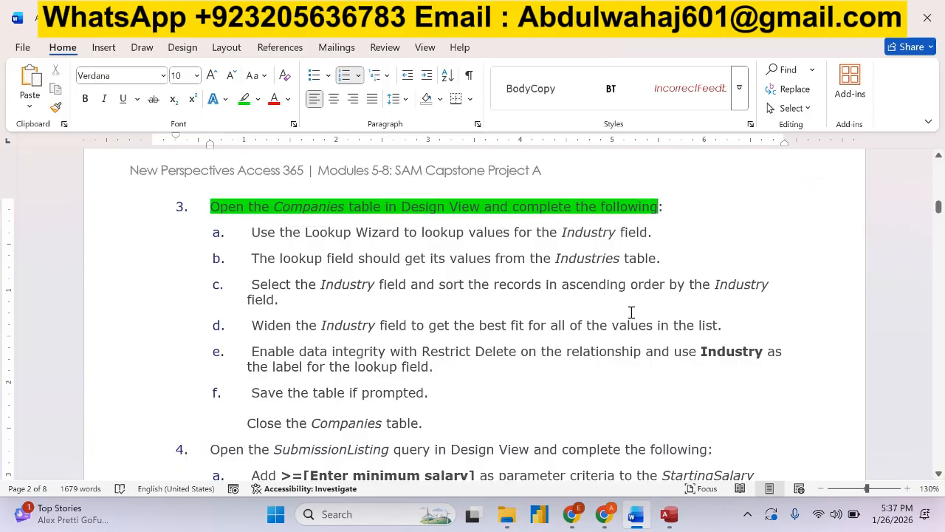
Return to Access and open the Companies table in Design View.
left_click(669, 514)
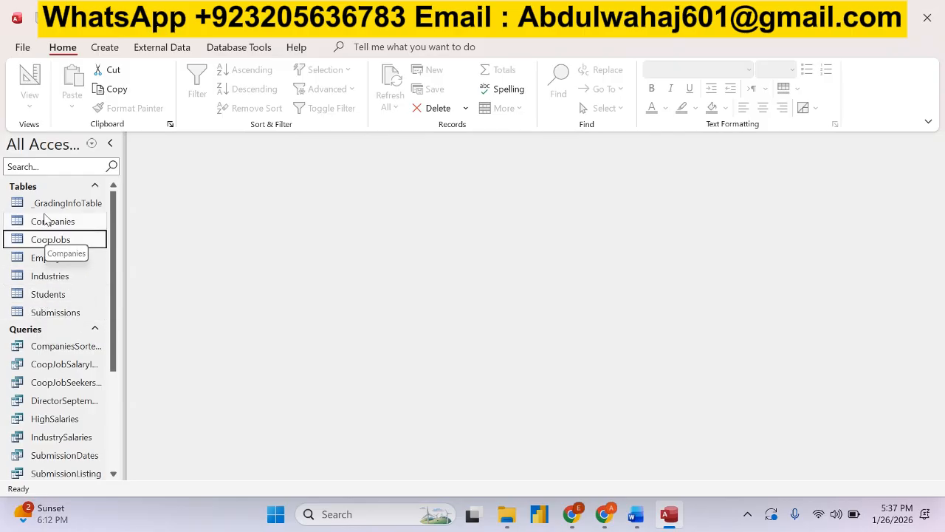
right_click(45, 224)
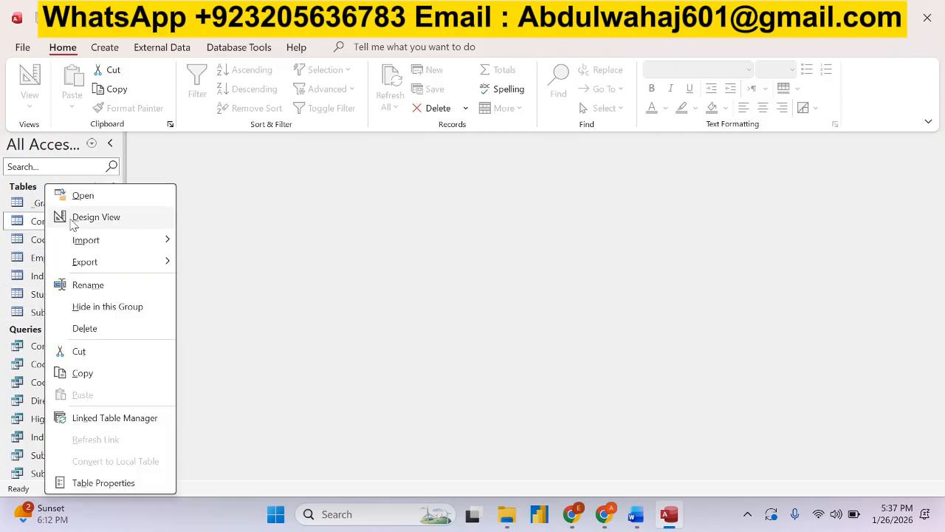
left_click(81, 217)
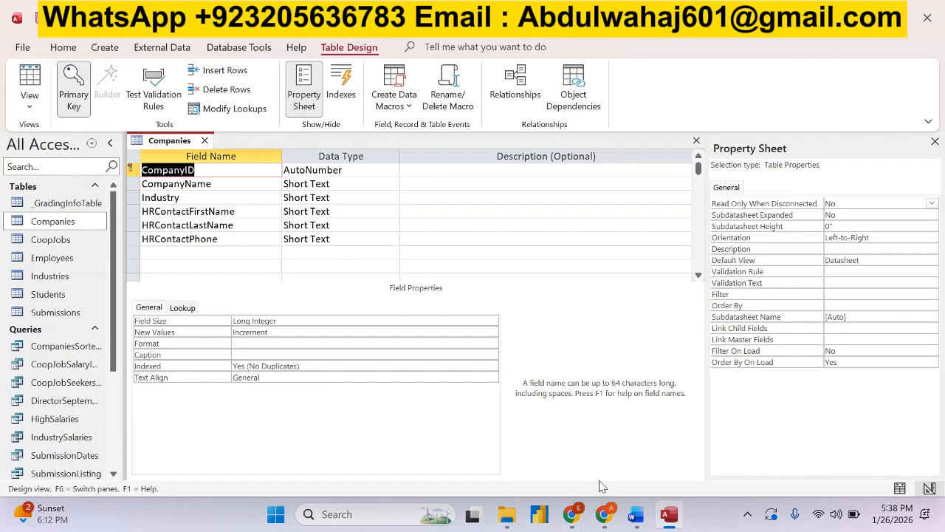
Read and select instruction 3a about the Lookup Wizard in Word, then return to Access.
left_click(647, 516)
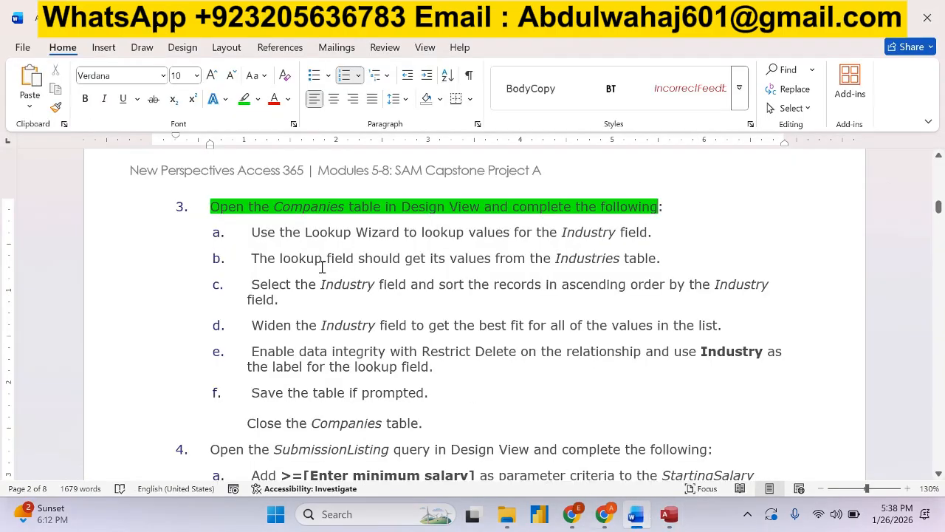
left_click_drag(247, 232, 661, 233)
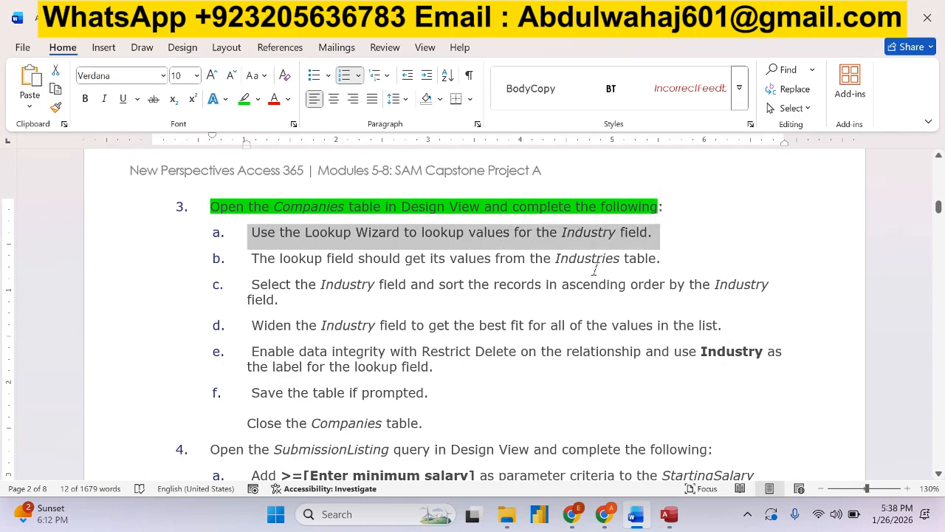
left_click(670, 519)
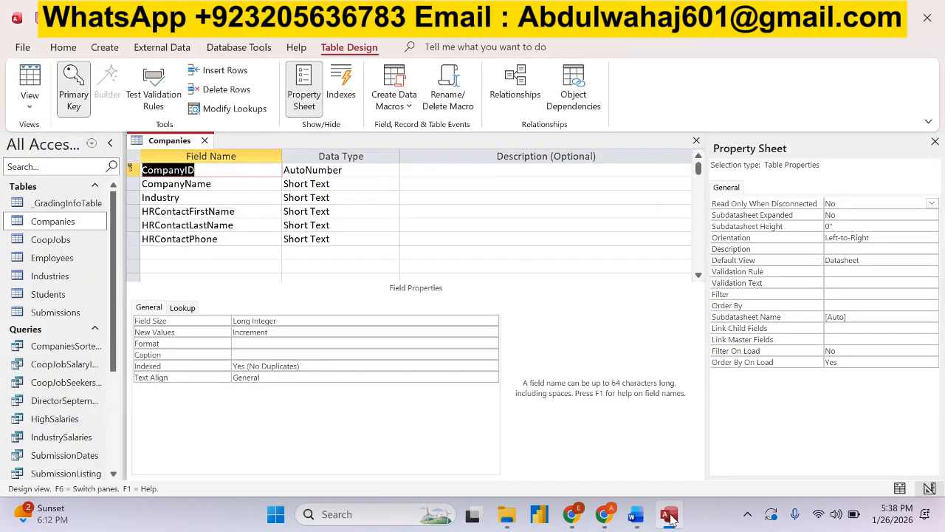
left_click(670, 519)
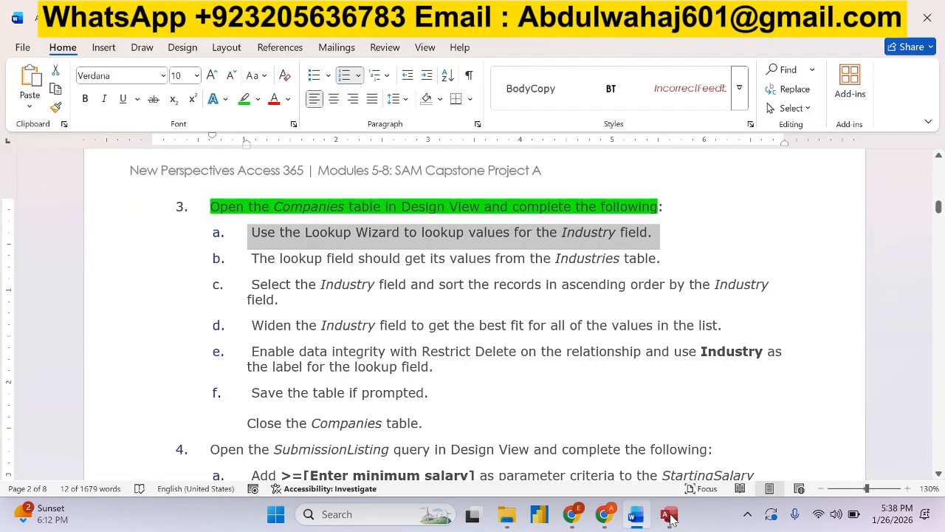
left_click(669, 520)
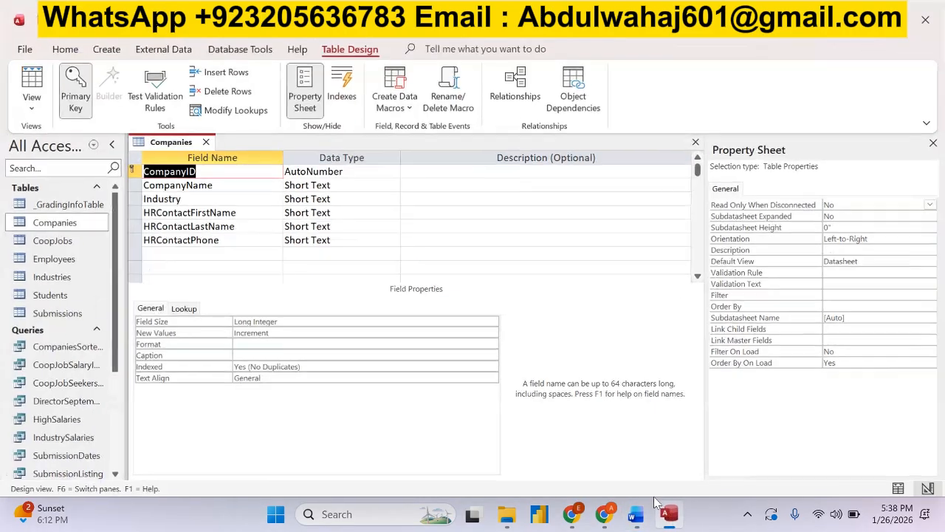
Start the Lookup Wizard for the Industry field, getting values from another table, and select the Industries table.
left_click(200, 198)
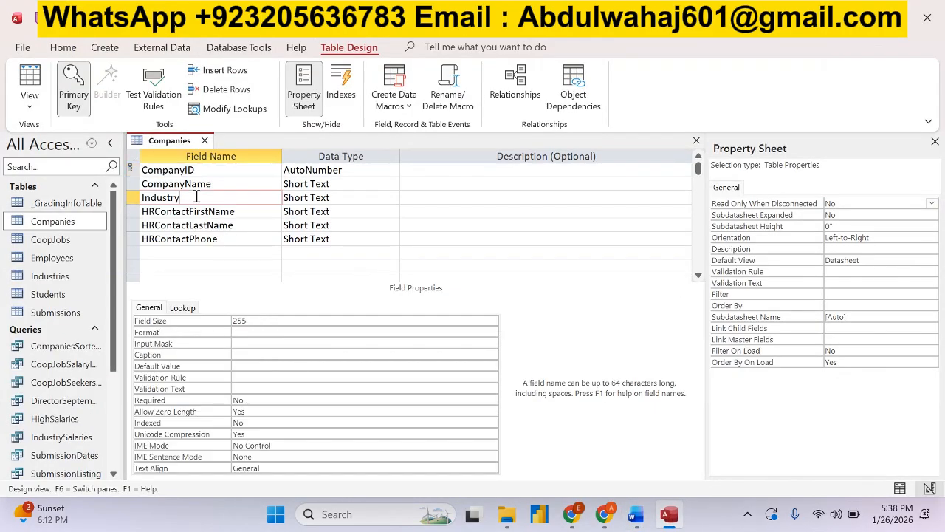
left_click(338, 198)
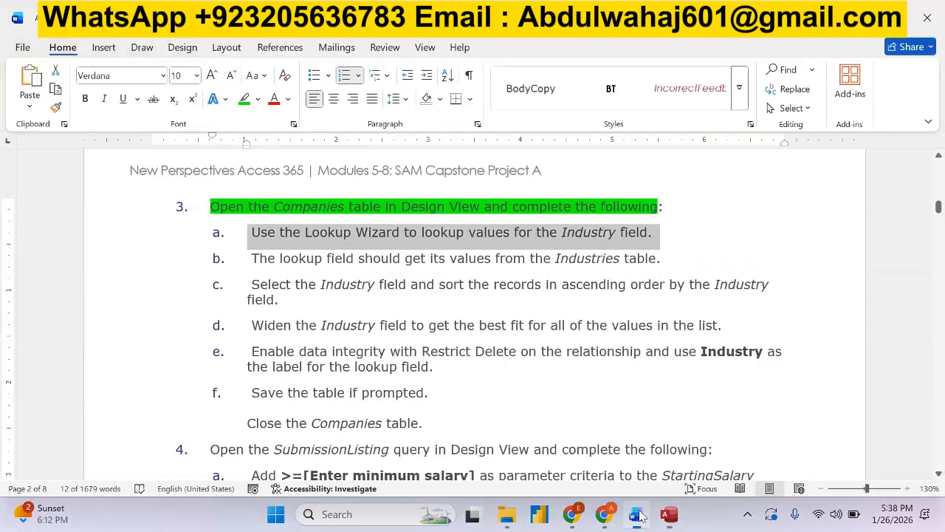
left_click(637, 514)
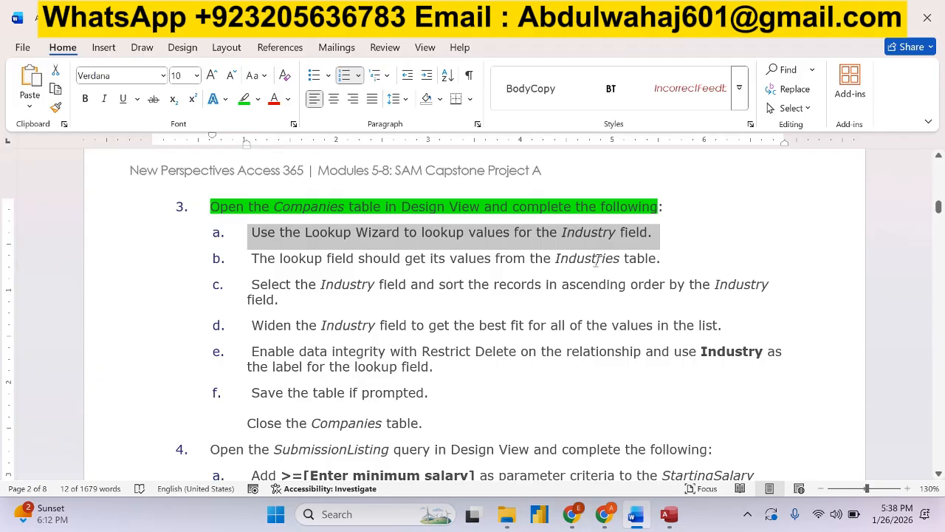
left_click(668, 514)
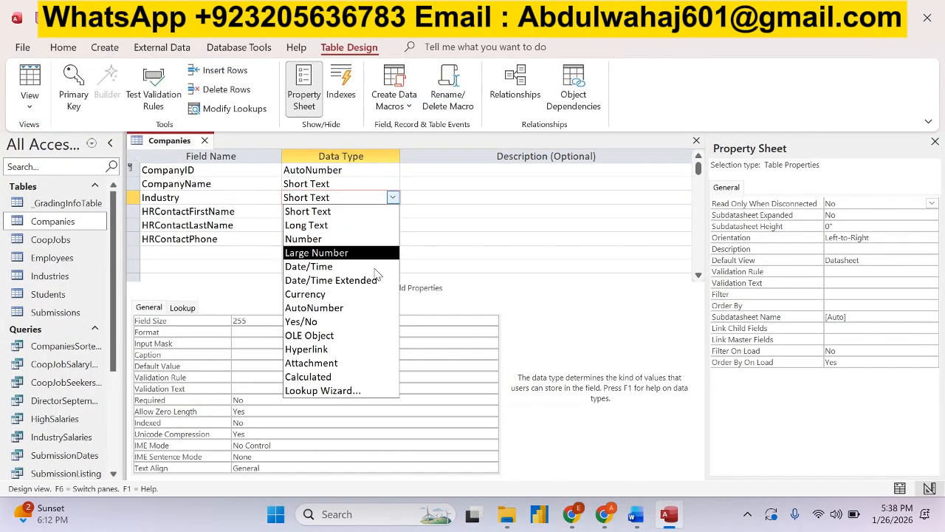
left_click(359, 392)
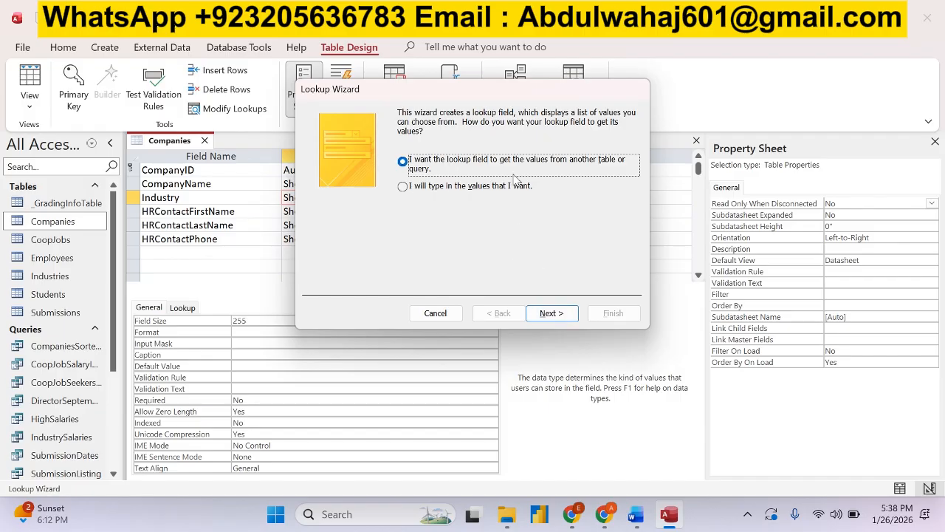
left_click(559, 314)
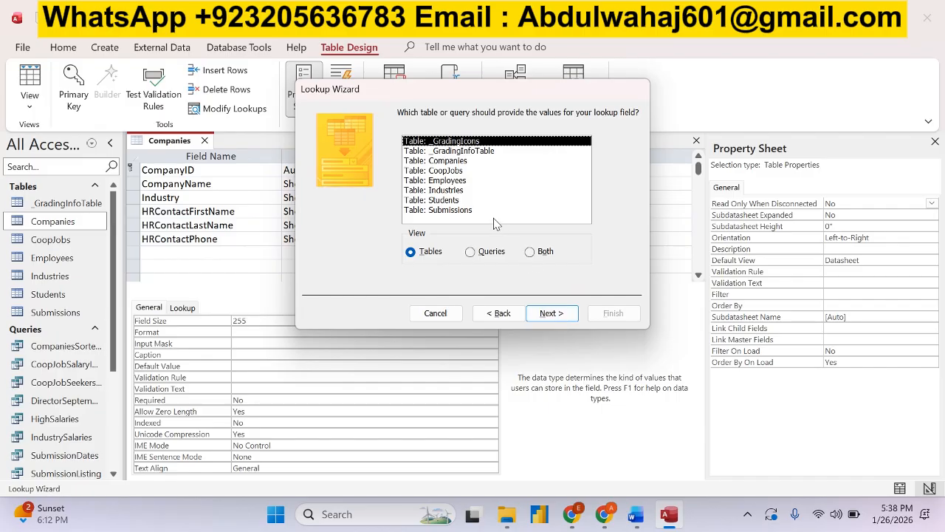
left_click(450, 192)
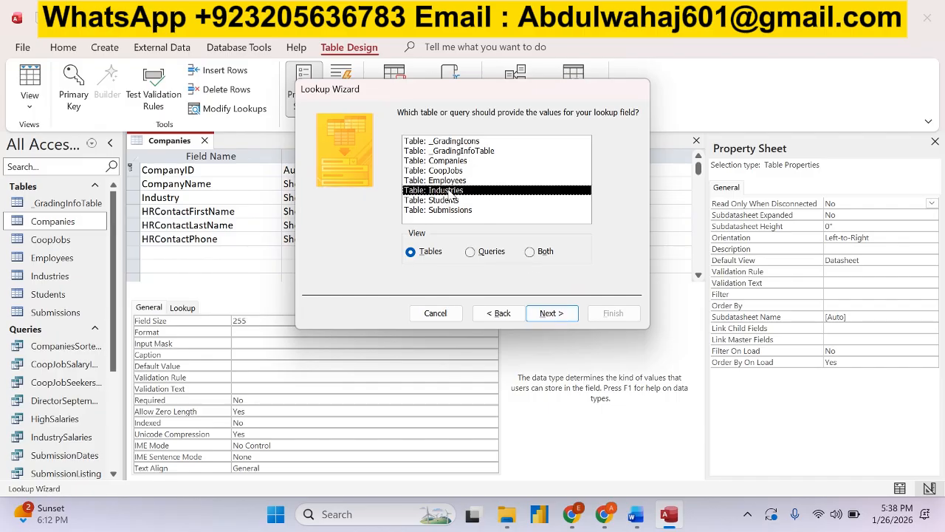
Highlight instruction 3a in green in Word and select 3b, then return to Access and confirm the Industries table as lookup source.
left_click(635, 515)
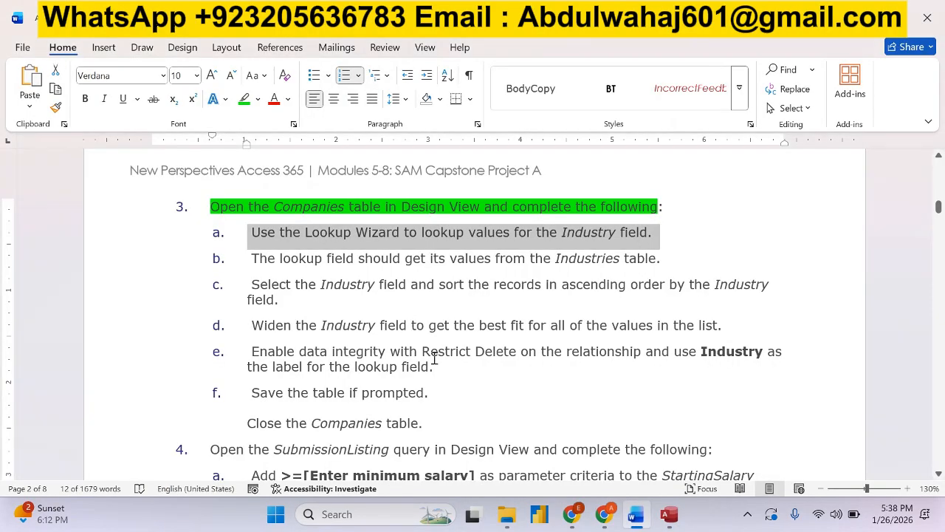
left_click(244, 98)
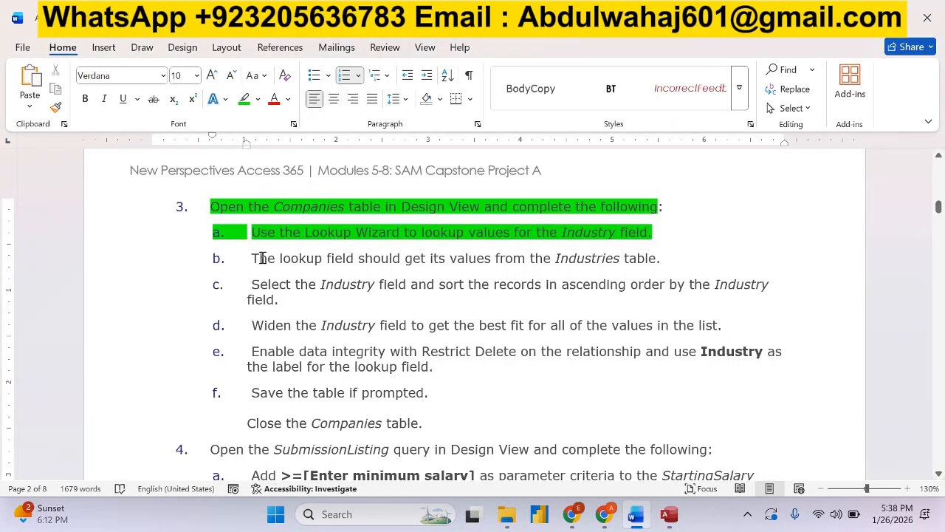
mouse_move(251, 257)
left_mouse_down()
mouse_move(404, 281)
mouse_move(421, 264)
mouse_move(606, 257)
left_mouse_up()
left_click(669, 514)
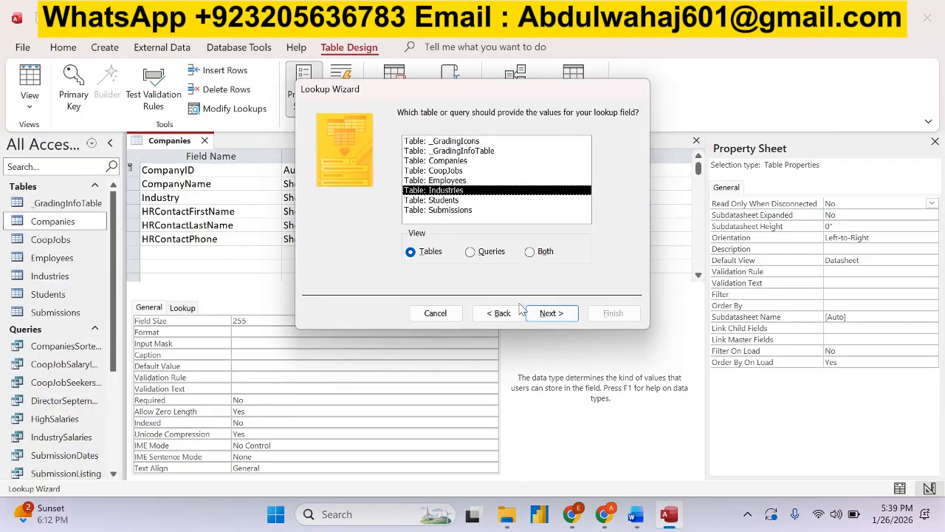
left_click(547, 314)
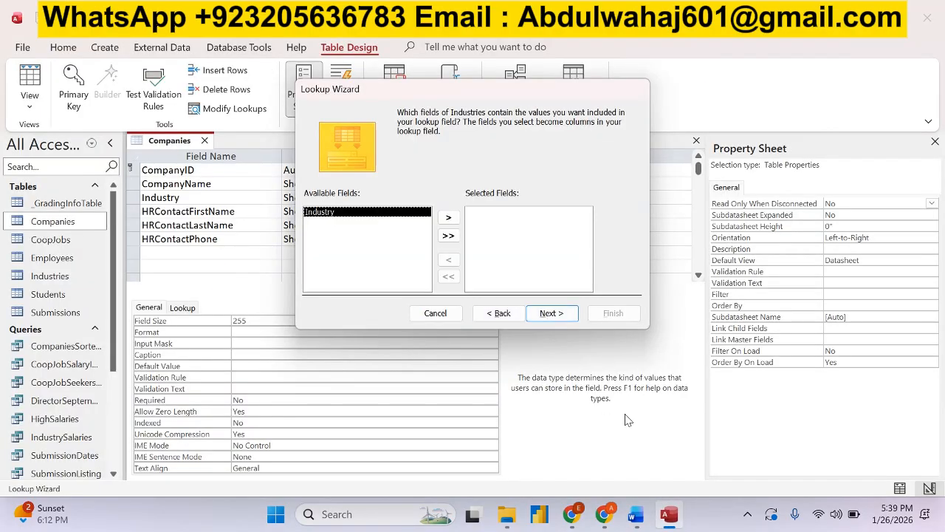
Switch to Word, highlight the selected text of instruction 3b in green, and select the text of instruction 3c.
left_click(637, 515)
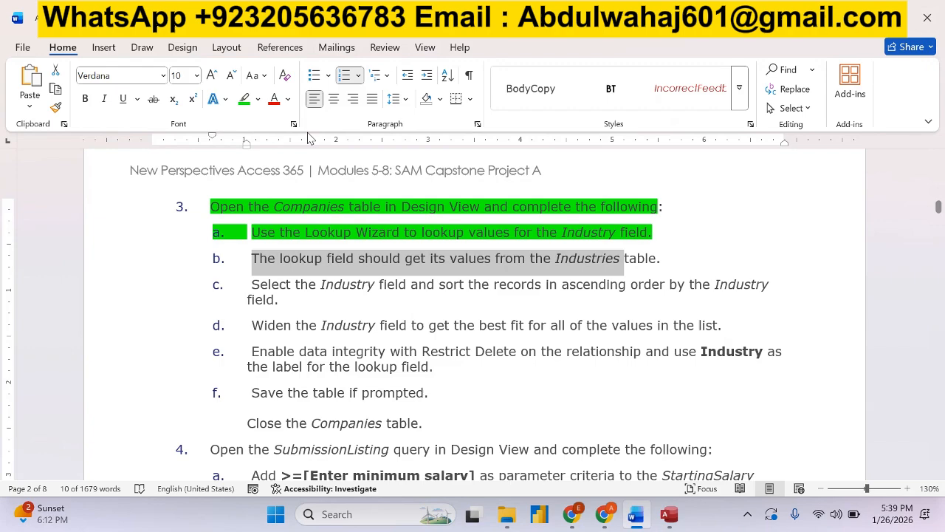
left_click(243, 98)
left_click_drag(246, 284, 322, 299)
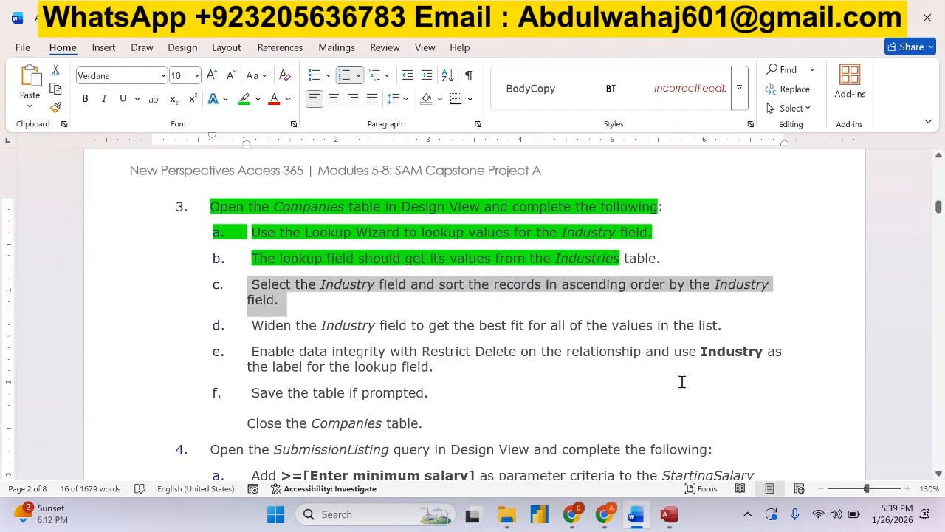
Return to Access, include the Industry field in the lookup, and sort its values in ascending order by Industry.
left_click(669, 515)
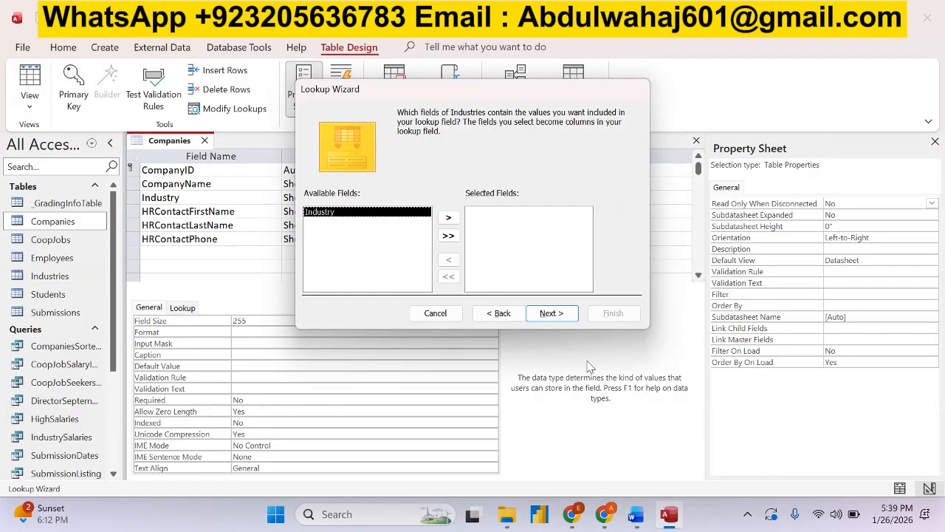
left_click(449, 218)
left_click(550, 314)
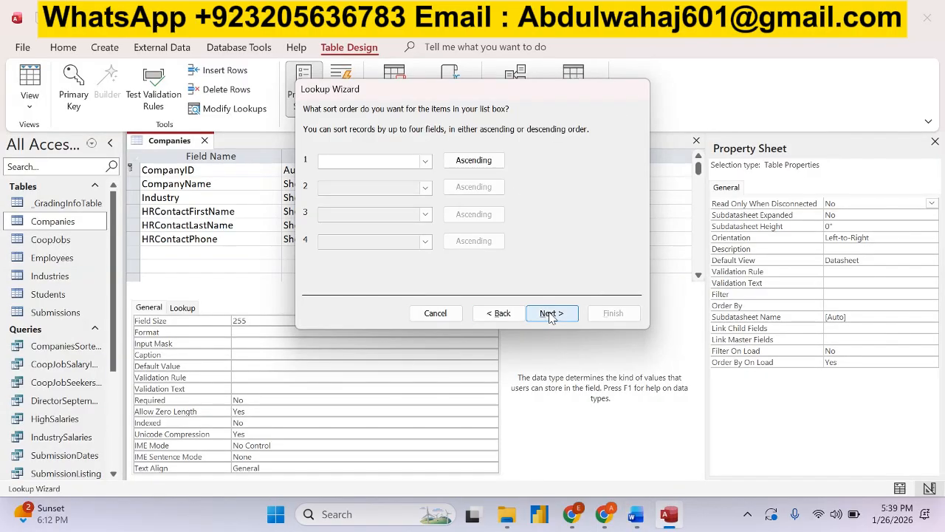
left_click(426, 161)
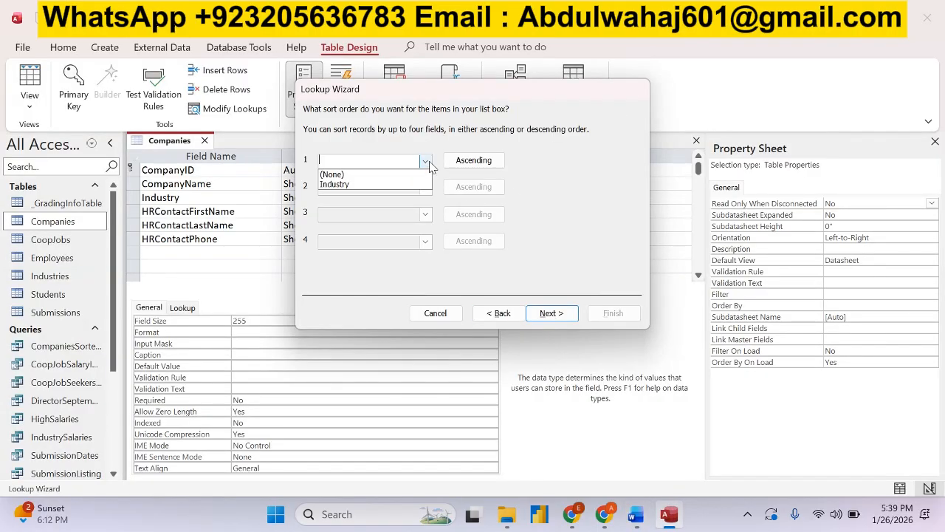
left_click(403, 188)
left_click(560, 315)
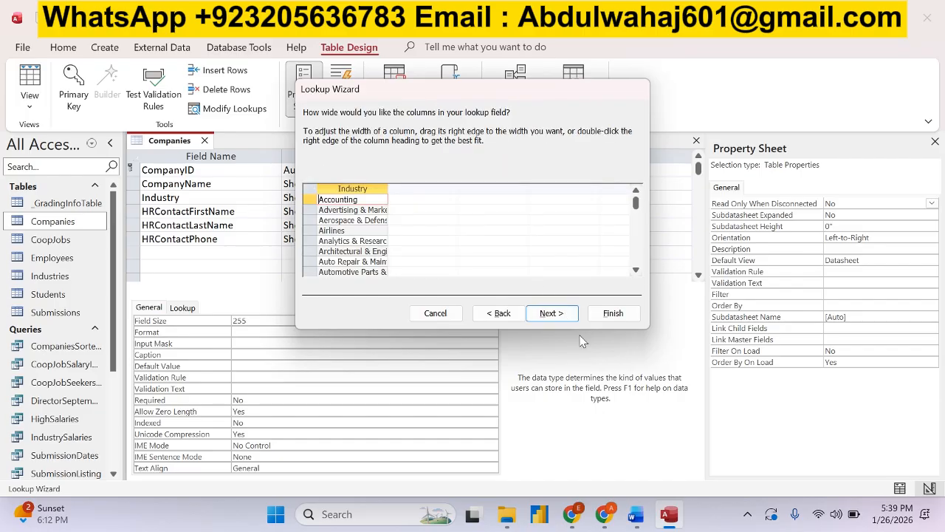
Switch to Word, highlight instruction 3c in green, and select instruction 3d and the beginning of 3e.
left_click(635, 515)
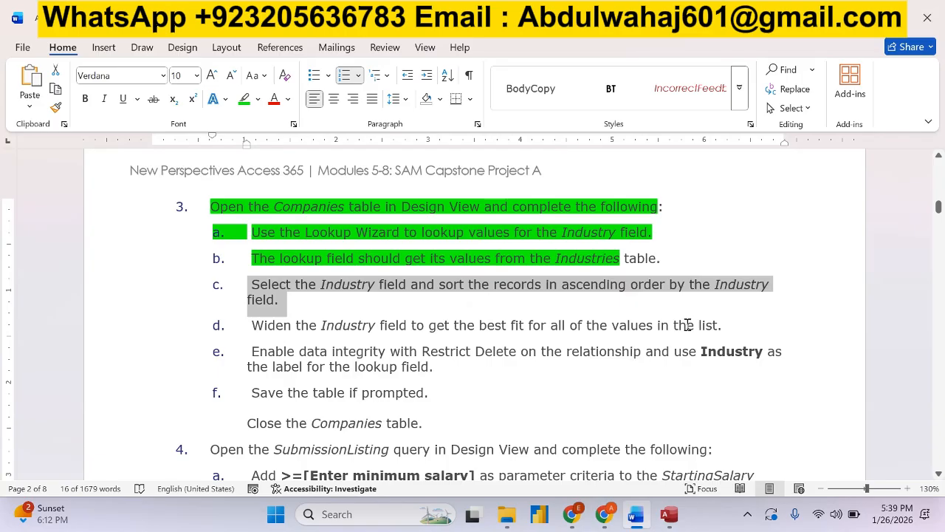
left_click(244, 98)
left_click(283, 325)
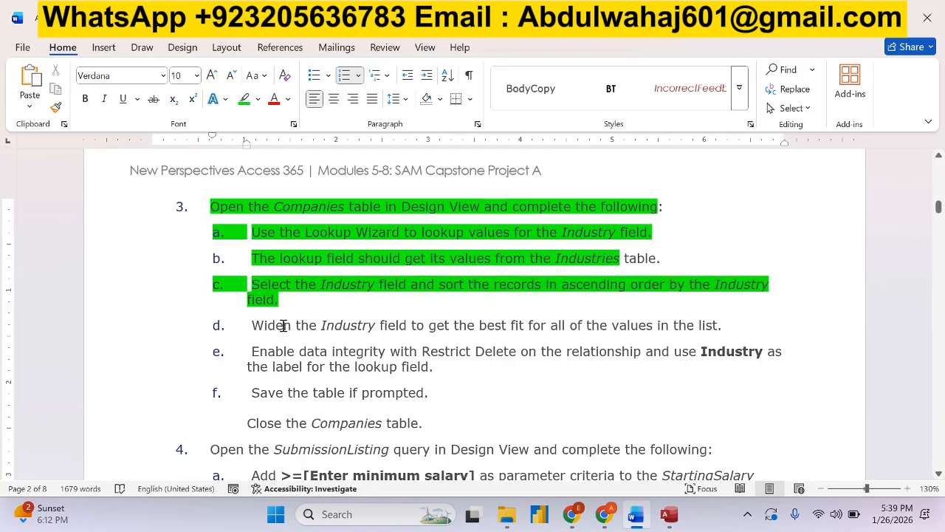
left_click_drag(297, 328, 764, 353)
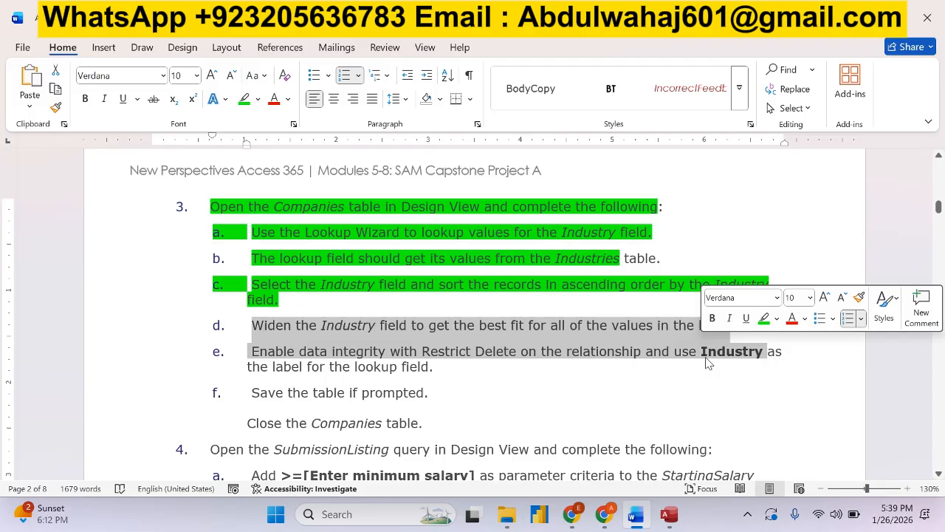
Return to Access, widen the lookup's Industry column to best fit, and advance to the wizard's label and data integrity options.
left_click(669, 514)
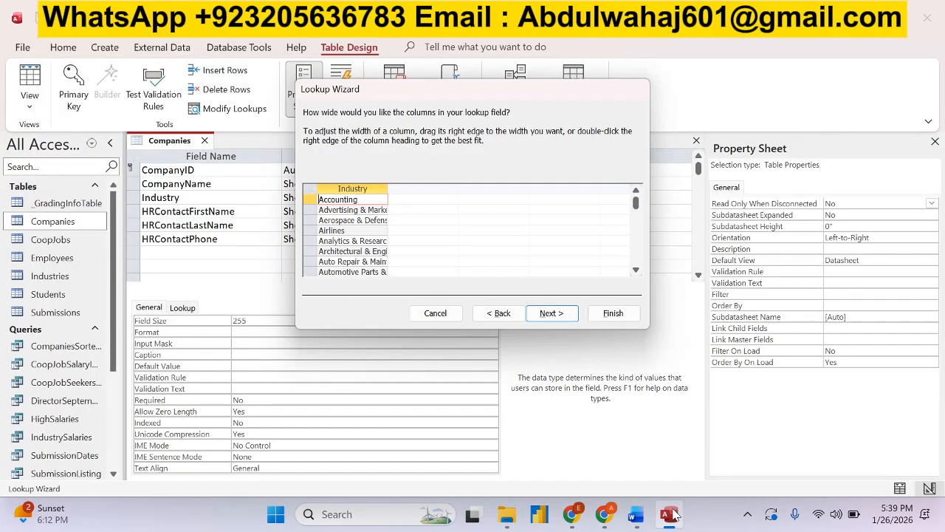
double_click(386, 189)
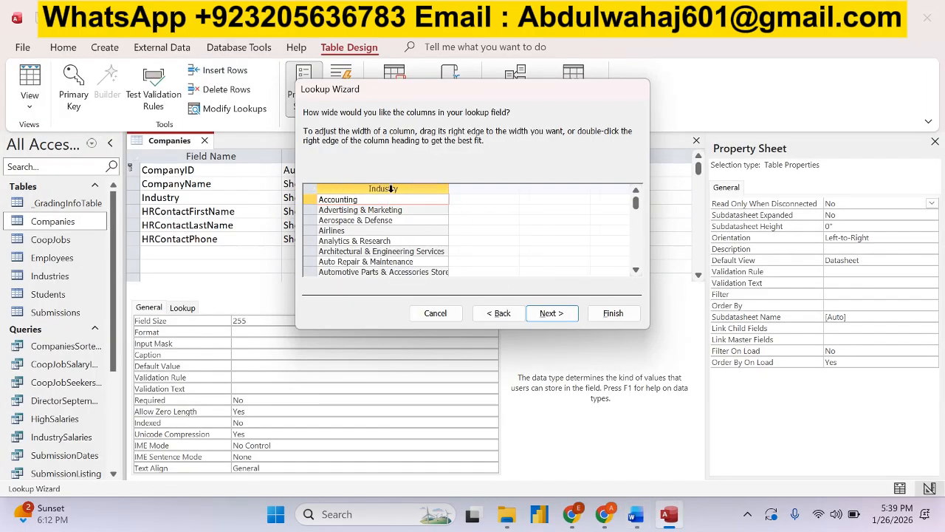
left_click(565, 316)
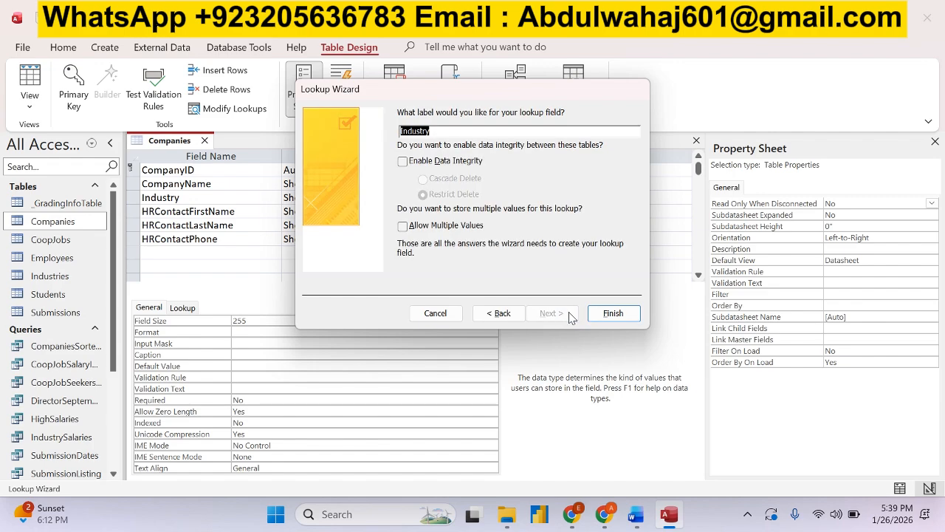
Switch to Word, highlight the selected text of instructions 3d and 3e in green, and select the rest of 3e.
left_click(635, 514)
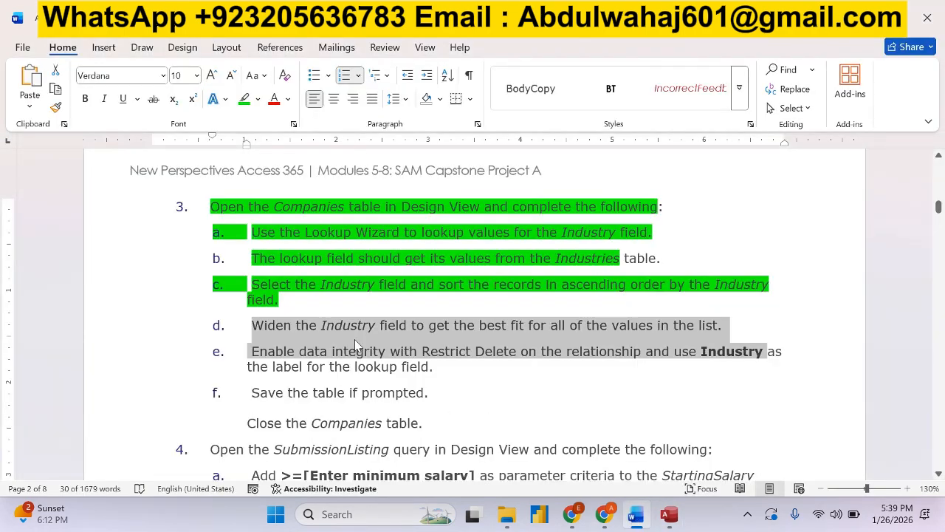
left_click(243, 98)
left_click_drag(422, 352, 732, 369)
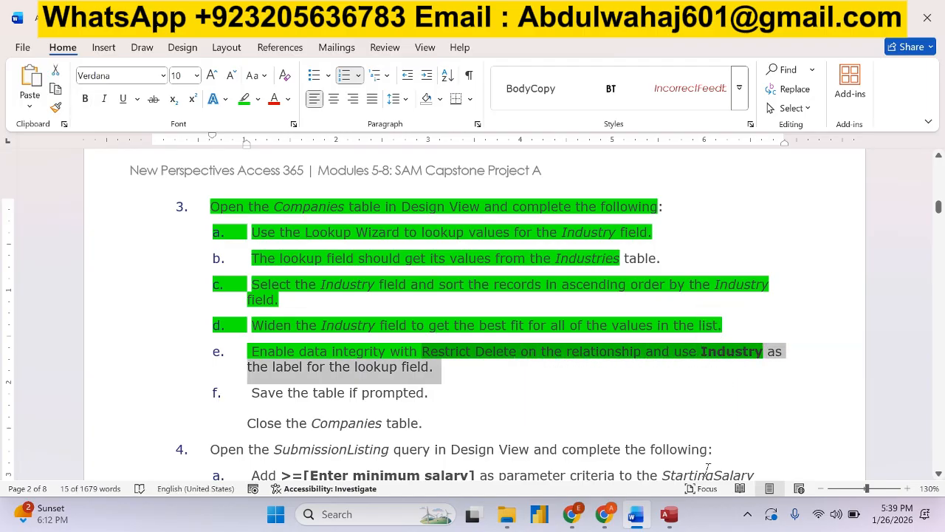
Return to Access, enable data integrity with Restrict Delete for the Industry lookup, and finish the wizard, agreeing to save the table.
left_click(678, 517)
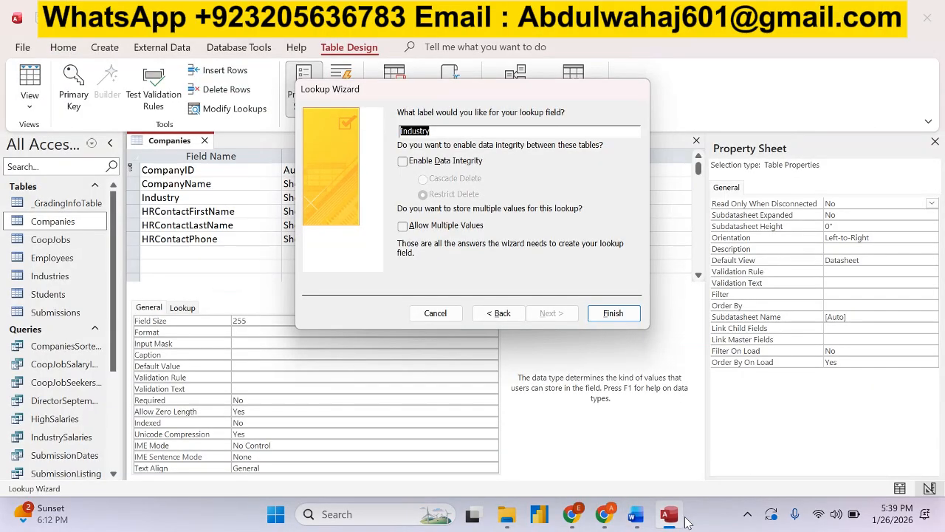
left_click(402, 162)
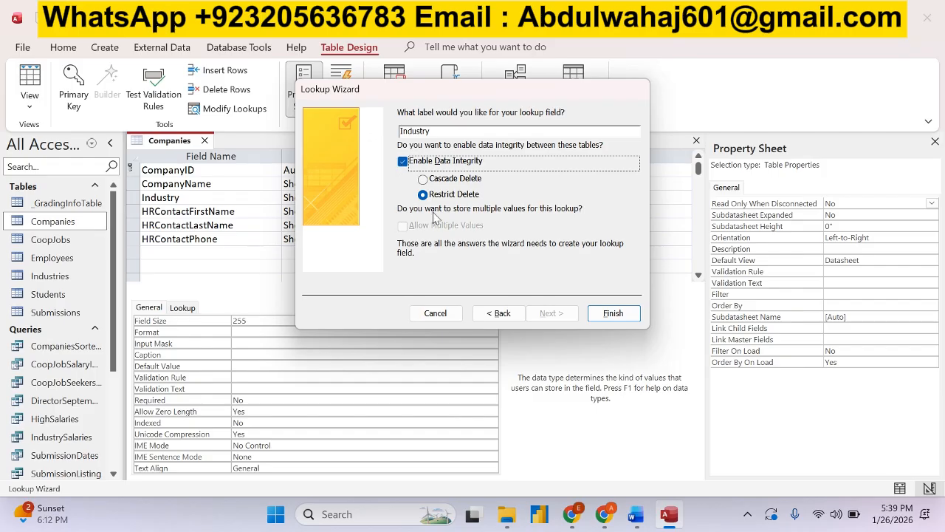
left_click(634, 515)
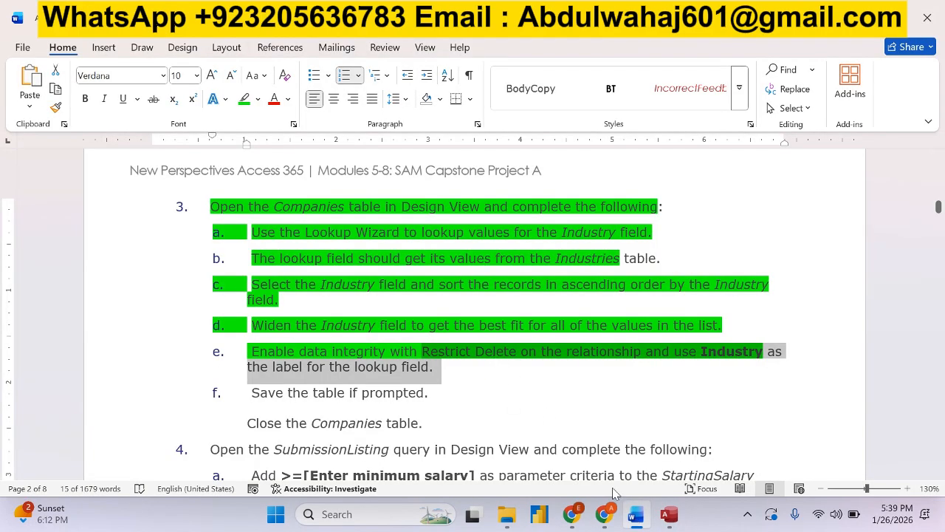
left_click(635, 515)
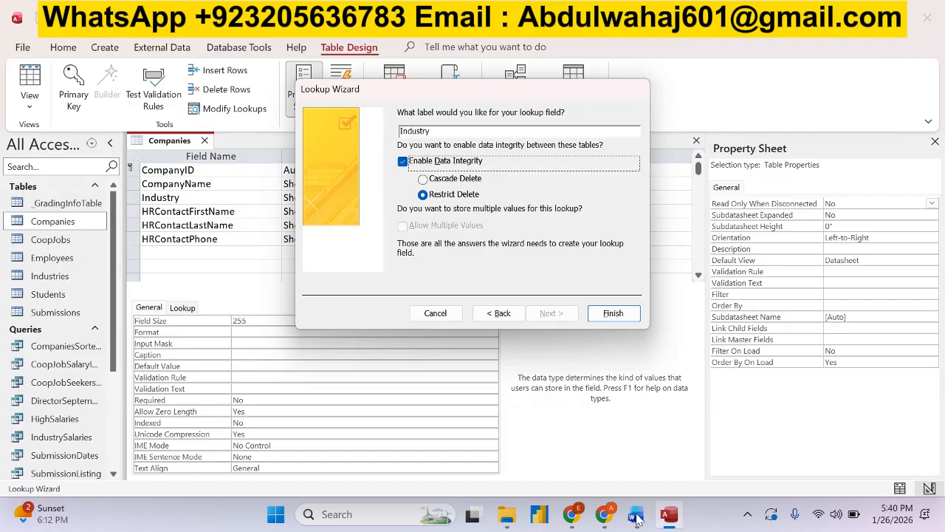
left_click(612, 314)
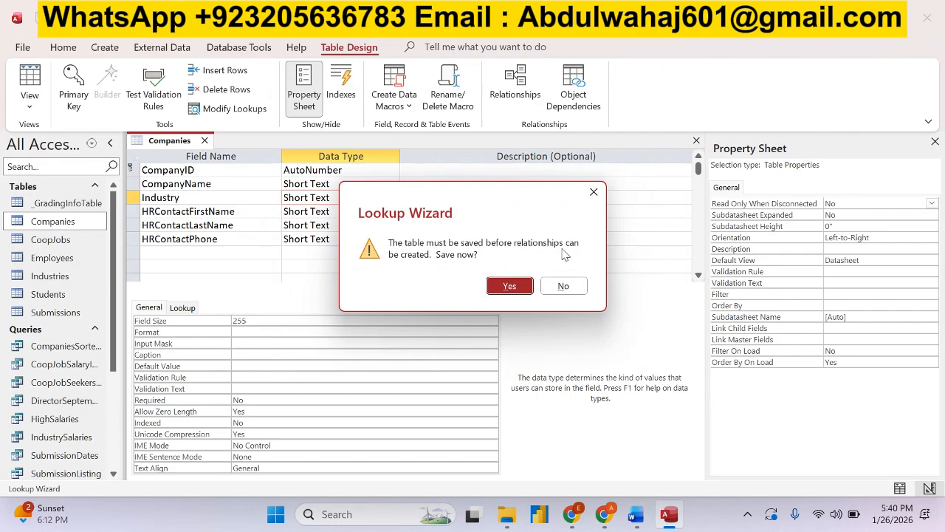
left_click(513, 286)
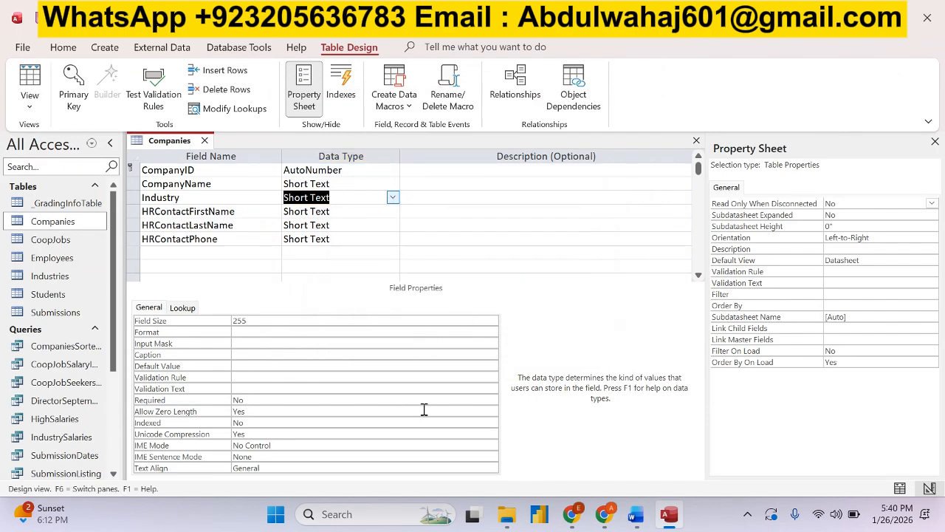
Save the Companies table, replacing the previously made changes, and close it.
left_click(637, 514)
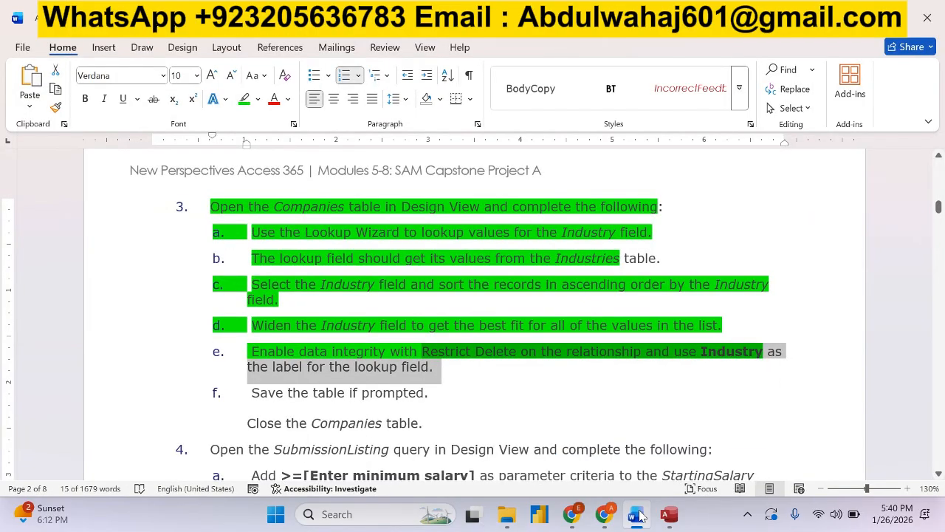
left_click(639, 514)
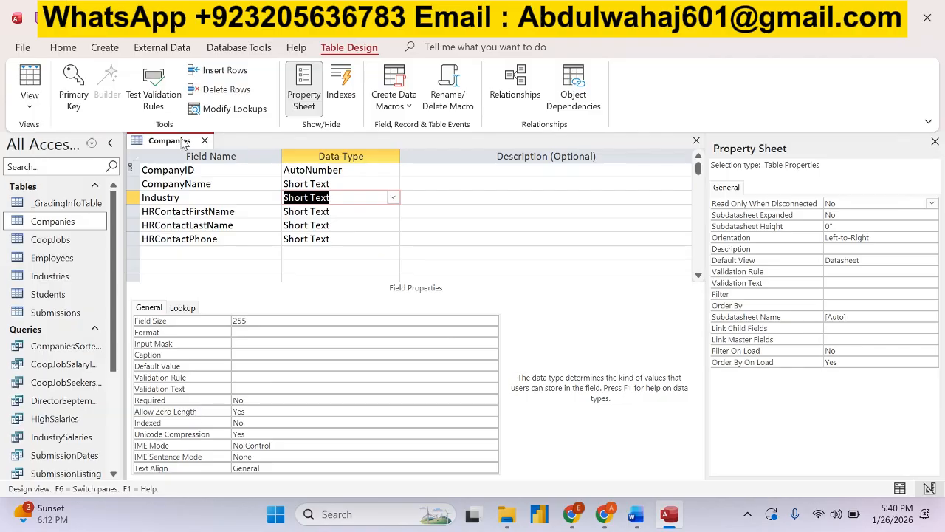
right_click(182, 142)
left_click(213, 147)
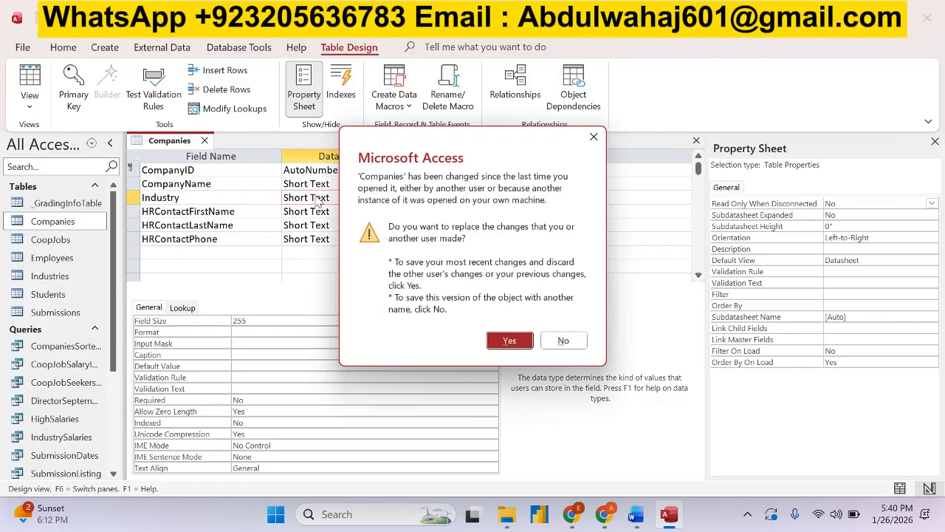
left_click(509, 341)
left_click(206, 141)
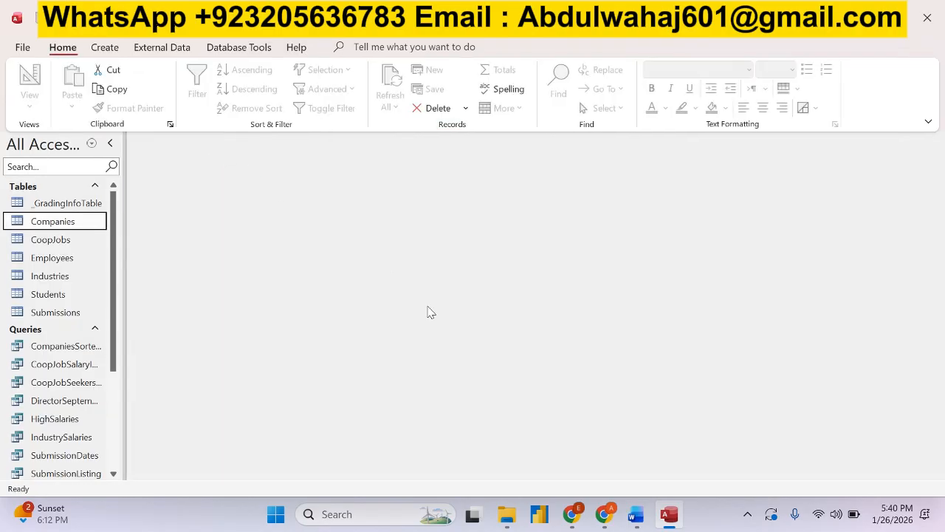
Switch to Word, highlight the remaining text of instruction 3 in green, and select "Open the SubmissionListing query in Design View" in instruction 4.
left_click(637, 515)
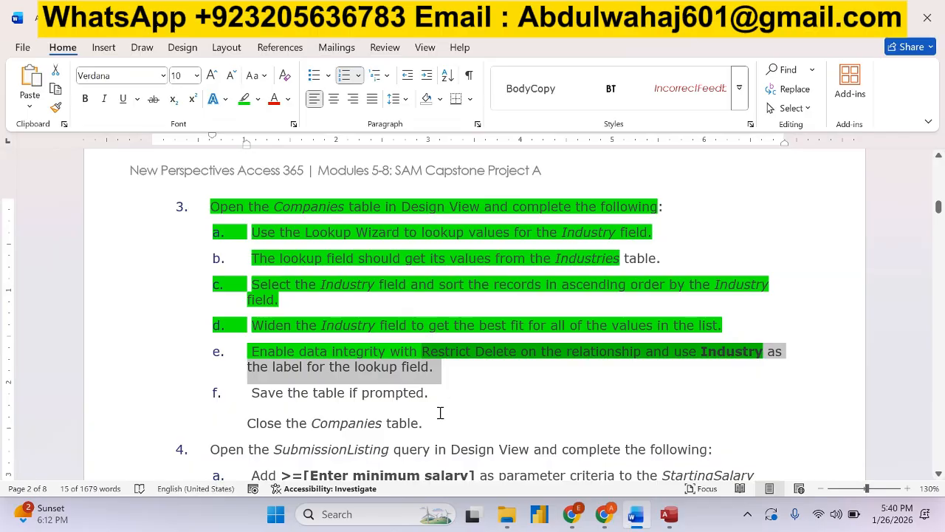
left_click_drag(439, 425, 295, 319)
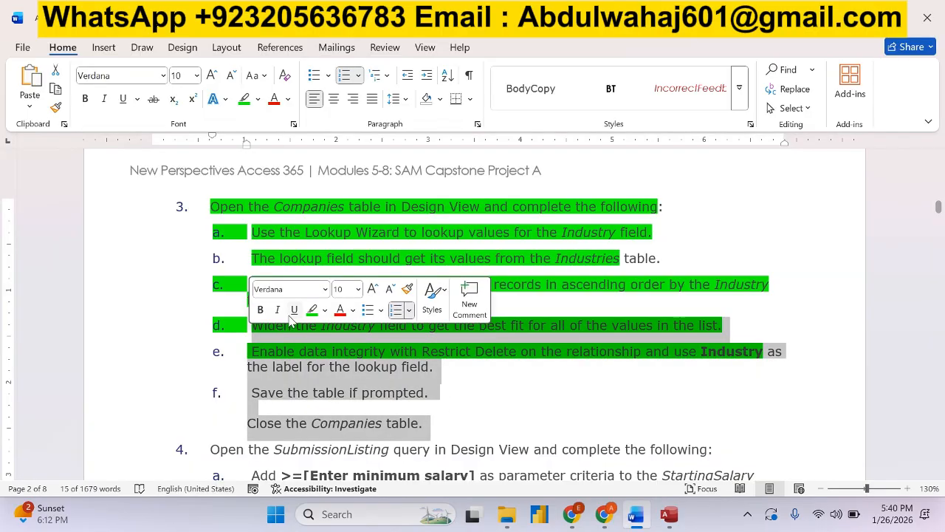
left_click(313, 313)
scroll(344, 352, "down", 4)
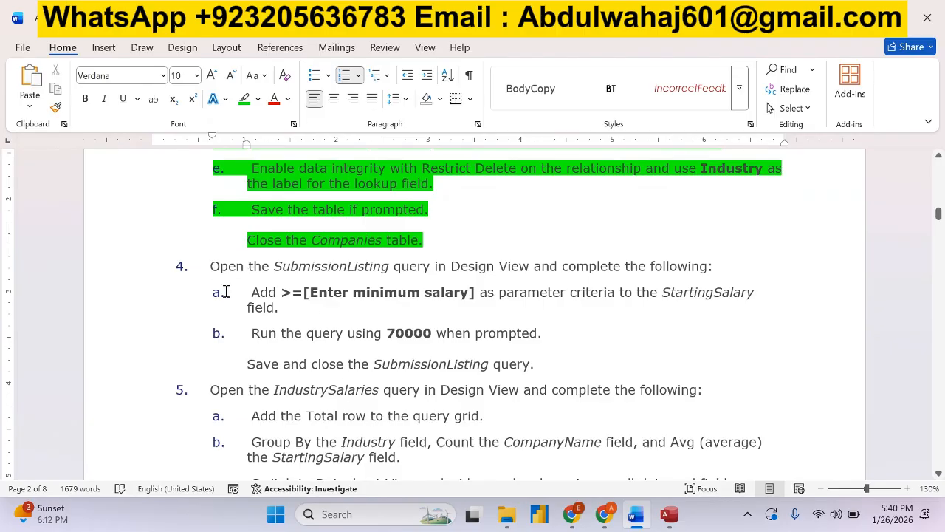
left_click_drag(211, 264, 530, 269)
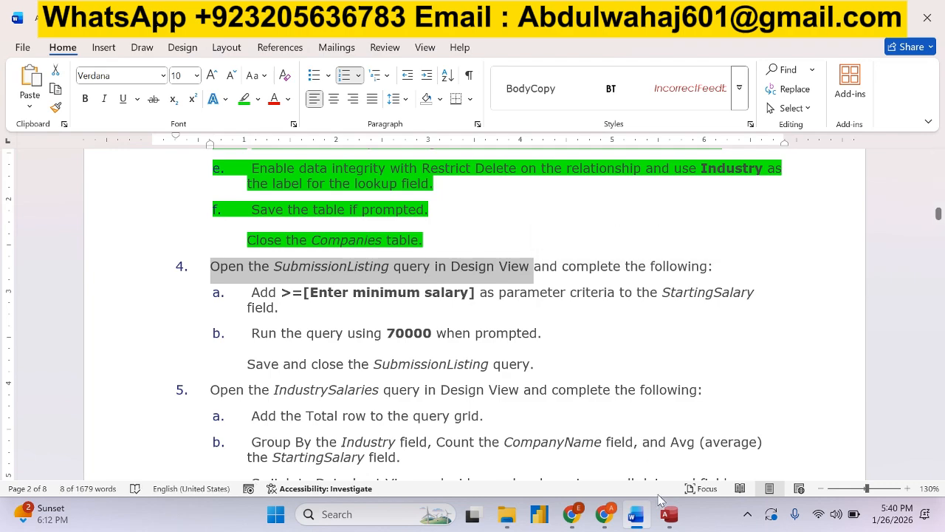
Return to Access and open the SubmissionListing query in Design View.
left_click(669, 514)
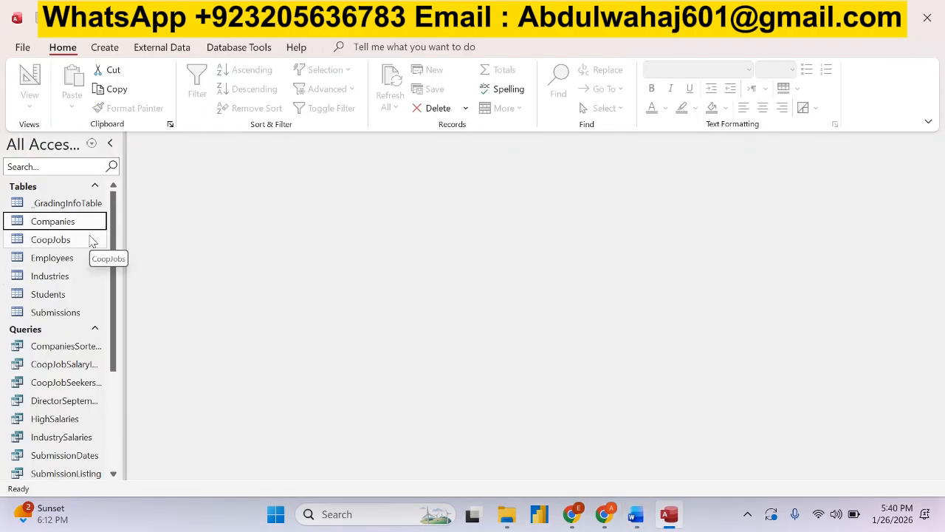
scroll(95, 244, "down", 2)
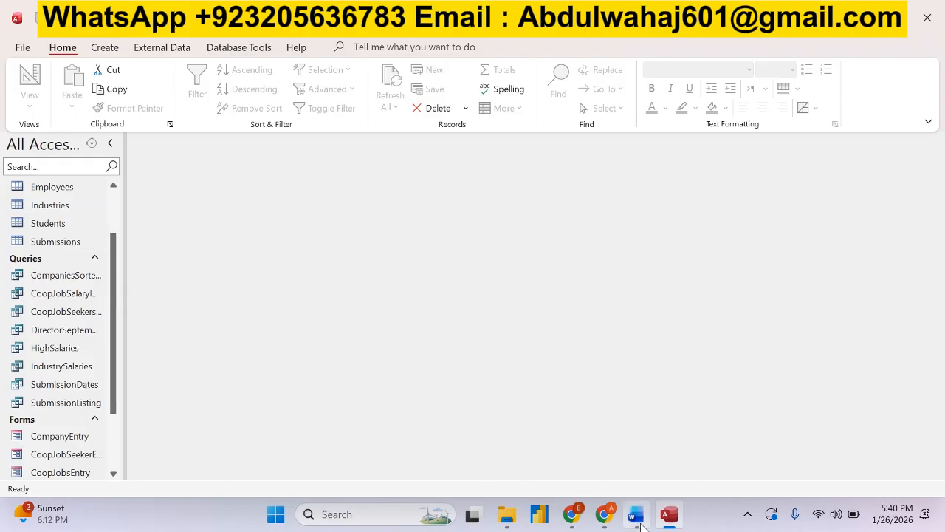
left_click(636, 516)
left_click(639, 518)
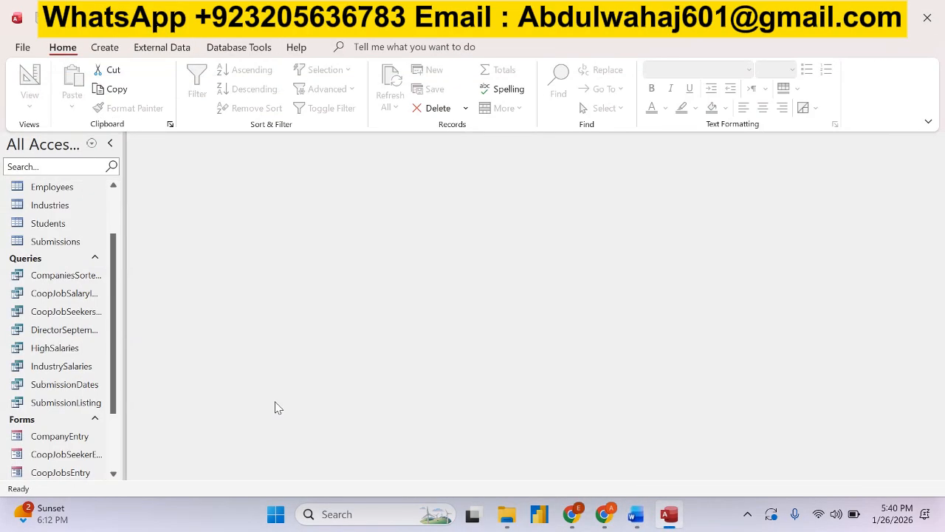
right_click(78, 402)
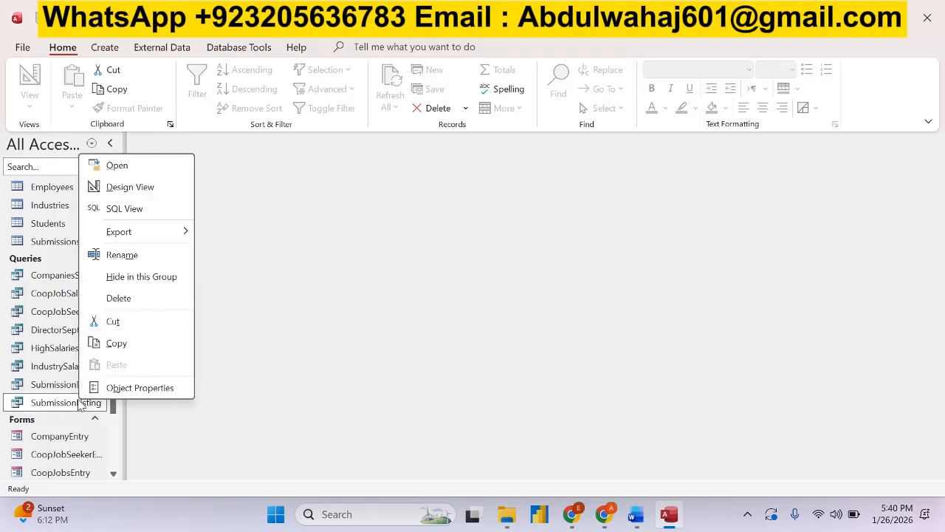
left_click(130, 186)
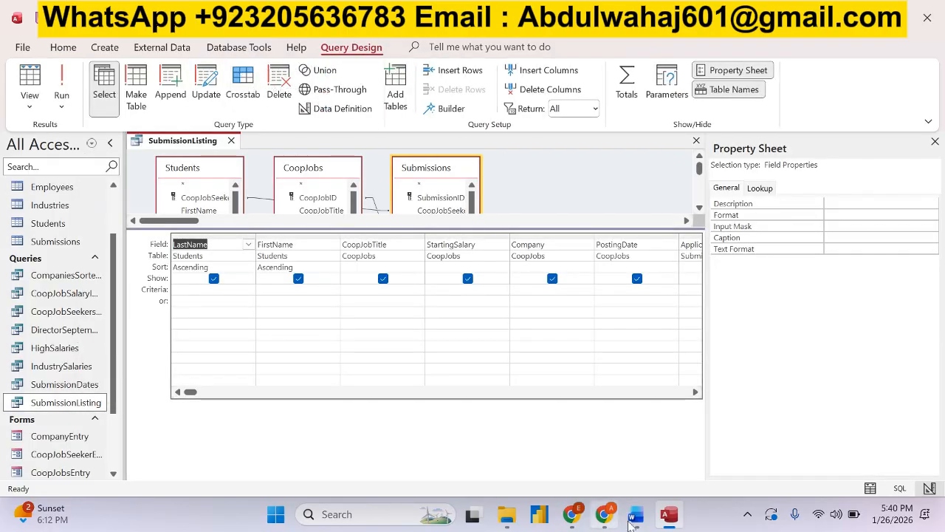
Switch to Word, highlight the selected text of instruction 4 in green, and select the ">=" operator in 4a.
left_click(639, 519)
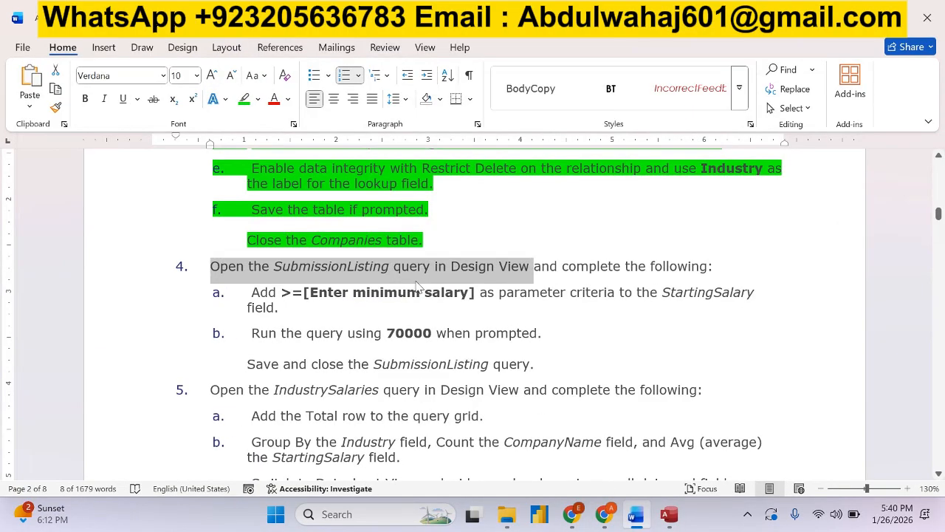
left_click(244, 98)
left_click(243, 300)
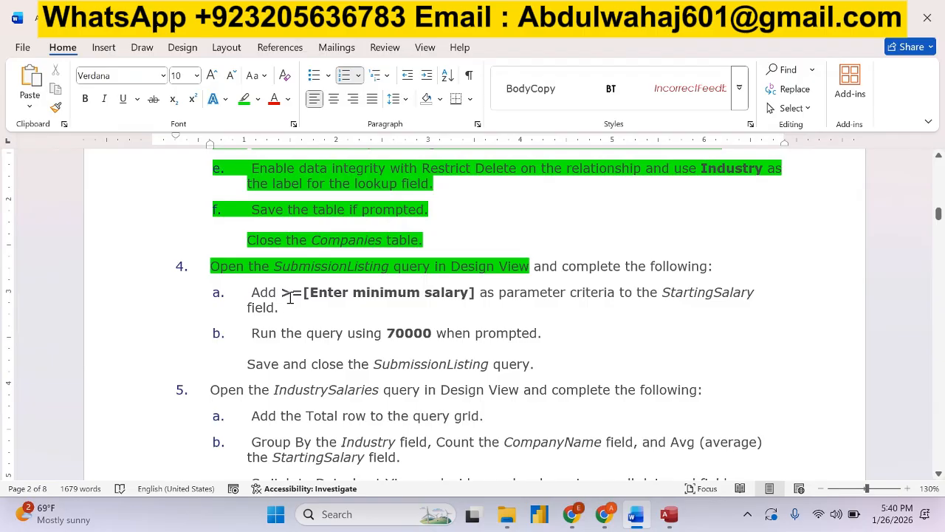
left_click_drag(281, 292, 304, 293)
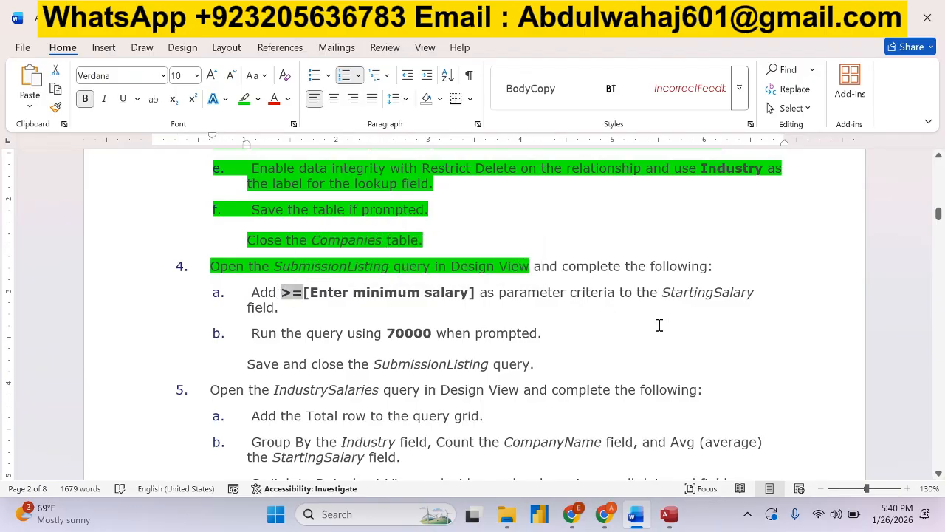
Return to Access and enter >=[Enter minimum salary as the criterion for the StartingSalary field.
left_click(669, 514)
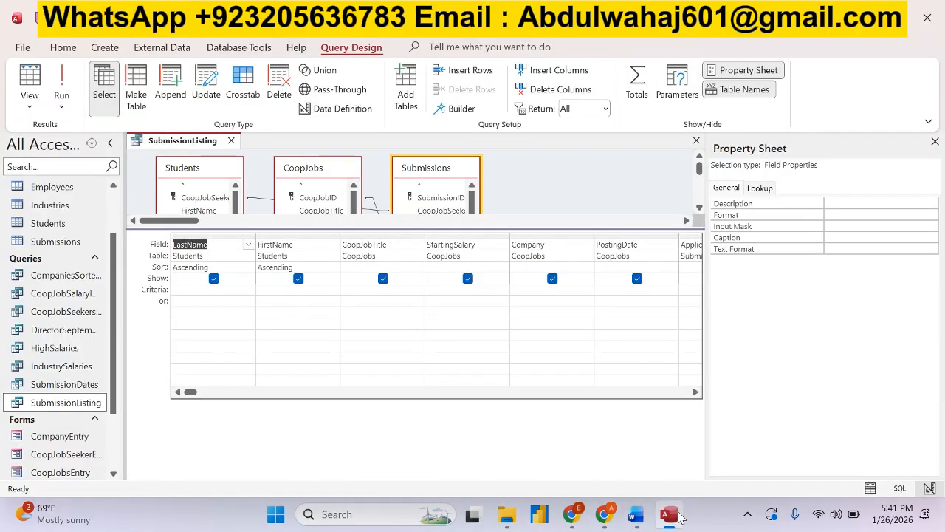
left_click(448, 248)
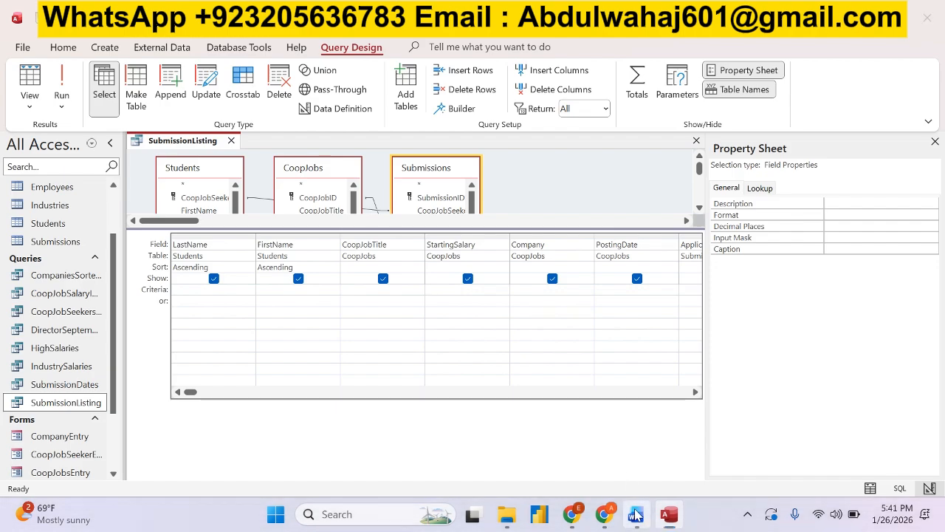
left_click(635, 514)
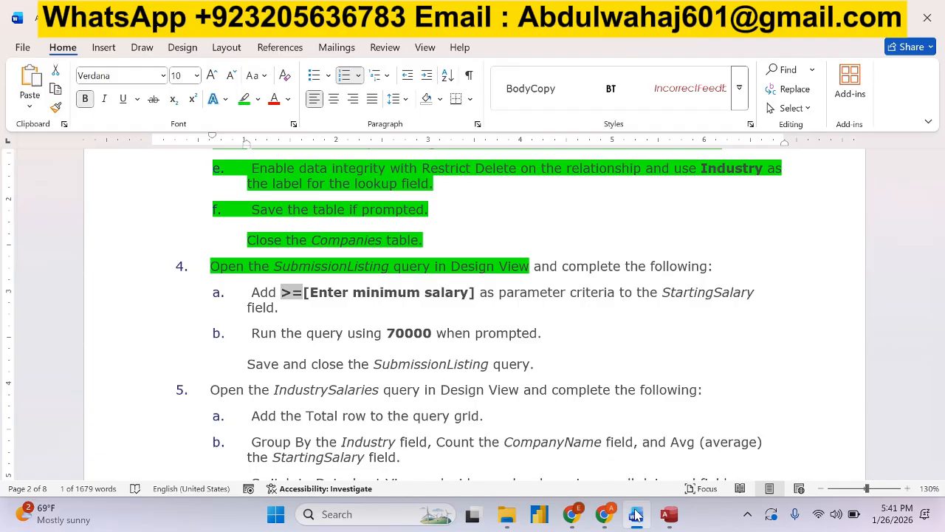
left_click(635, 514)
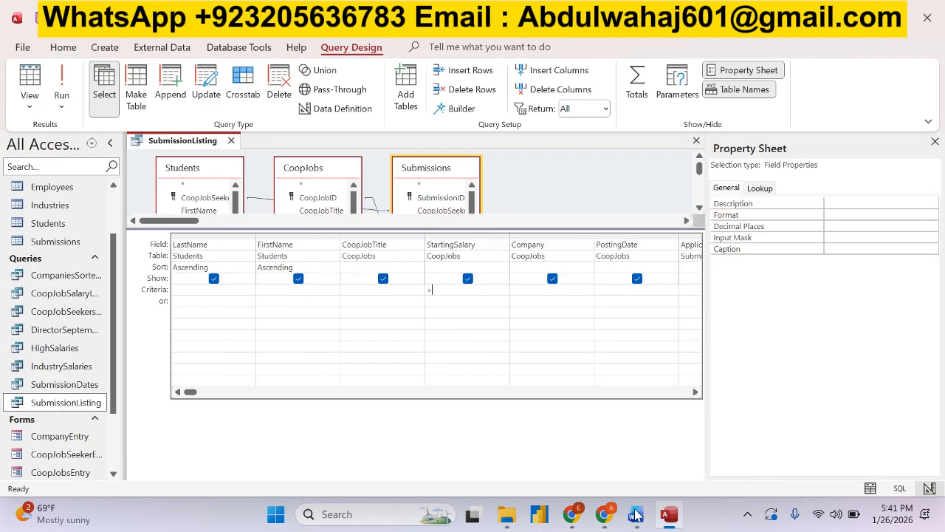
type("9")
key("Caps_Lock")
type("[E")
key("Caps_Lock")
type("nter")
type("minimum salary")
left_click(482, 335)
left_click(561, 286)
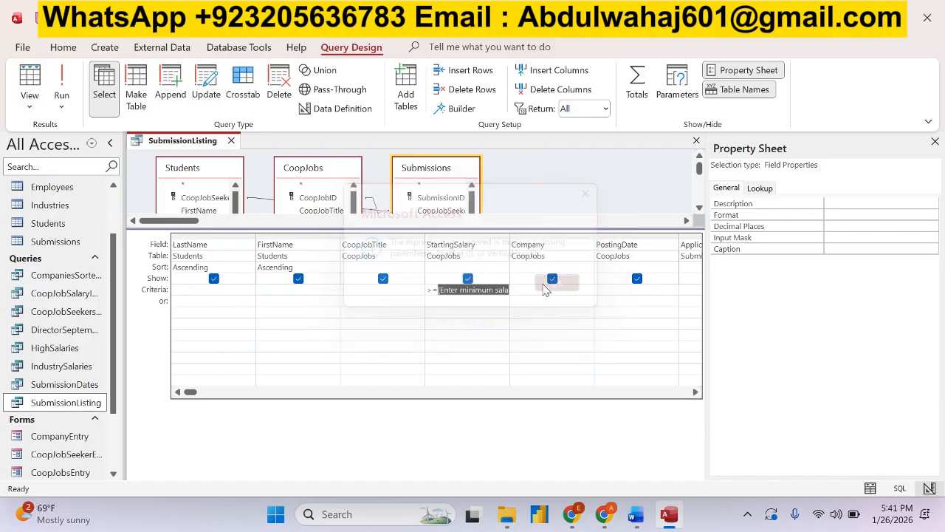
Add the missing closing bracket so the StartingSalary criterion reads >=[Enter minimum salary].
key("Left")
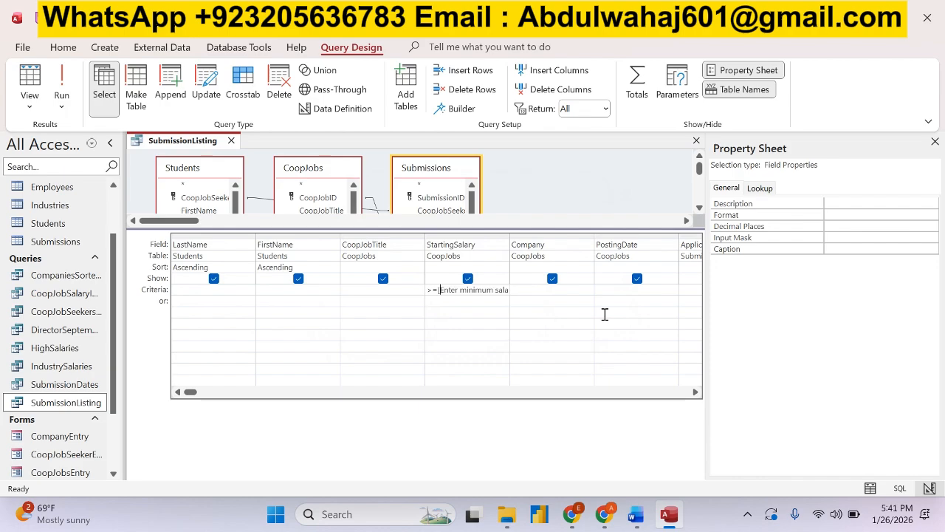
key("Right")
key("Right")
key("Right")
key("Right")
key("Right")
key("Right")
key("Right")
key("Right")
key("Right")
key("Right")
key("Right")
key("Right")
key("Right")
key("Right")
key("Right")
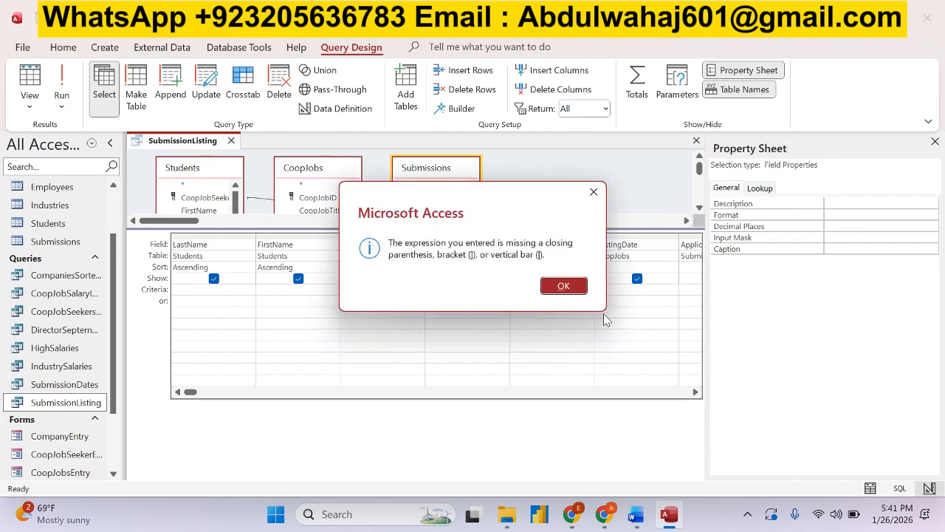
key("Return")
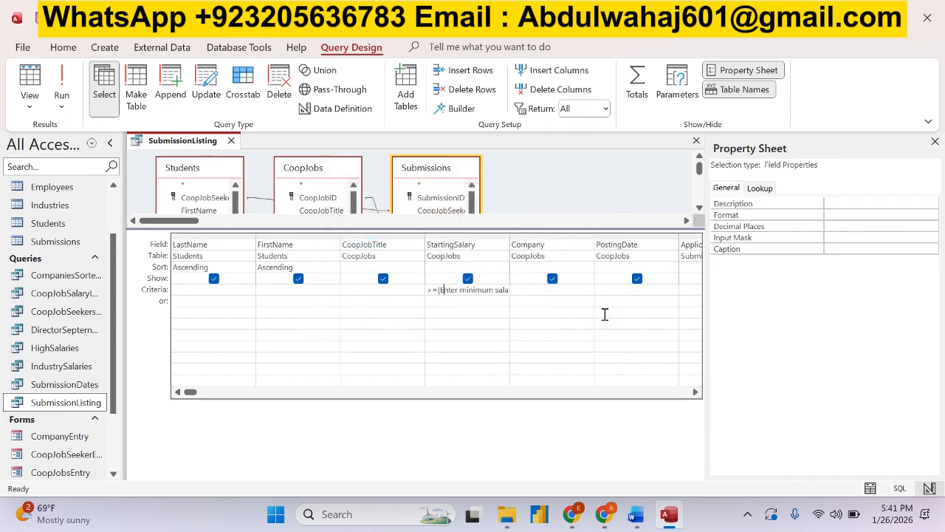
key("Right")
key("Right")
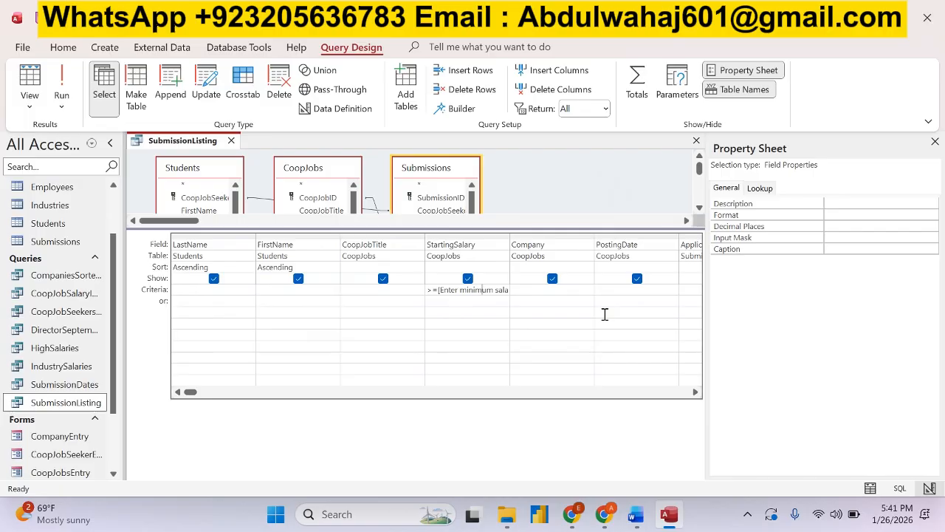
key("Right")
key("Right")
type("]")
key("Tab")
Check instruction 4b in Word, then return to Access and run the SubmissionListing query with 70000 as the minimum salary.
mouse_move(636, 514)
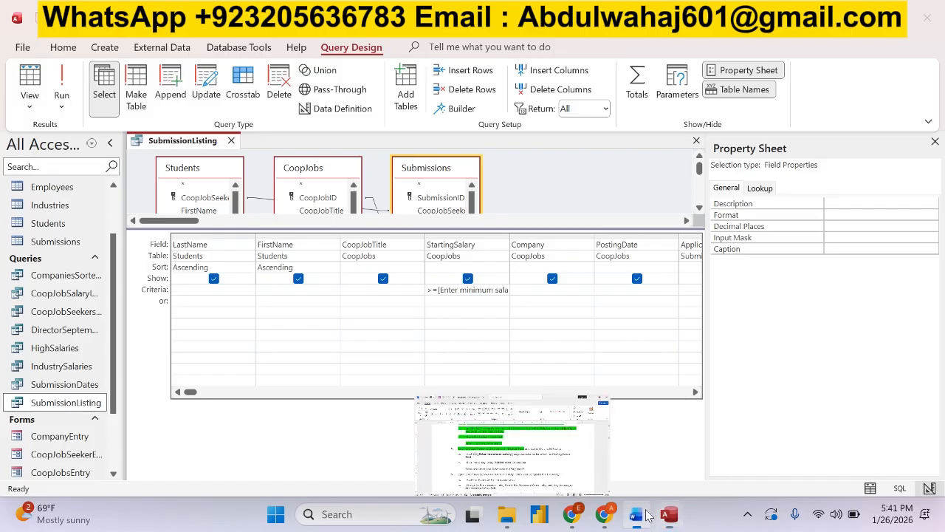
left_click(446, 388)
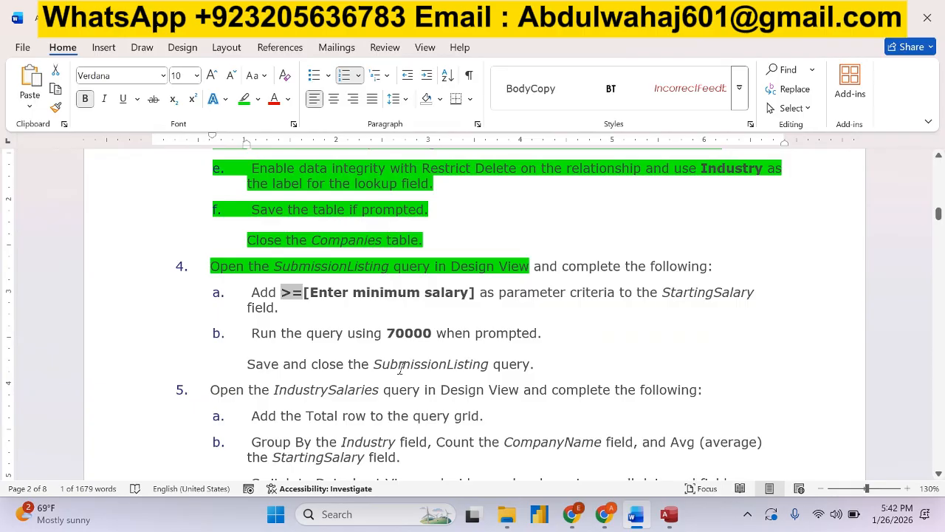
left_click(669, 515)
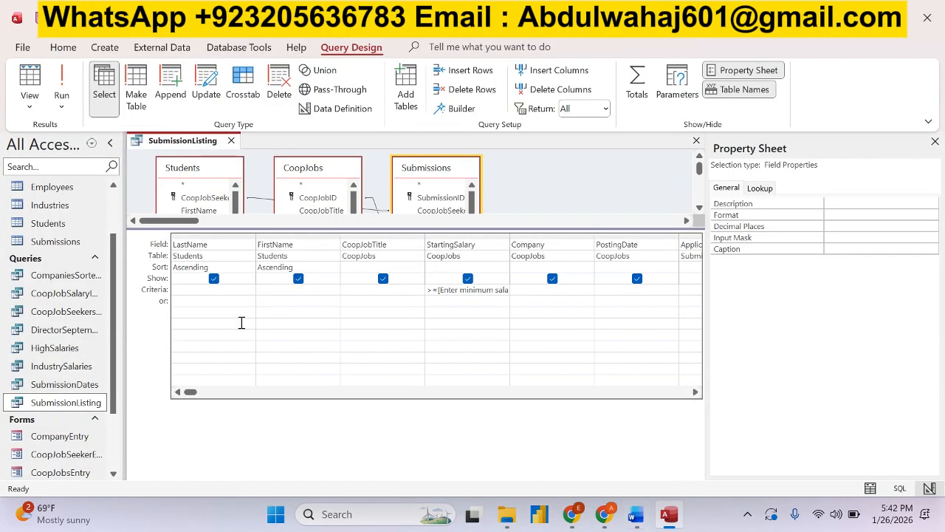
left_click(62, 83)
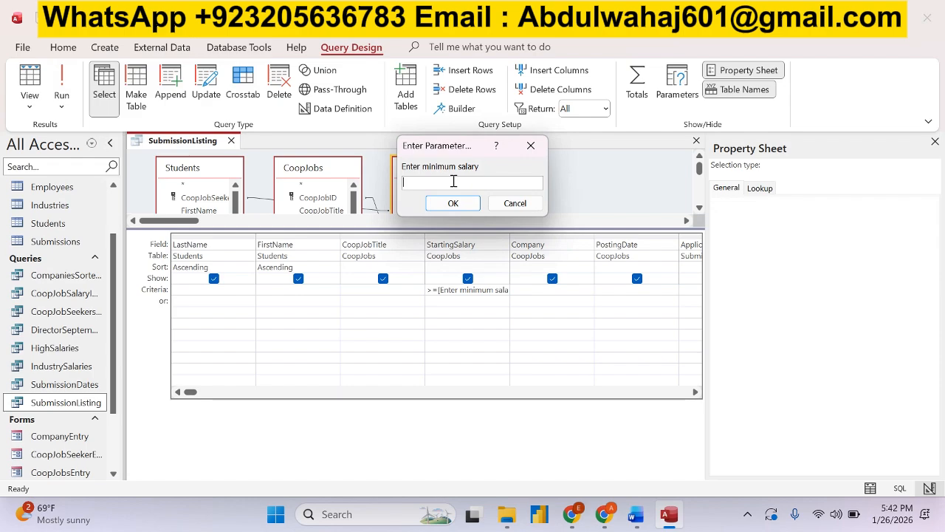
type("70000")
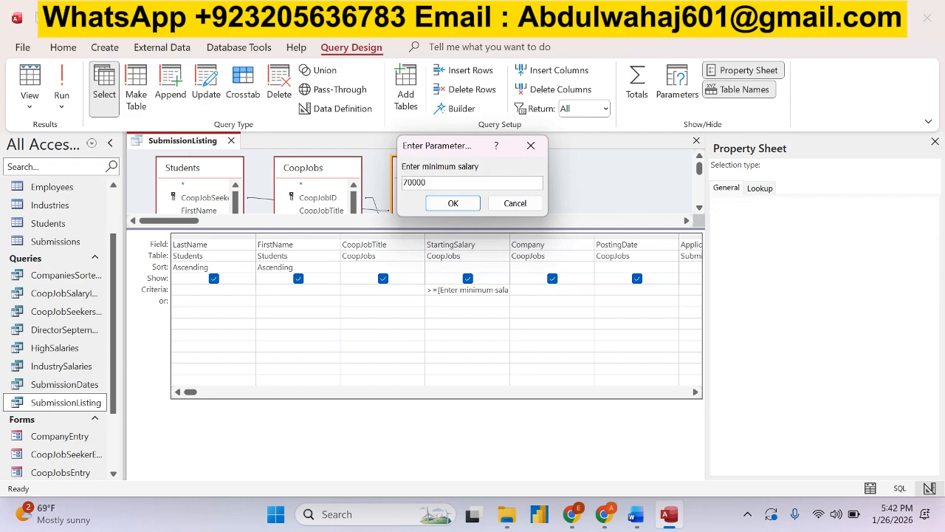
key("Return")
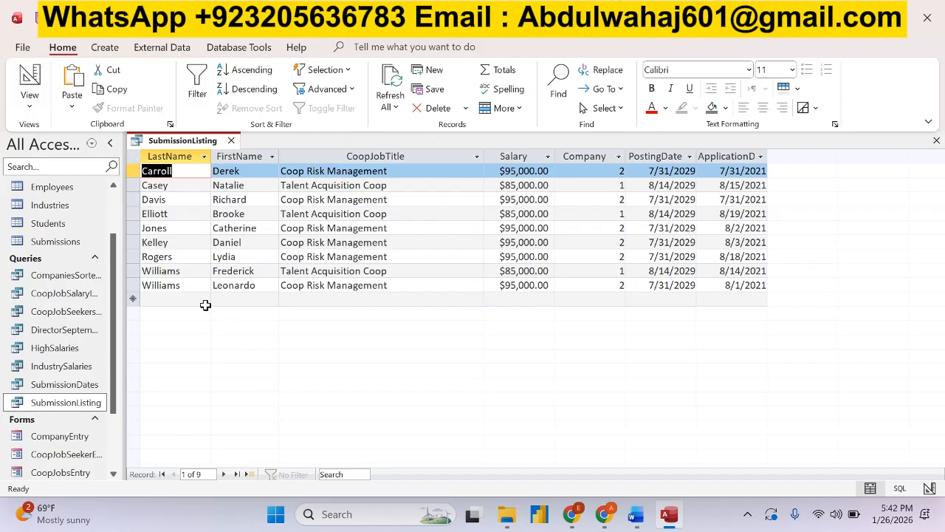
left_click(194, 274)
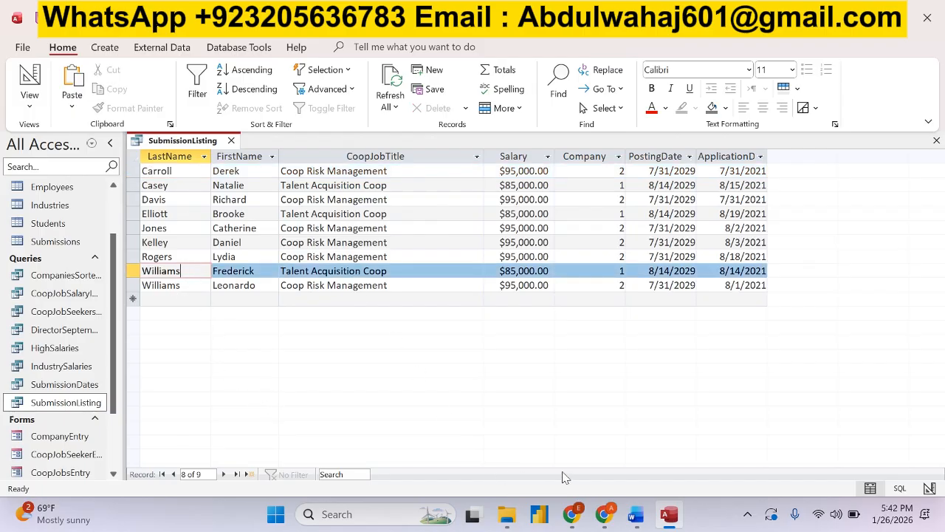
Save and close the SubmissionListing query.
right_click(168, 144)
left_click(238, 148)
left_click(232, 141)
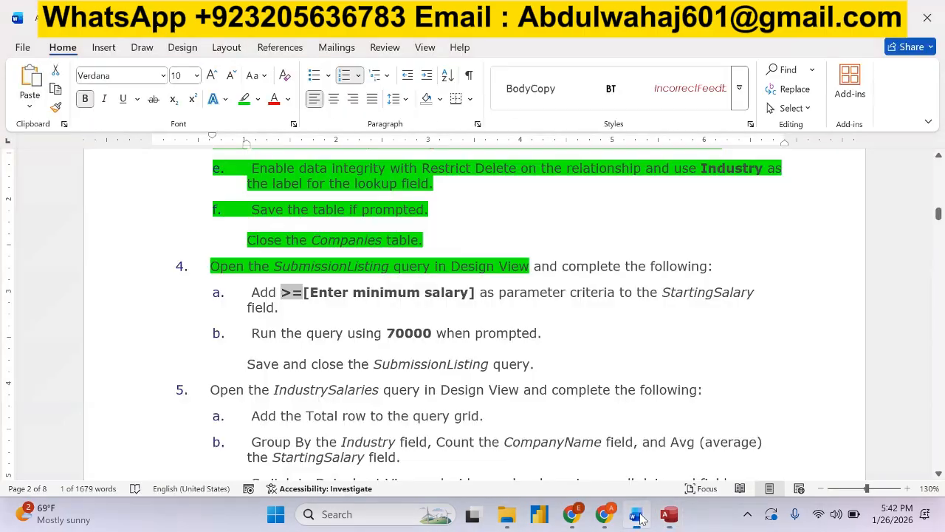
Switch to Word and highlight all of instruction 4, including 4a, 4b and the save-and-close line, in green.
left_click(635, 515)
left_click(488, 344)
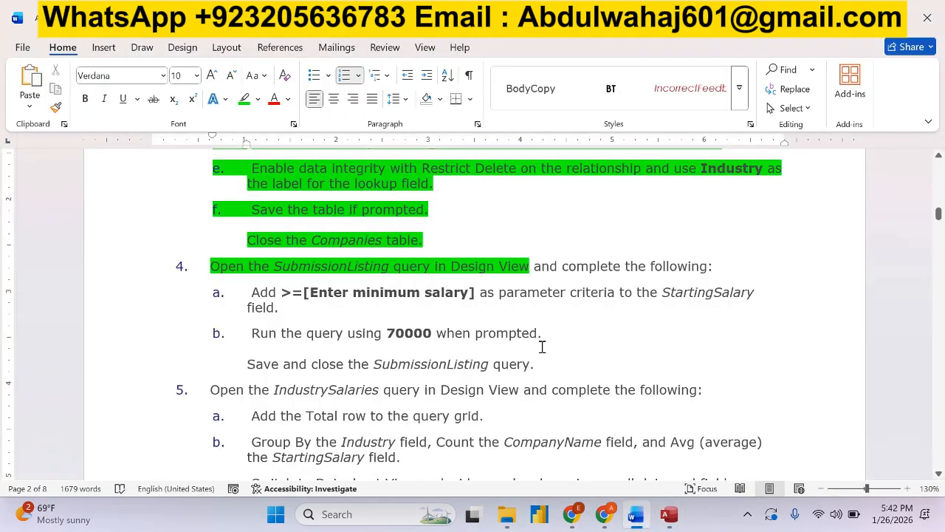
left_click_drag(509, 363, 222, 267)
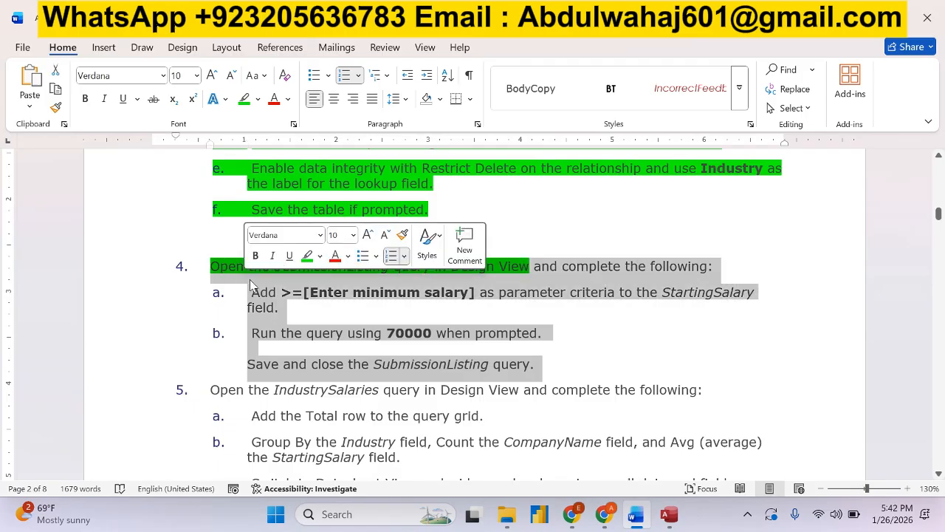
left_click(307, 256)
Select the opening line of instruction 5, then switch to Access and open the IndustrySalaries query in Design View.
scroll(333, 369, "down", 3)
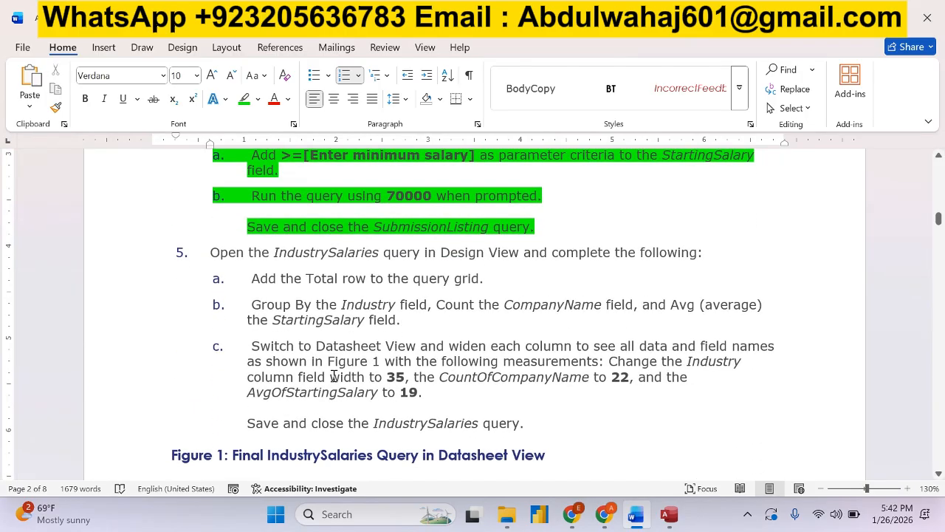
scroll(333, 376, "down", 1)
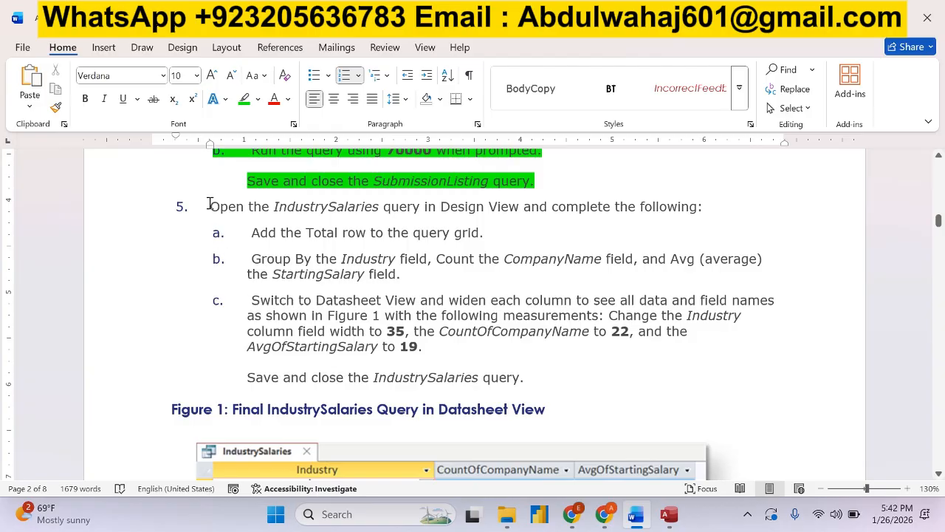
left_click_drag(209, 204, 703, 209)
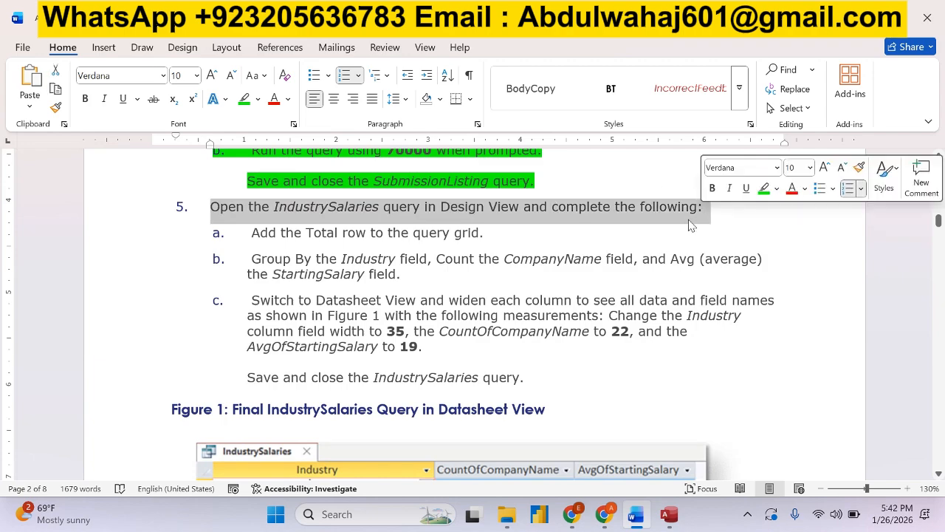
left_click(682, 519)
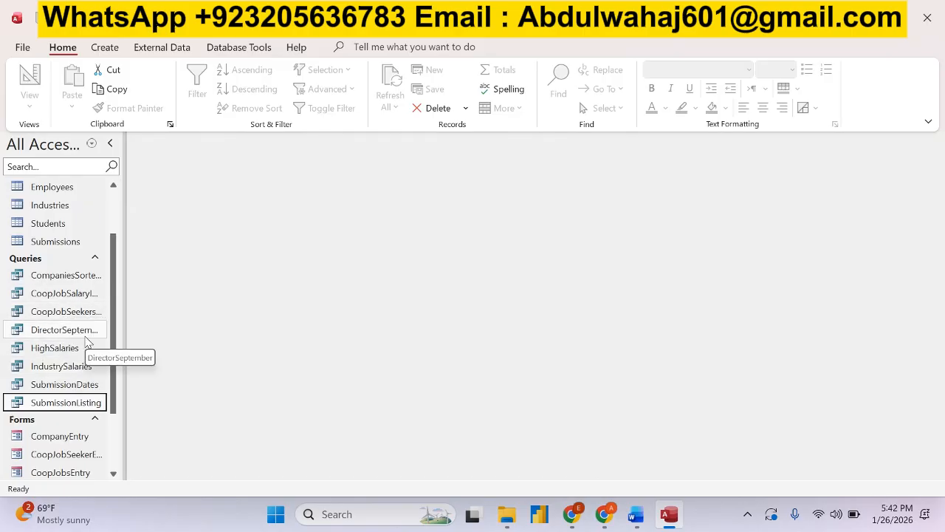
right_click(70, 366)
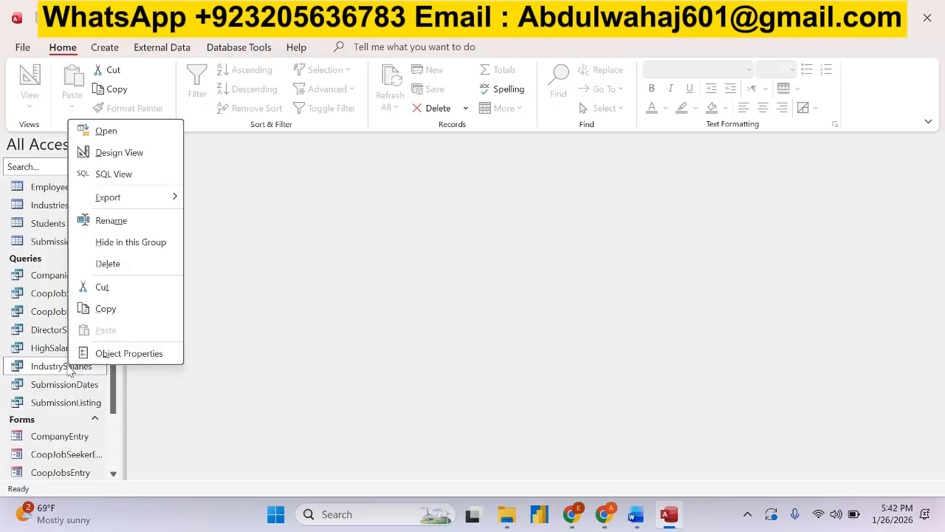
left_click(101, 151)
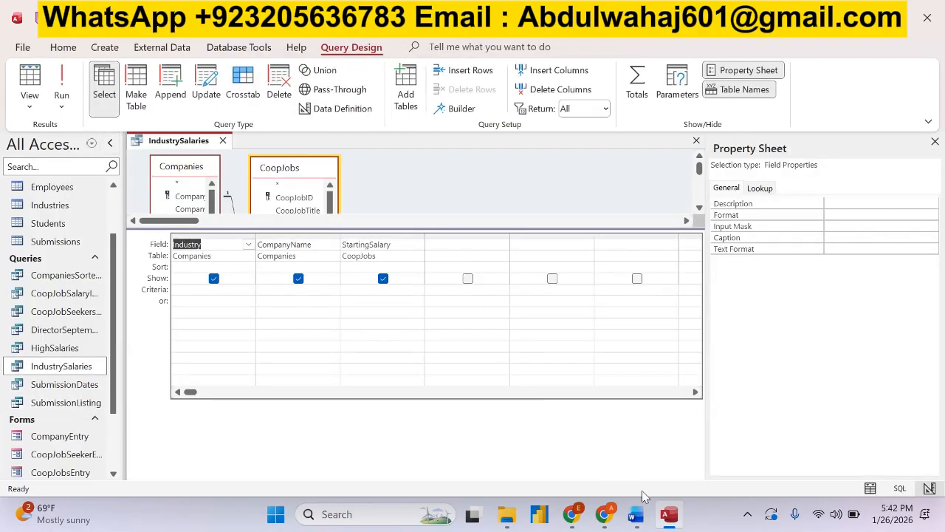
Highlight instruction 5's opening line green in Word, then add the Total row to the IndustrySalaries query grid in Access.
left_click(638, 517)
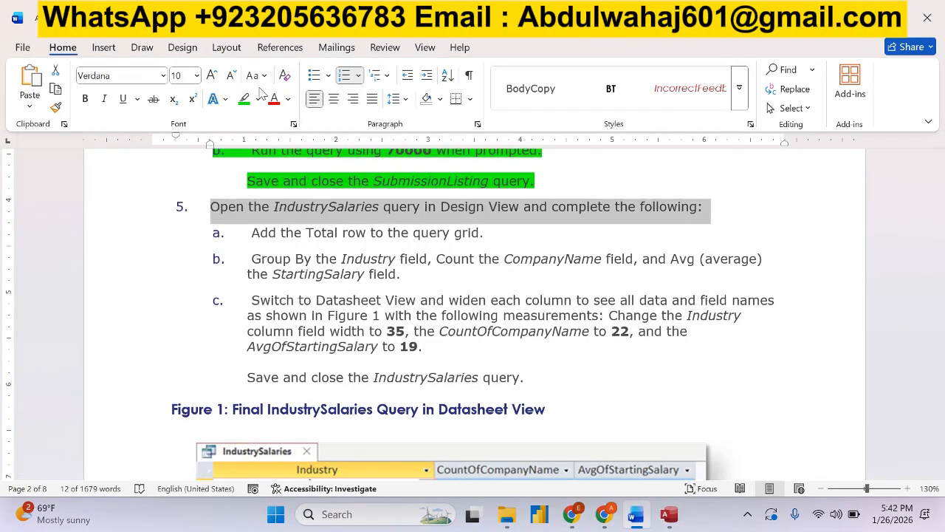
left_click(244, 98)
left_click_drag(243, 232, 500, 243)
left_click(669, 515)
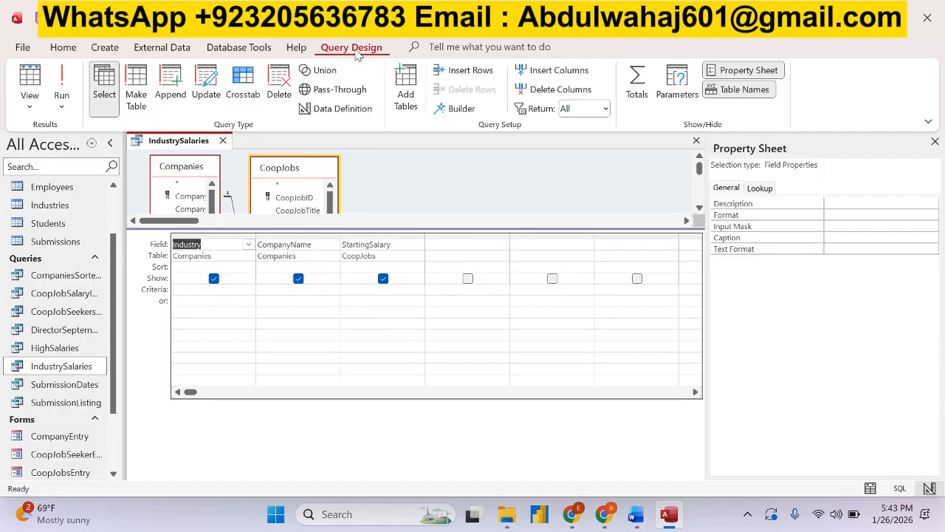
left_click(639, 87)
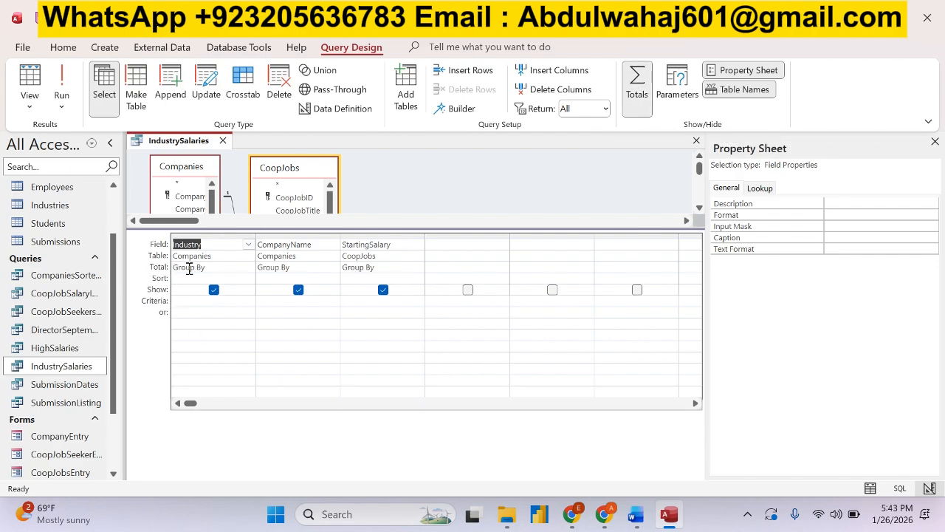
Switch to Word, highlight instruction 5a in green, and select "Group By the Industry field" in 5b.
left_click(635, 514)
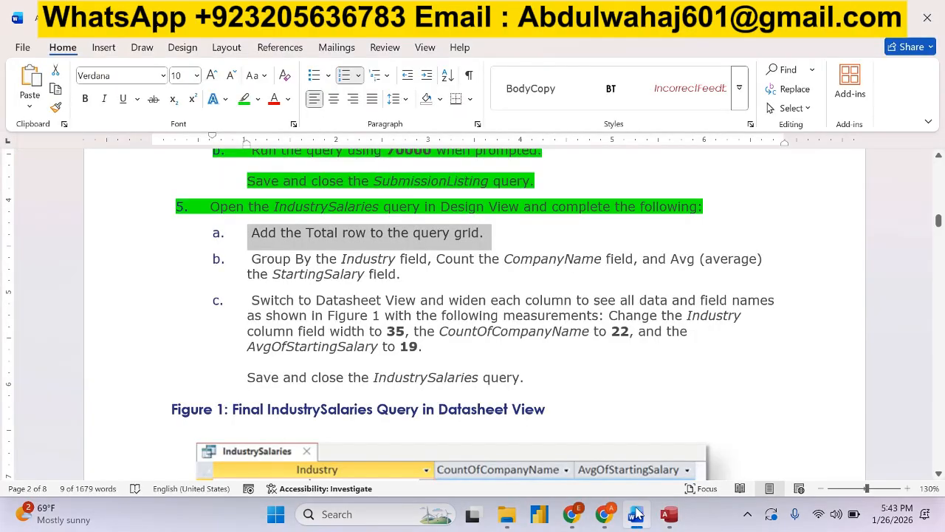
left_click(246, 100)
left_click(280, 281)
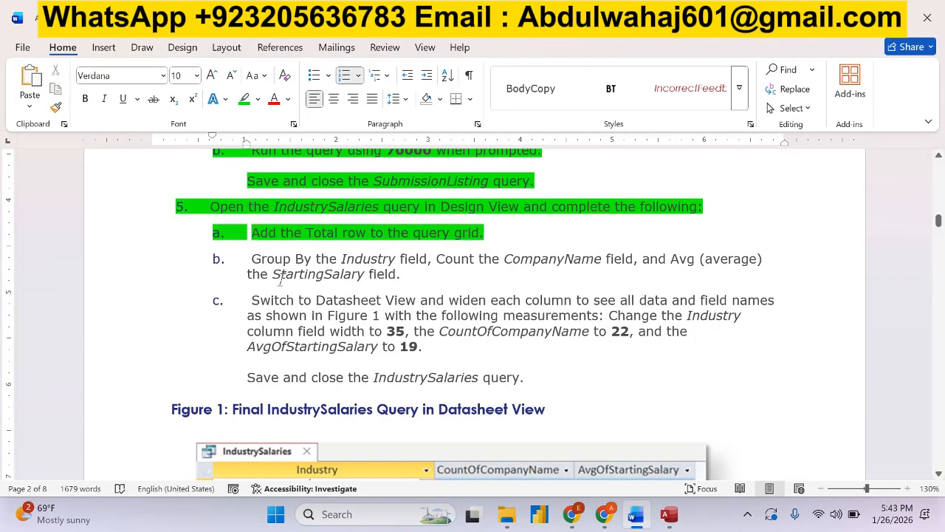
left_click_drag(277, 259, 426, 258)
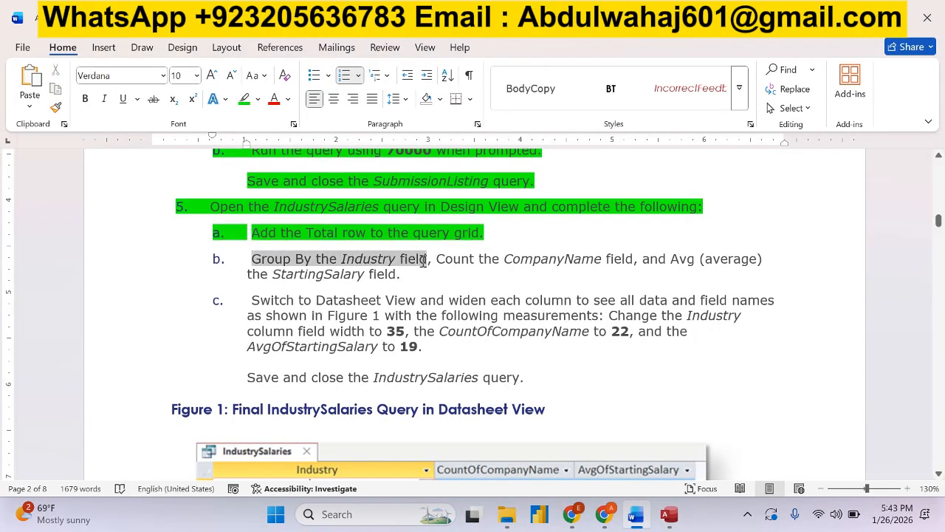
Return to Access, check the Industry field's Group By total against instruction 5b, and set the CompanyName field's total to Count.
left_click(670, 514)
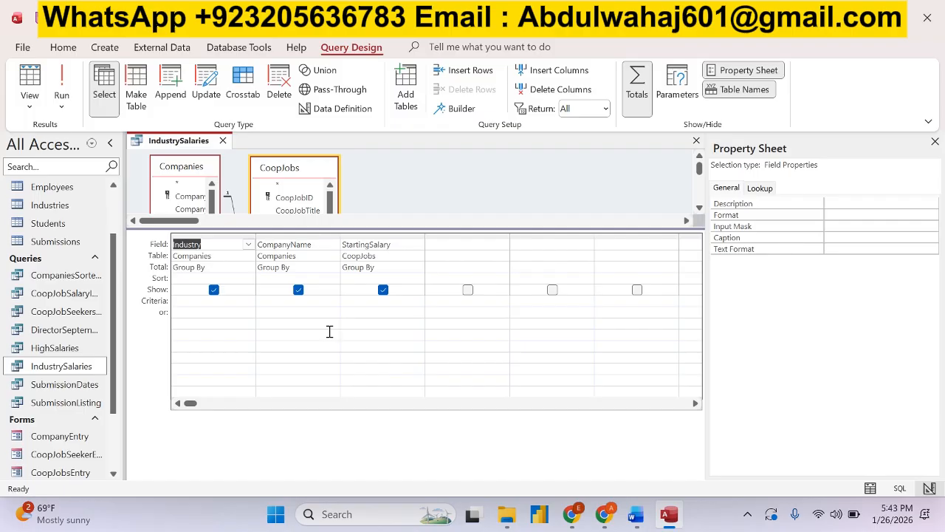
left_click(229, 269)
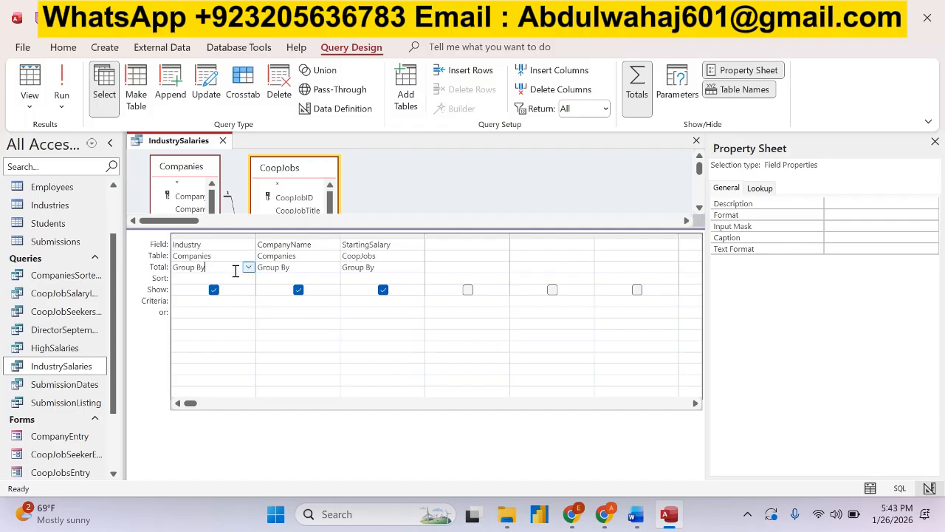
left_click(635, 517)
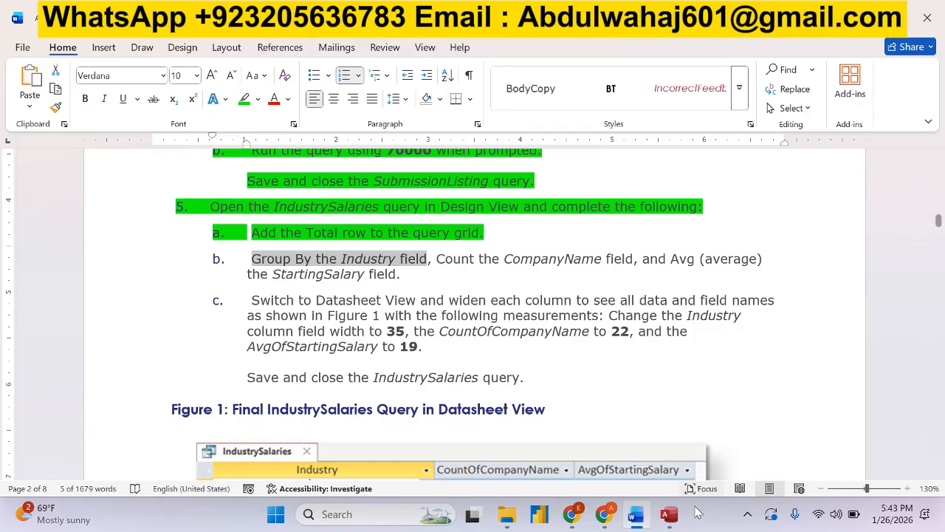
left_click(669, 516)
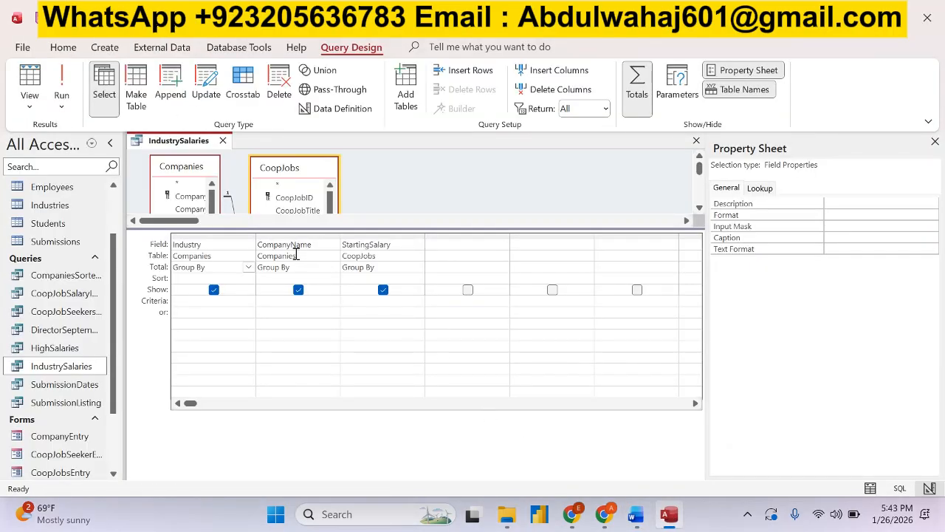
left_click(319, 269)
left_click(333, 268)
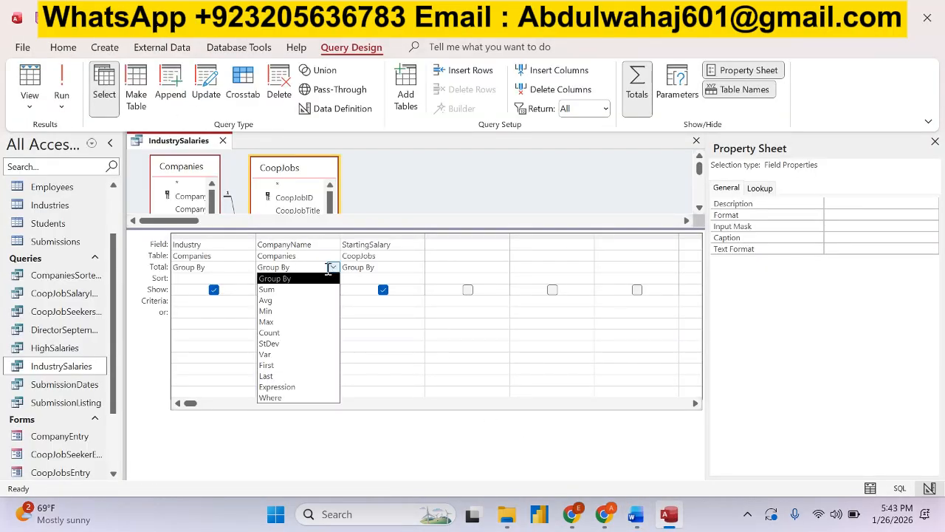
left_click(281, 333)
Select the Avg part of instruction 5b in Word, then set the StartingSalary field's total to Avg in Access.
left_click(641, 519)
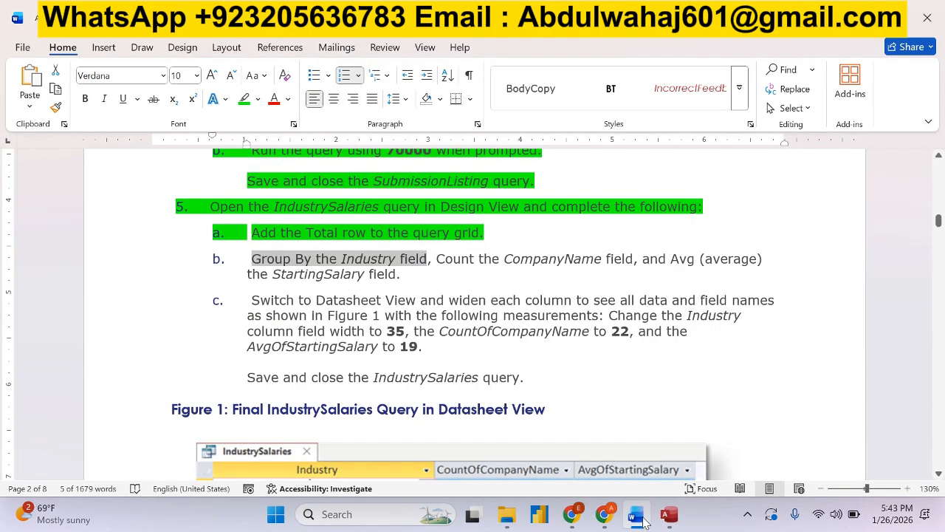
left_click_drag(653, 260, 718, 269)
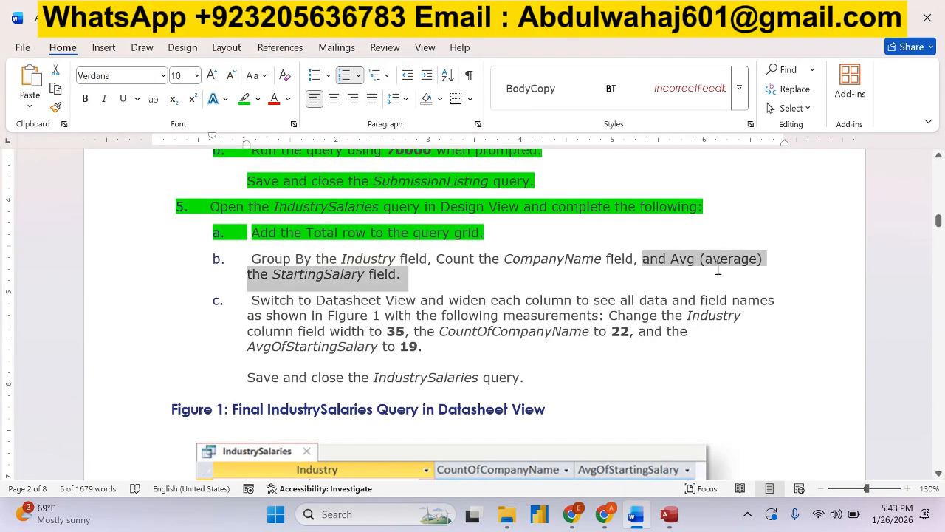
left_click(669, 515)
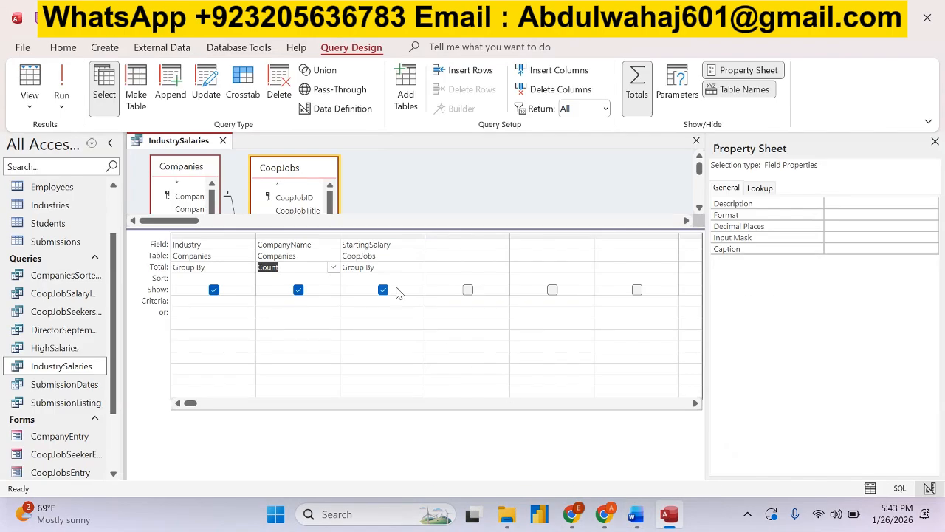
left_click(381, 266)
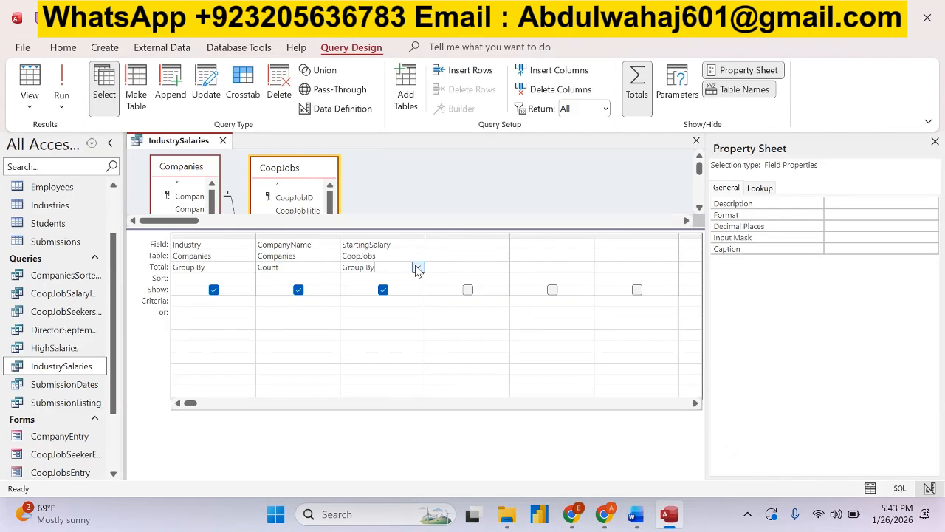
left_click(417, 269)
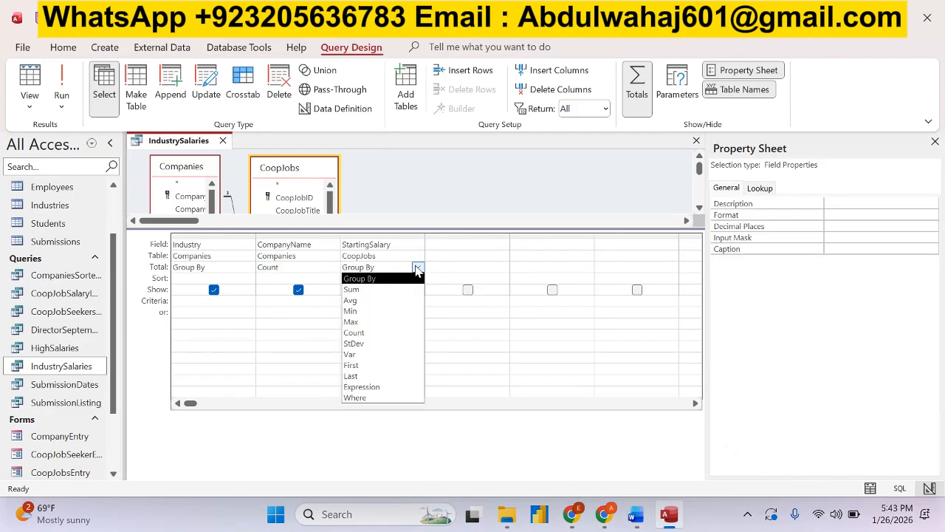
left_click(362, 301)
Switch to Word, highlight instruction 5b in green, and select the beginning of 5c through "as shown in Figure".
left_click(635, 515)
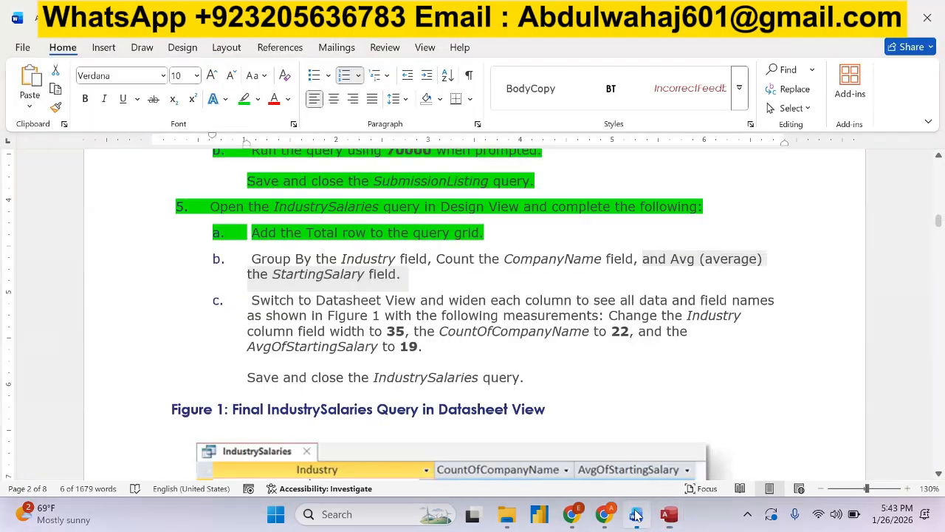
left_click_drag(399, 274, 248, 258)
left_click(323, 217)
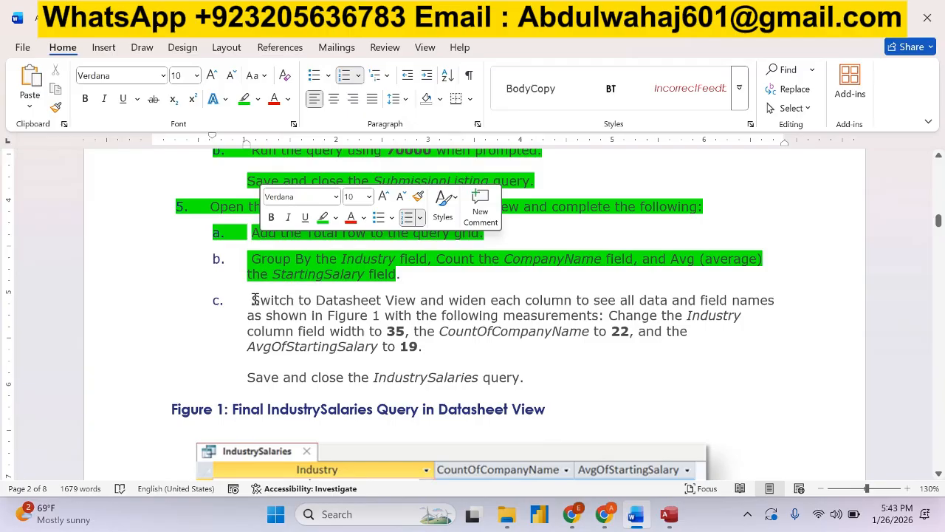
left_click_drag(254, 299, 369, 316)
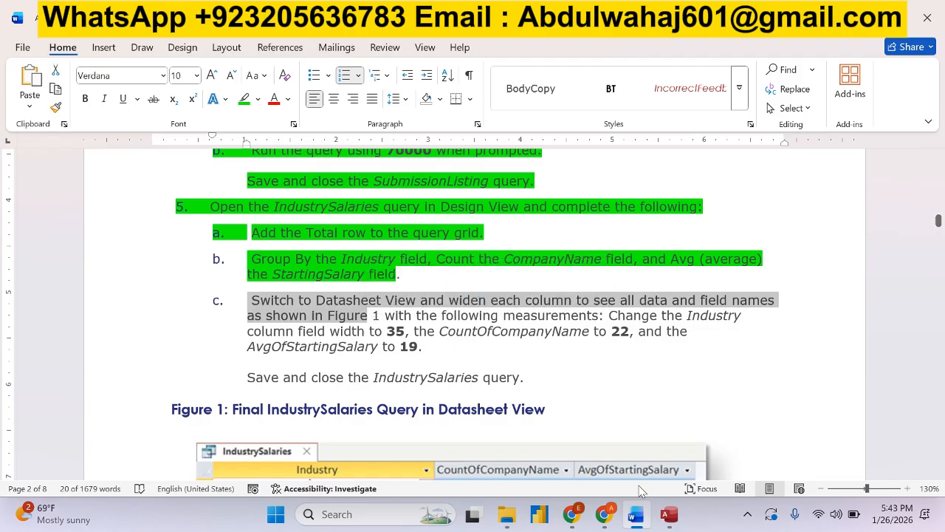
Switch to Access, display the IndustrySalaries query in Datasheet View, and fit all three columns to their data and field names.
left_click(669, 514)
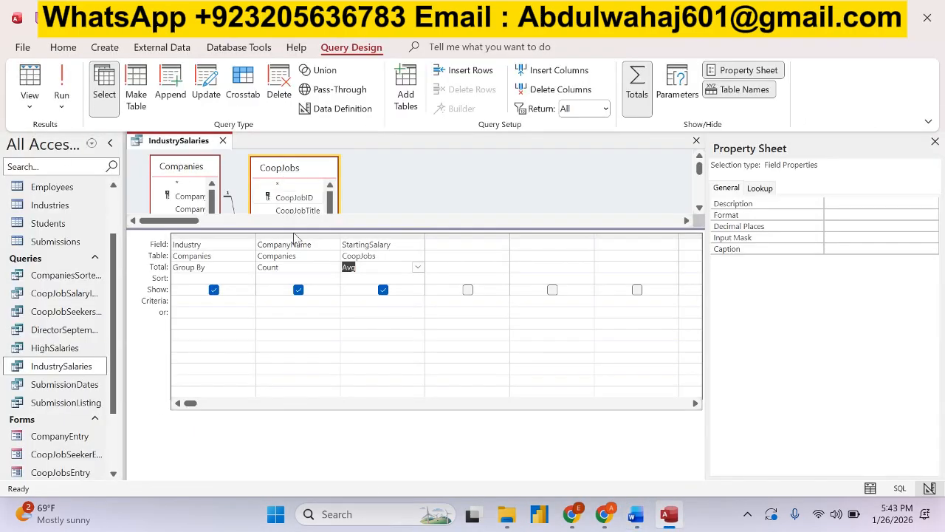
left_click(40, 109)
left_click(61, 135)
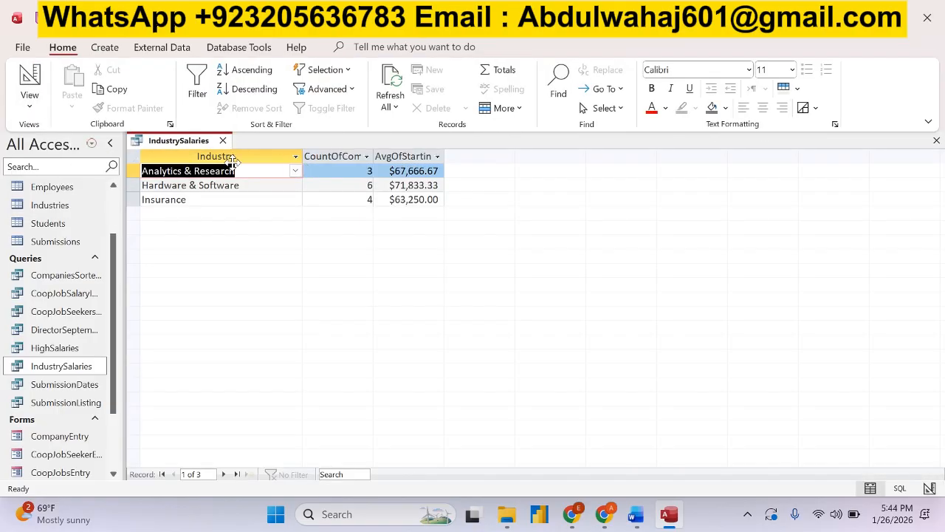
left_click(234, 156)
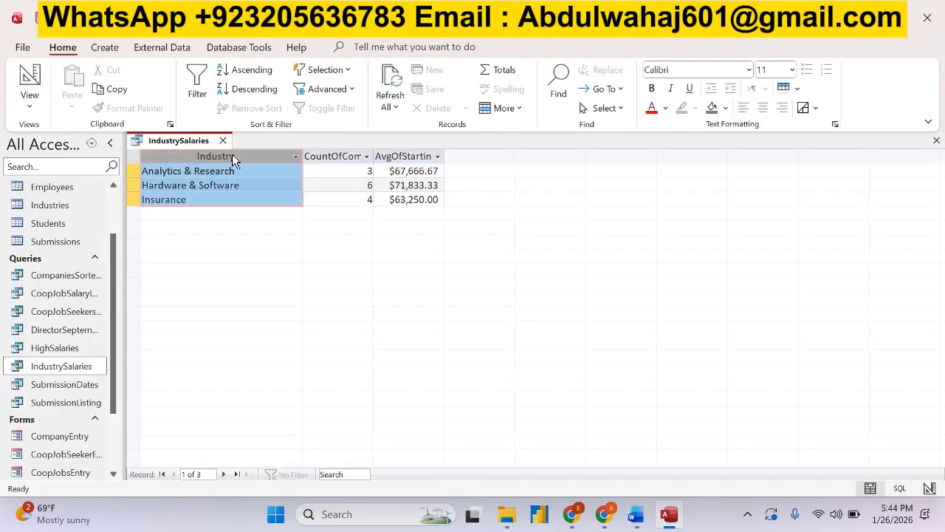
double_click(302, 156)
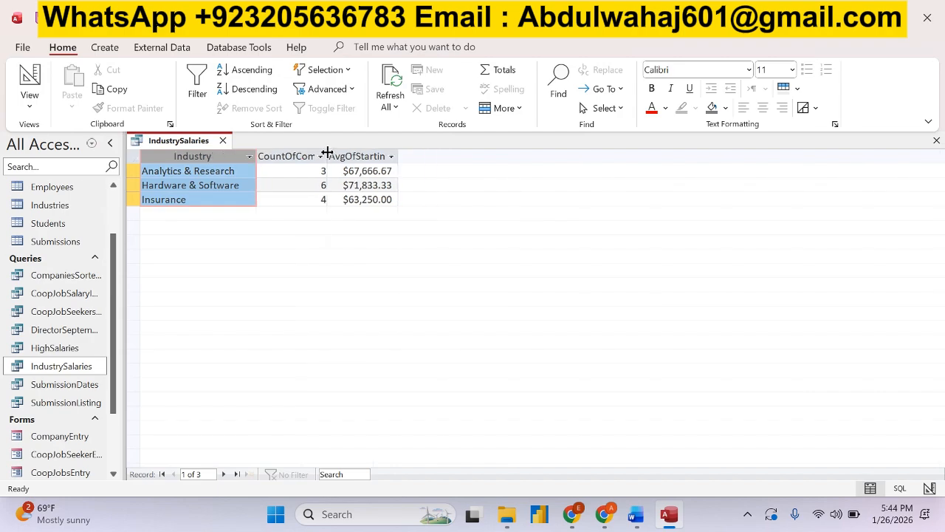
double_click(328, 151)
left_click(450, 156)
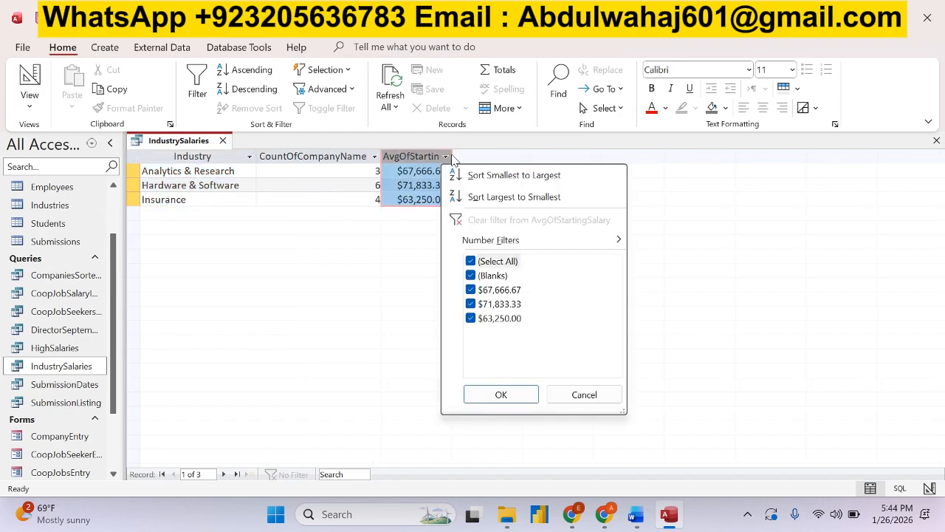
left_click(535, 156)
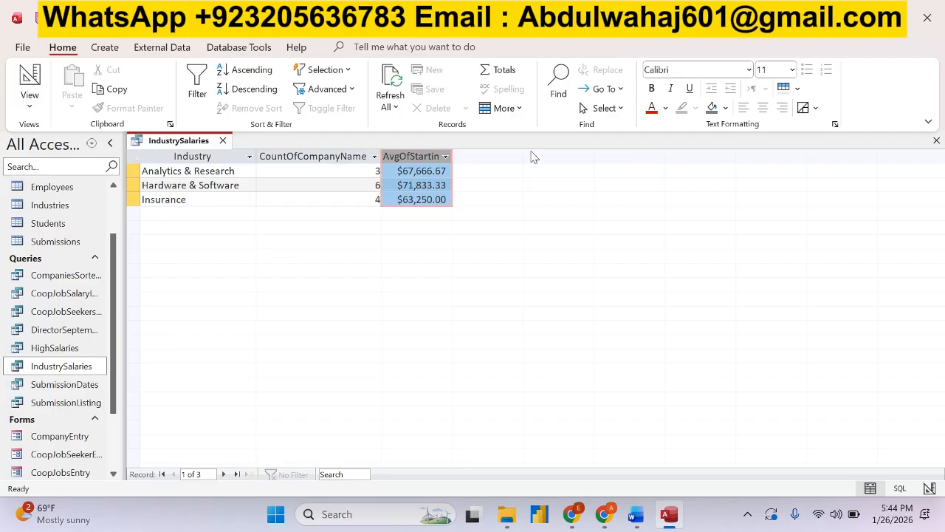
double_click(452, 156)
Select the Industry width part of instruction 5c in Word, then set the Industry column's width to 35 in Access.
left_click(635, 515)
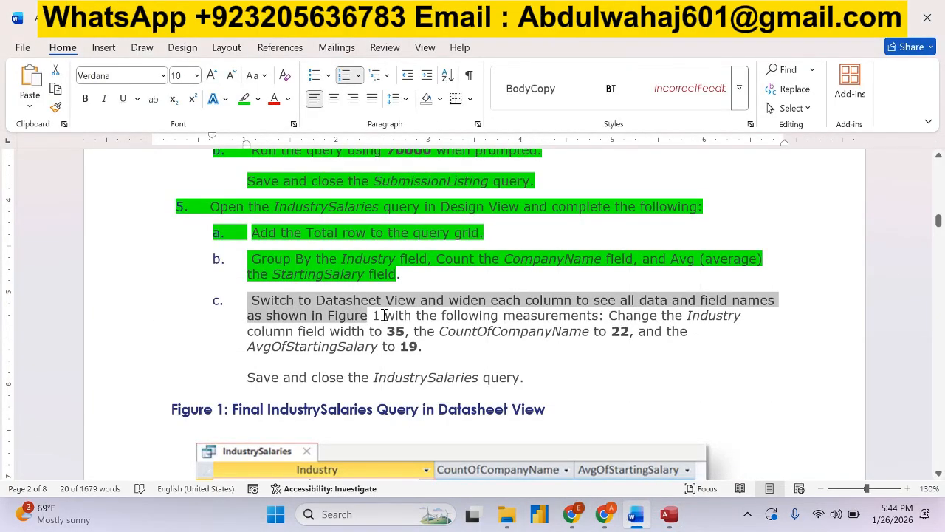
left_click_drag(383, 315, 403, 332)
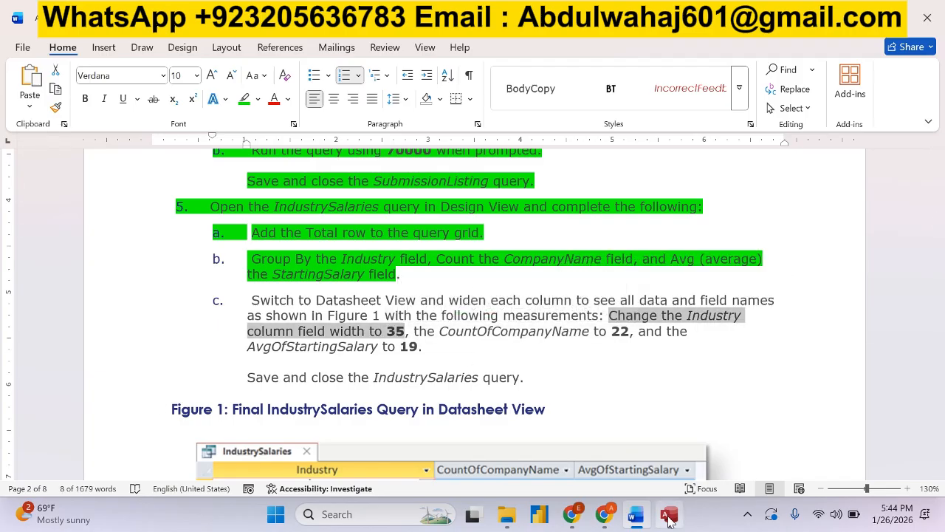
left_click(668, 516)
left_click(181, 158)
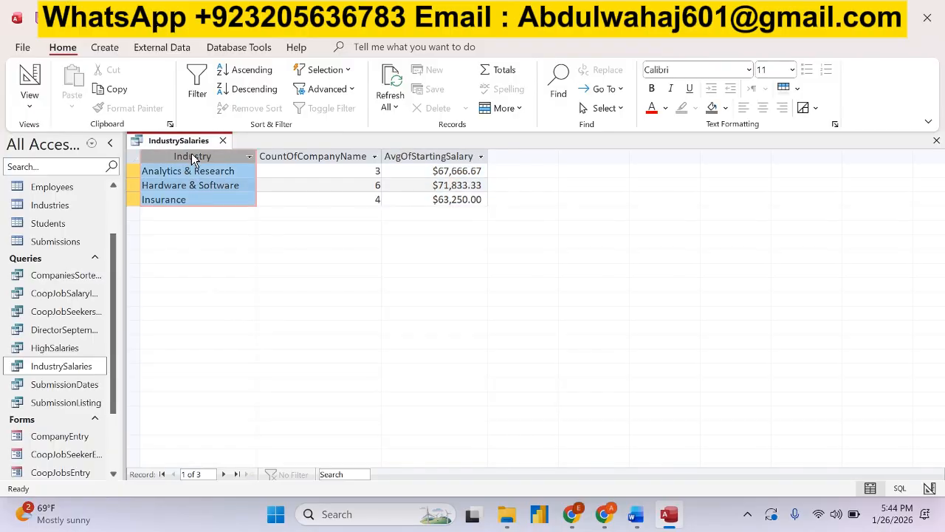
right_click(194, 159)
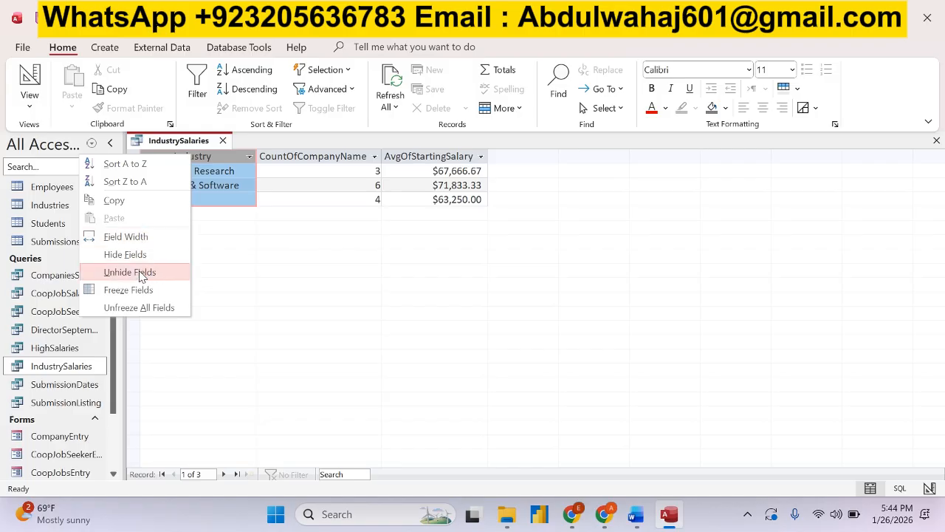
left_click(125, 236)
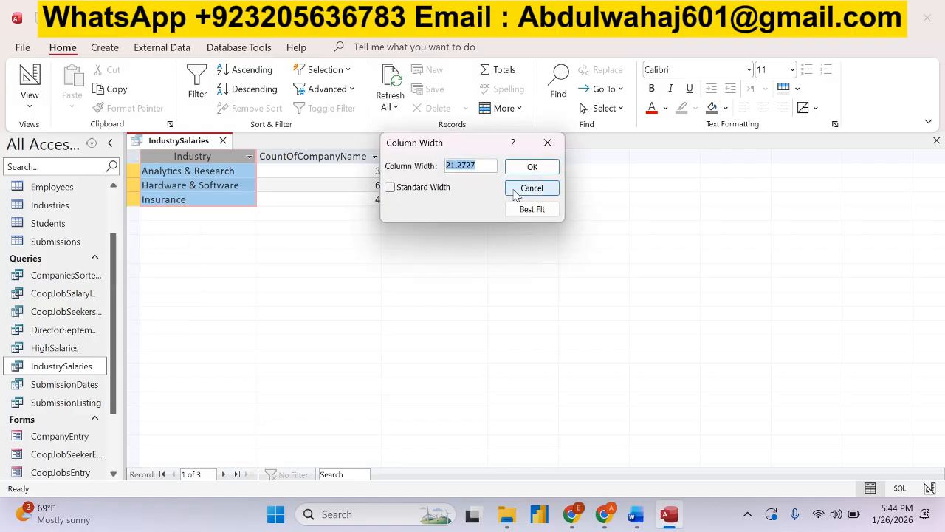
type("35")
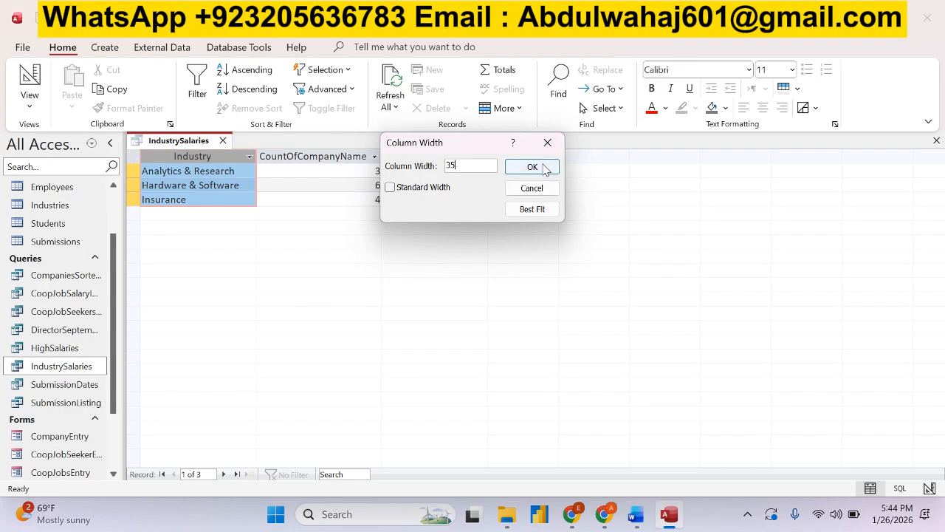
left_click(533, 166)
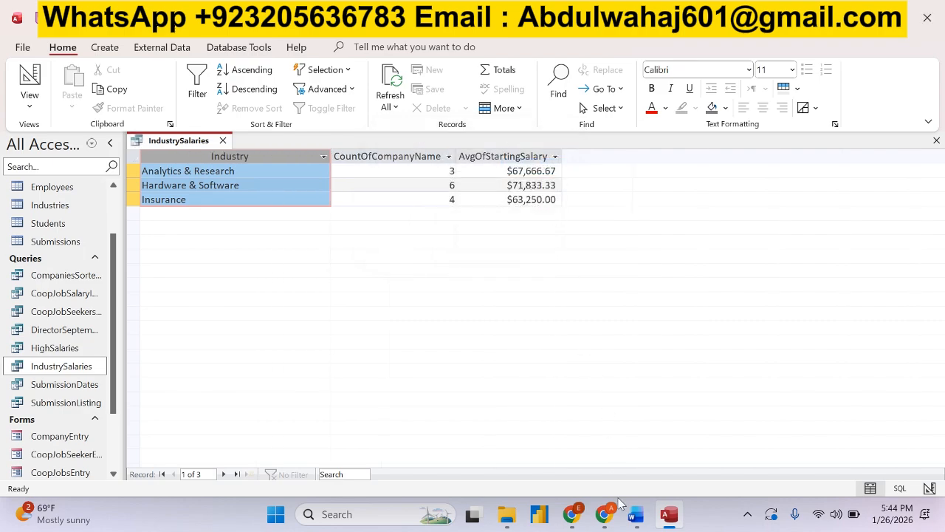
Switch to Word, highlight the Industry width text in green, and select the CountOfCompanyName and AvgOfStartingSalary width text in 5c.
left_click(635, 514)
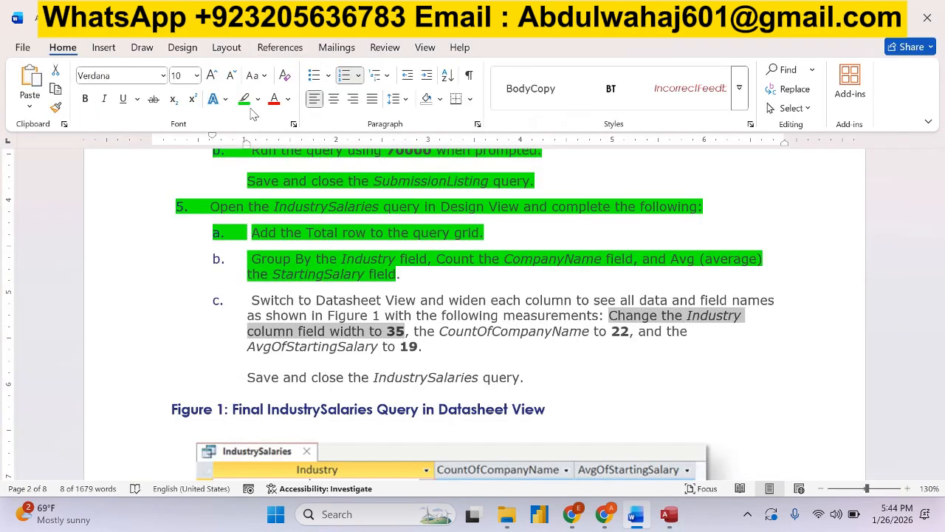
left_click(244, 98)
left_click_drag(441, 331, 589, 353)
Return to Access and set the CountOfCompanyName column's width to 22.
left_click(669, 514)
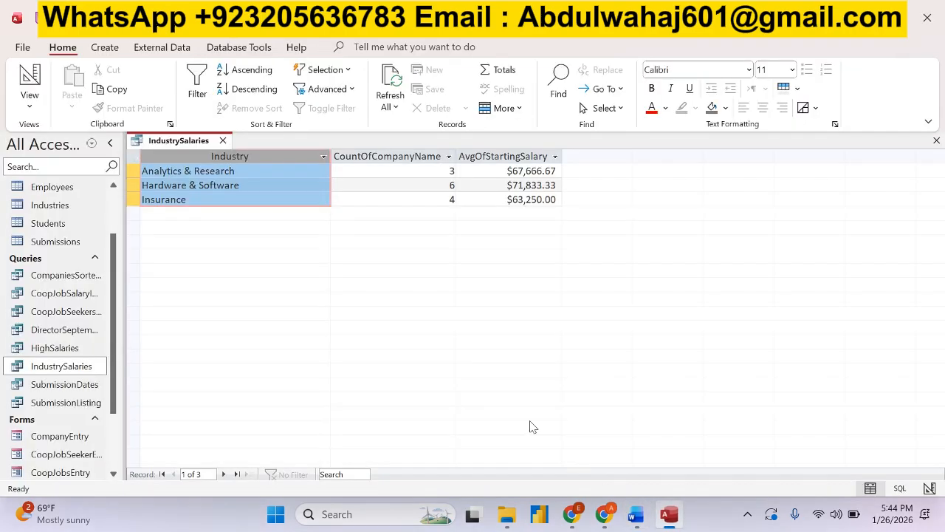
left_click(394, 155)
right_click(394, 157)
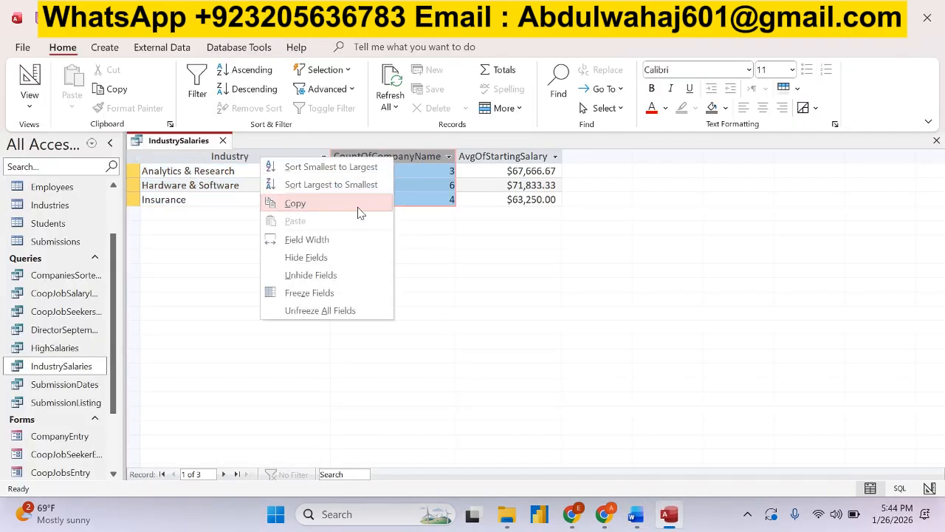
left_click(339, 246)
type("22")
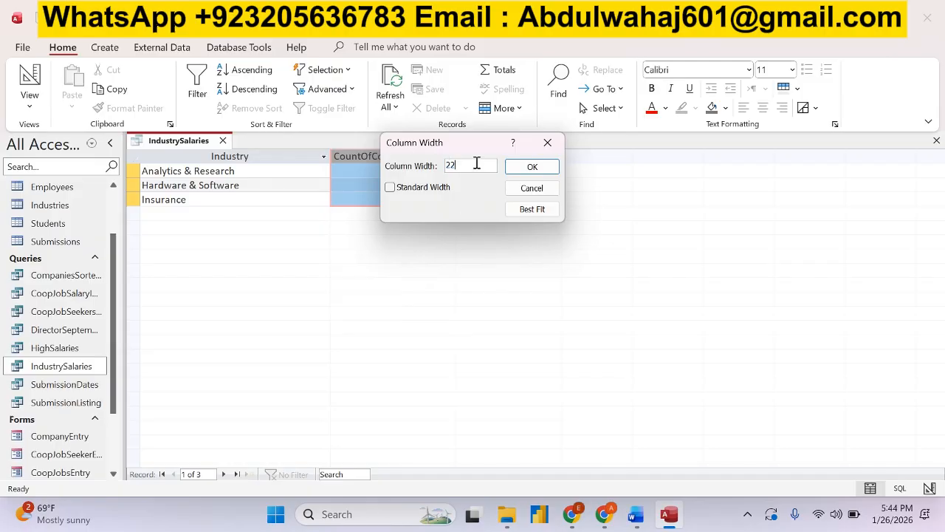
left_click(528, 168)
Check the remaining width in instruction 5c in Word, then set the AvgOfStartingSalary column's width to 19 in Access.
left_click(633, 515)
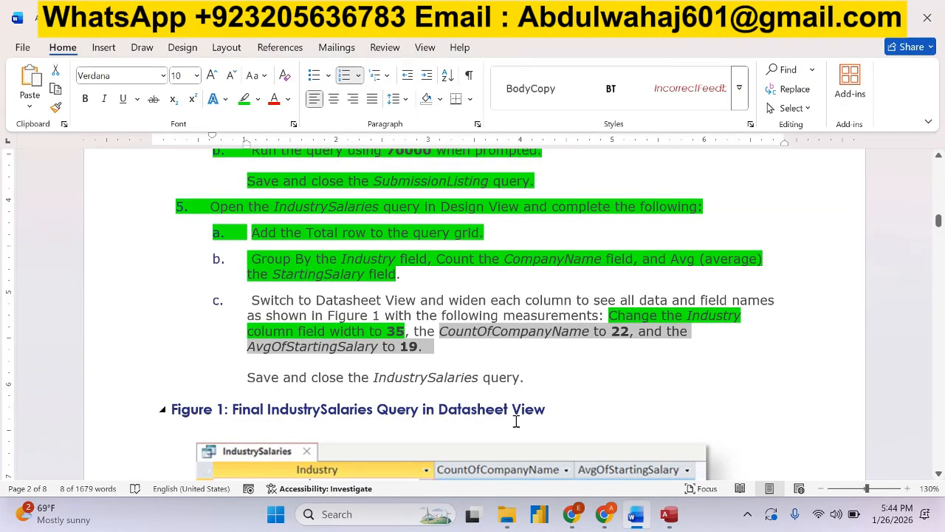
left_click(669, 514)
left_click(474, 157)
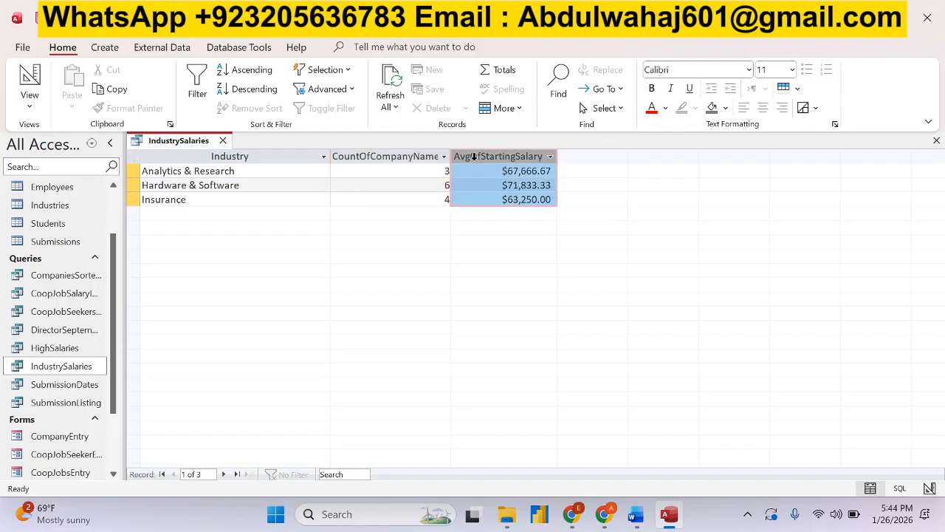
right_click(474, 156)
left_click(424, 235)
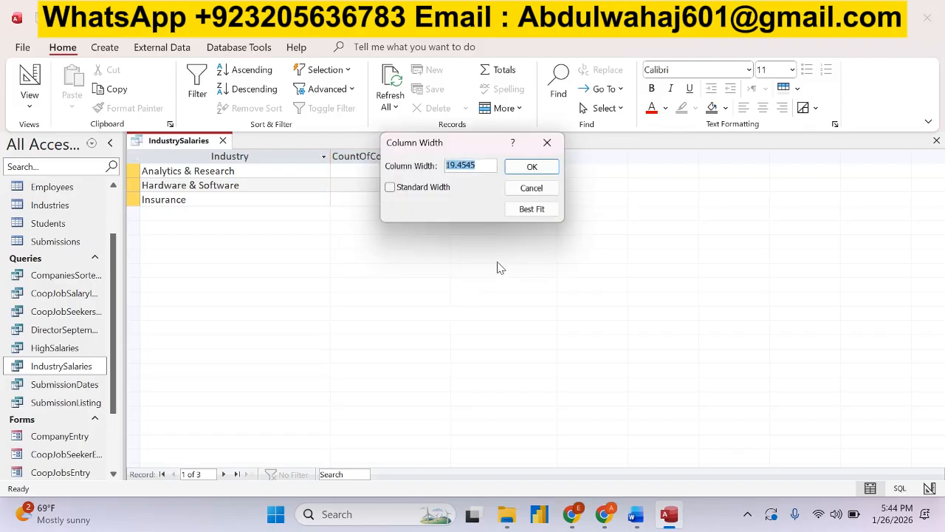
type("19")
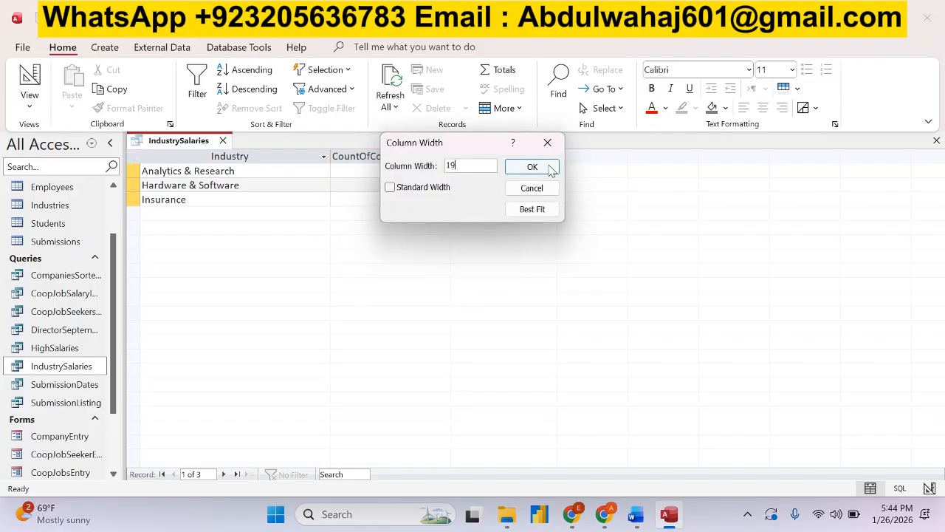
left_click(546, 167)
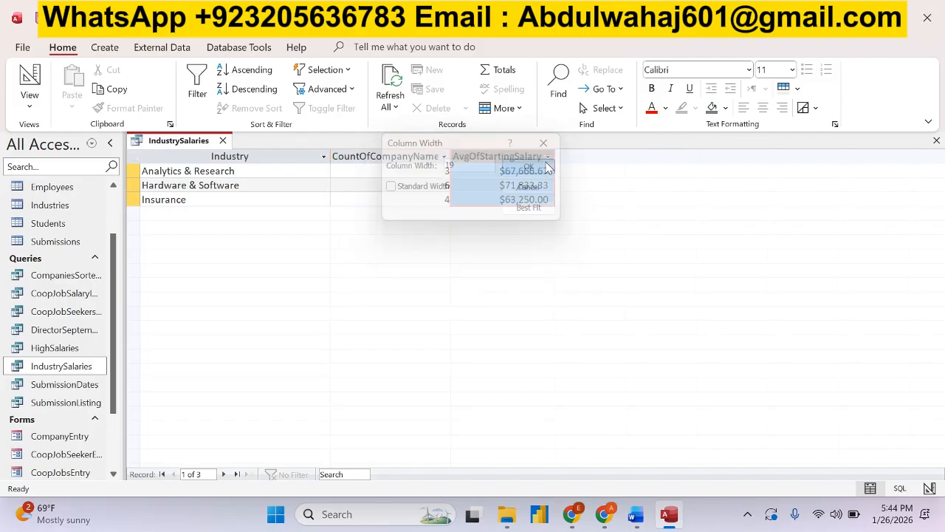
Clear the text selection in Word's instruction 5c, then return to Access and save the IndustrySalaries query.
left_click(635, 514)
left_click(436, 355)
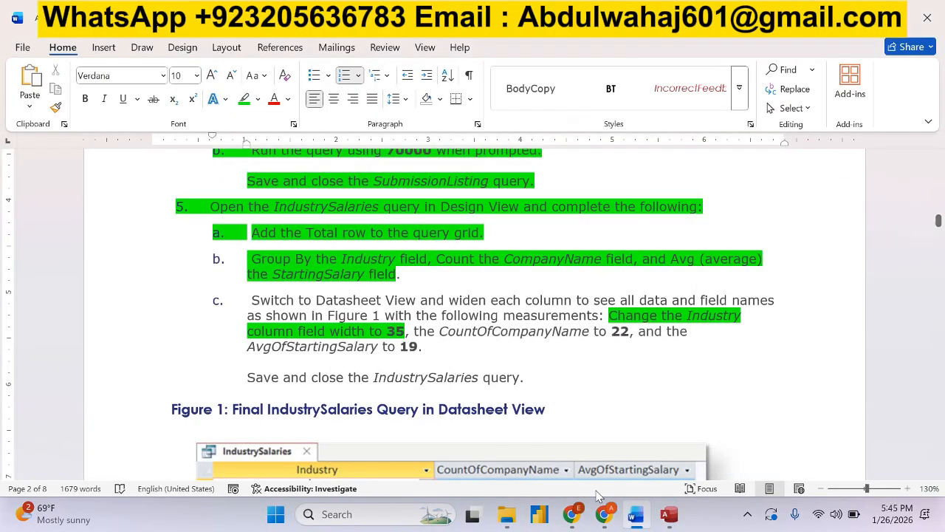
left_click(667, 517)
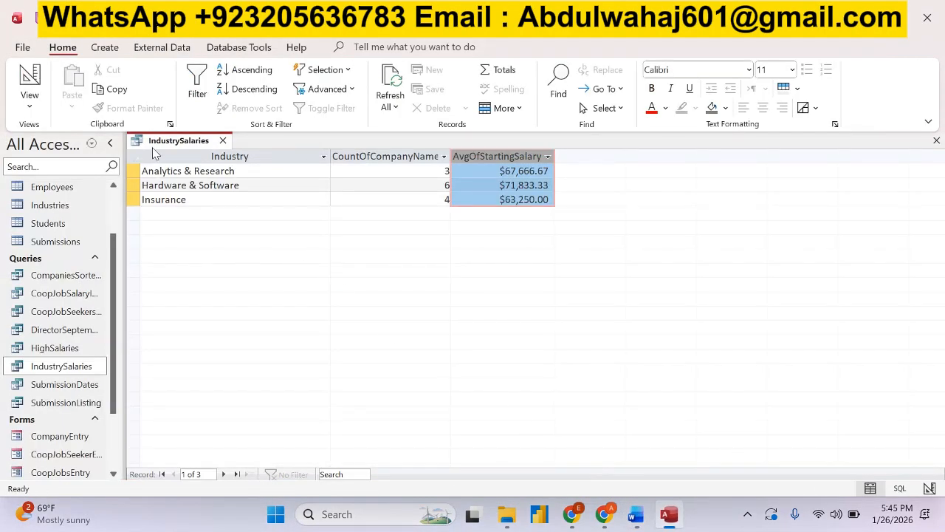
right_click(154, 141)
left_click(168, 147)
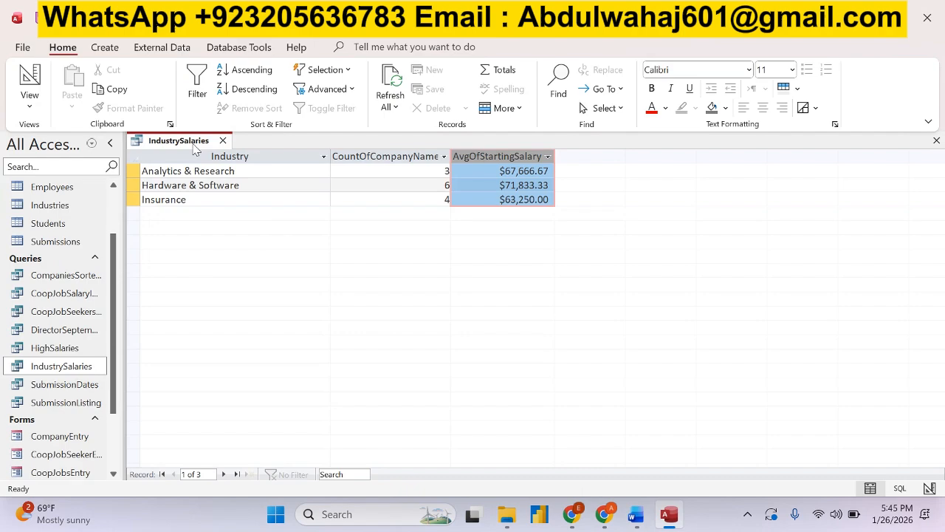
Compare the IndustrySalaries datasheet with Figure 1 in Word, then close the query in Access.
left_click(634, 513)
scroll(454, 393, "down", 3)
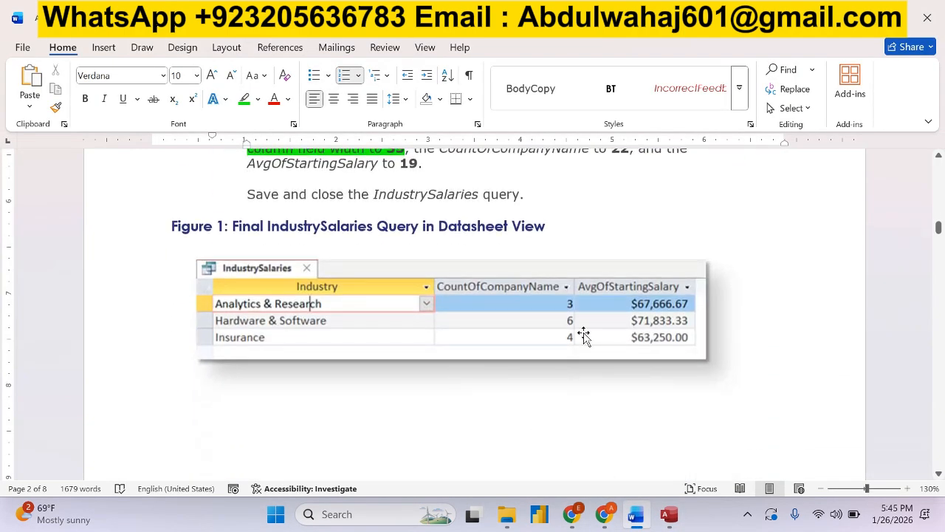
left_click(668, 514)
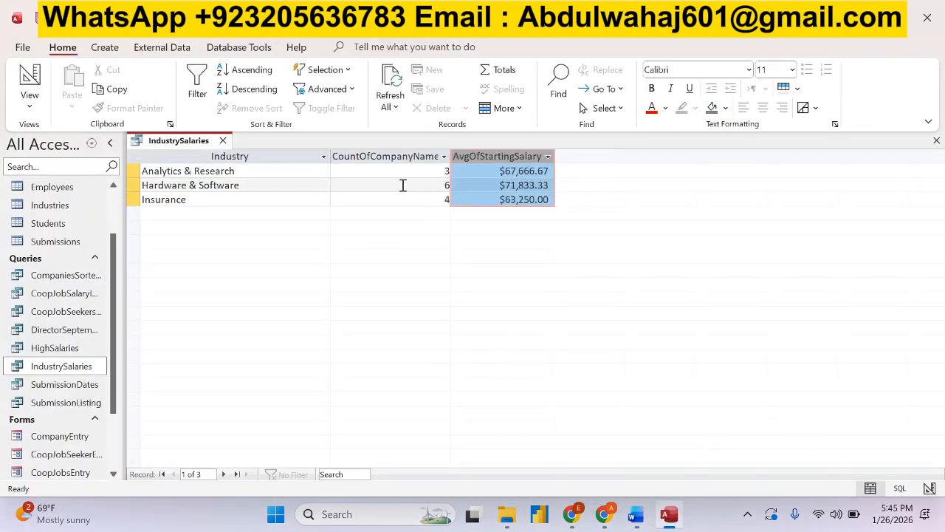
left_click(222, 140)
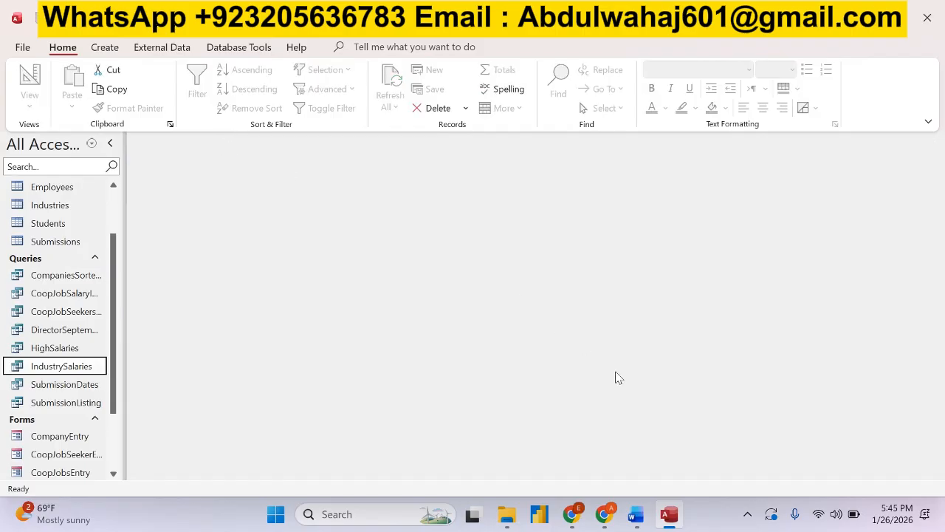
Switch to Word and read instructions 6a through 6g for creating the CoopJobCrosstab query.
left_click(636, 514)
scroll(427, 319, "down", 2)
scroll(426, 318, "down", 4)
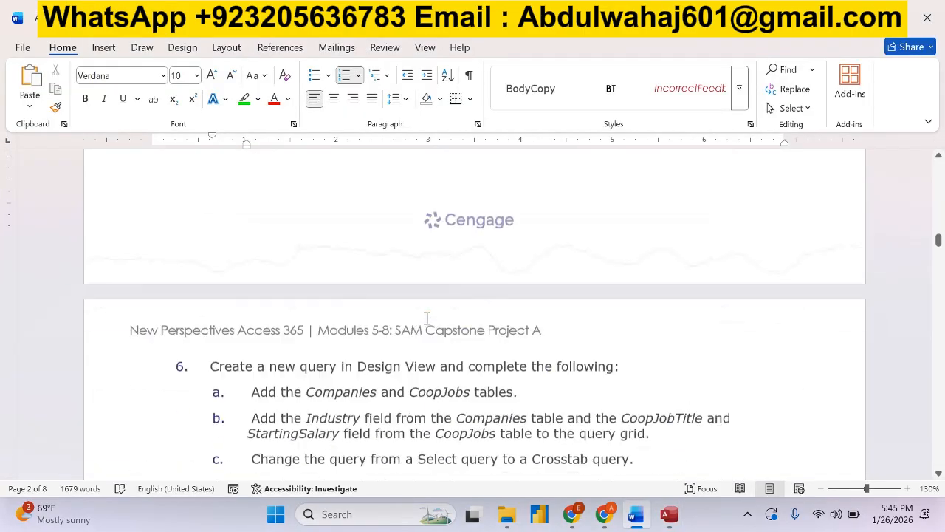
scroll(427, 319, "down", 3)
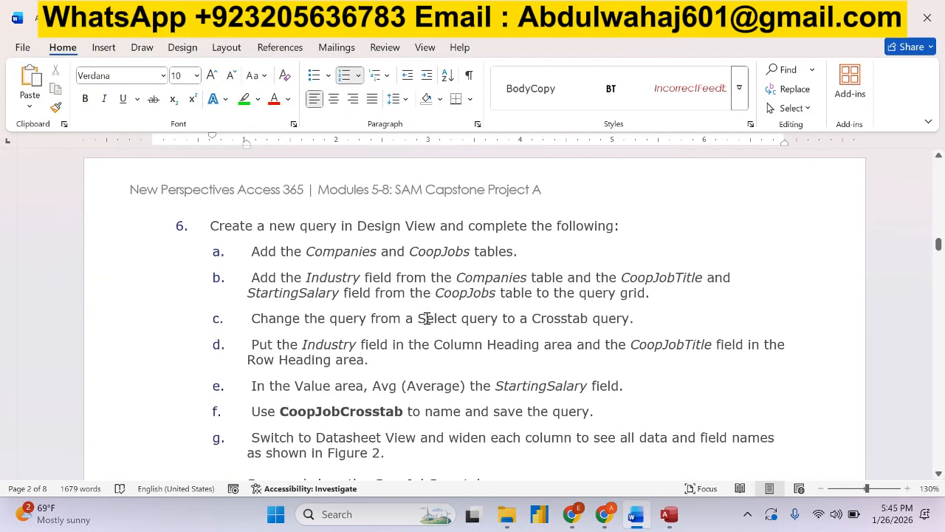
scroll(427, 318, "down", 3)
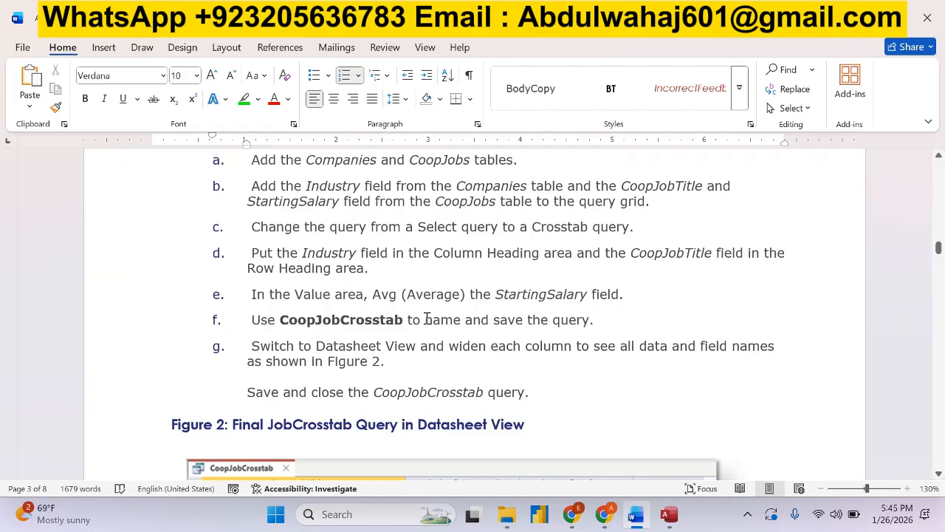
scroll(426, 318, "up", 3)
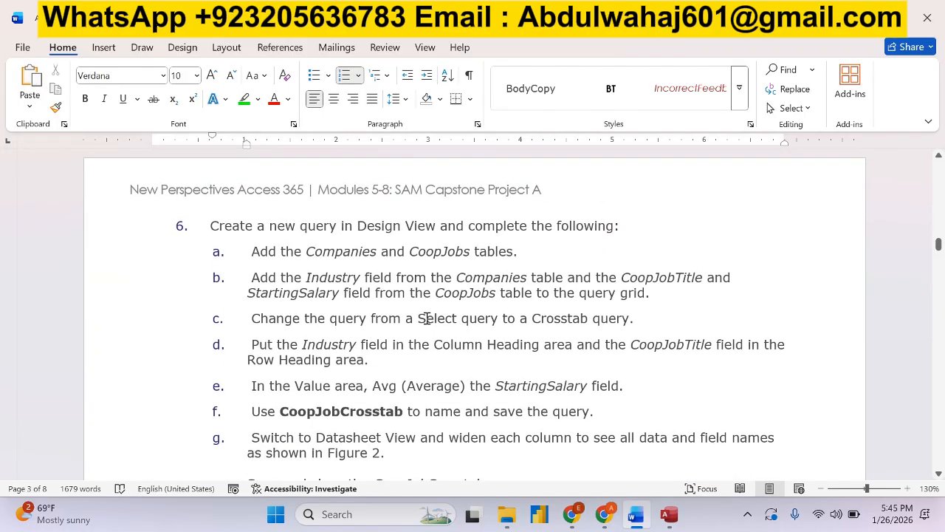